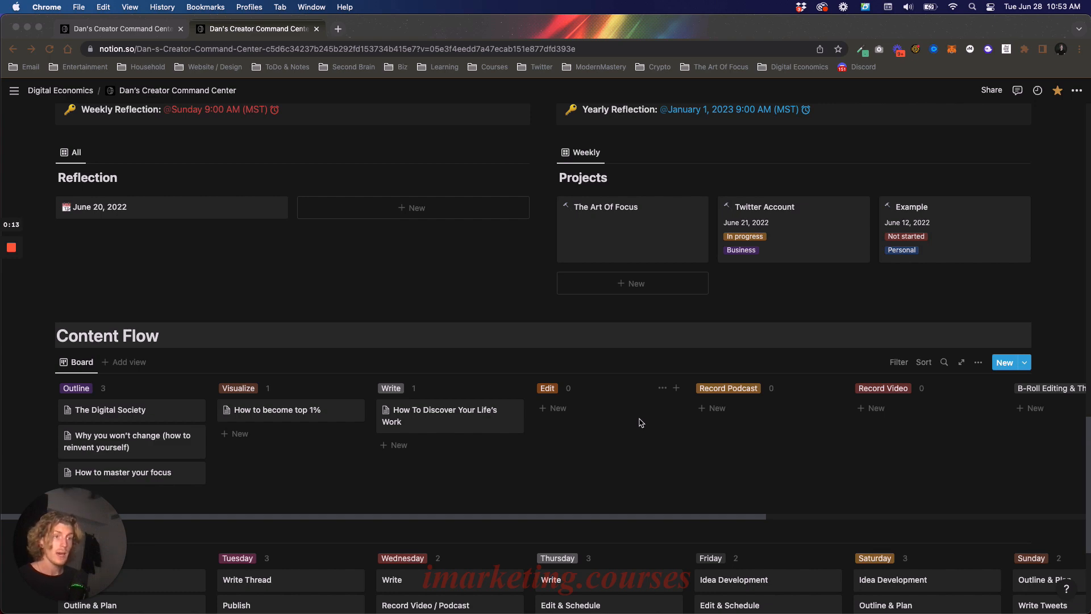
- Look over the dashboard from Creative Clarity down to Content Flow and check the templates available for the Content Flow board
scroll(641, 422, up, 10)
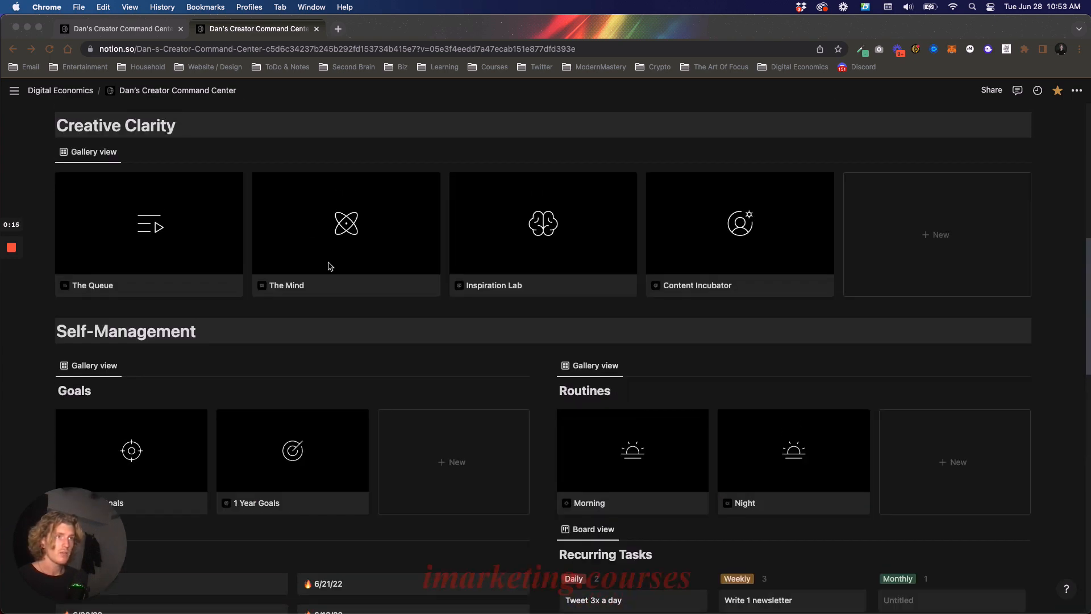
scroll(353, 236, down, 2)
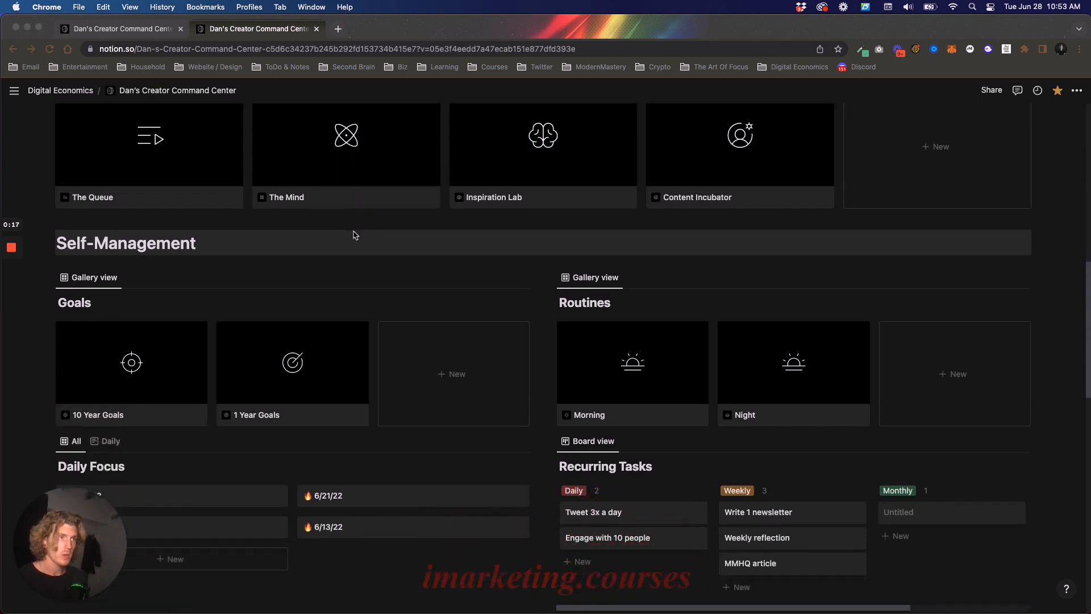
scroll(398, 261, down, 2)
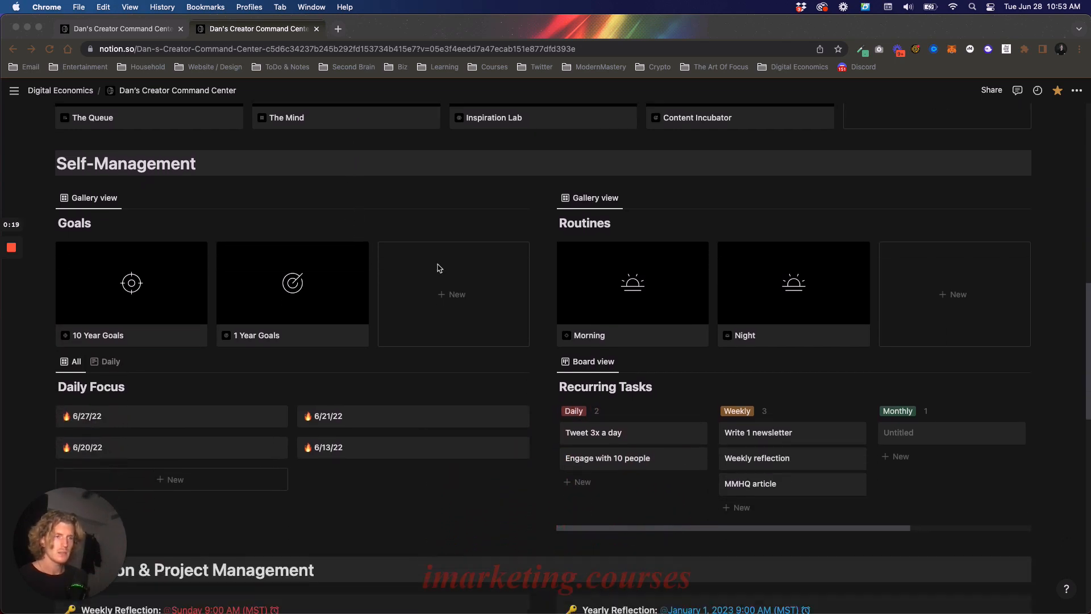
scroll(440, 273, down, 4)
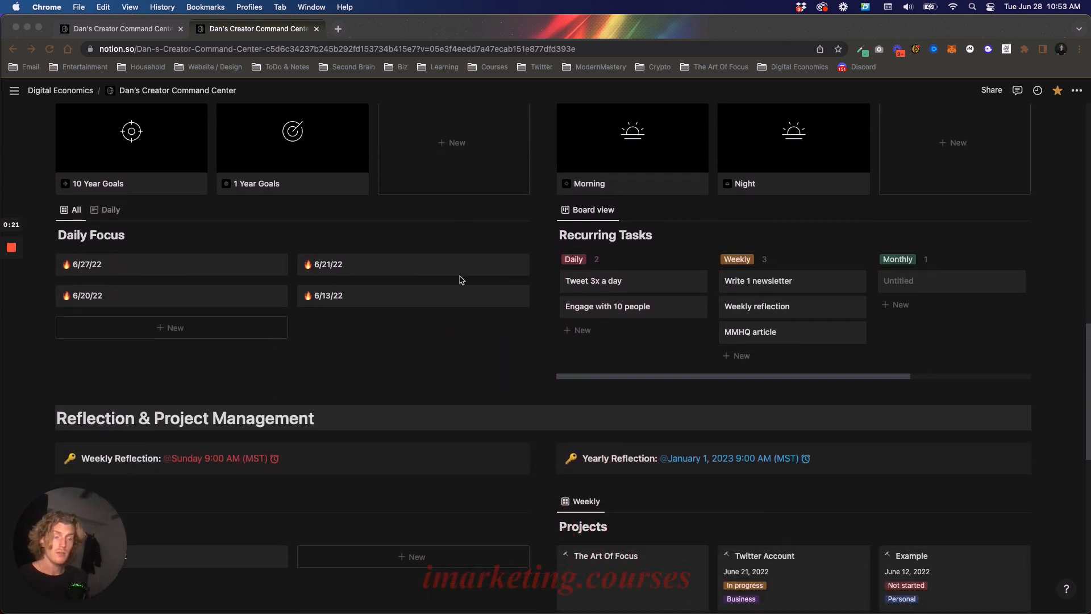
scroll(461, 279, down, 9)
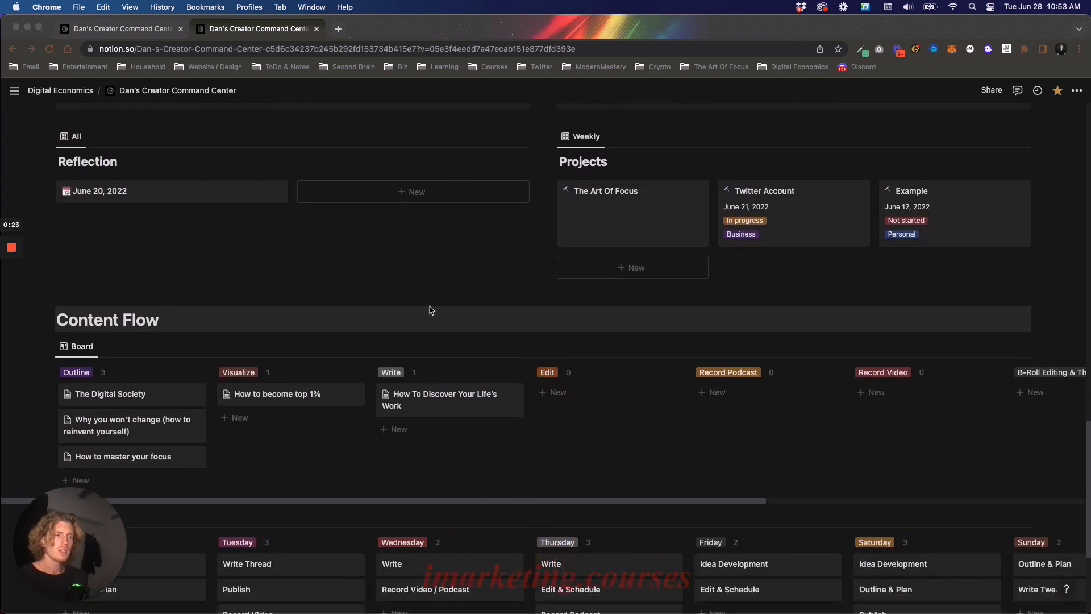
click(290, 448)
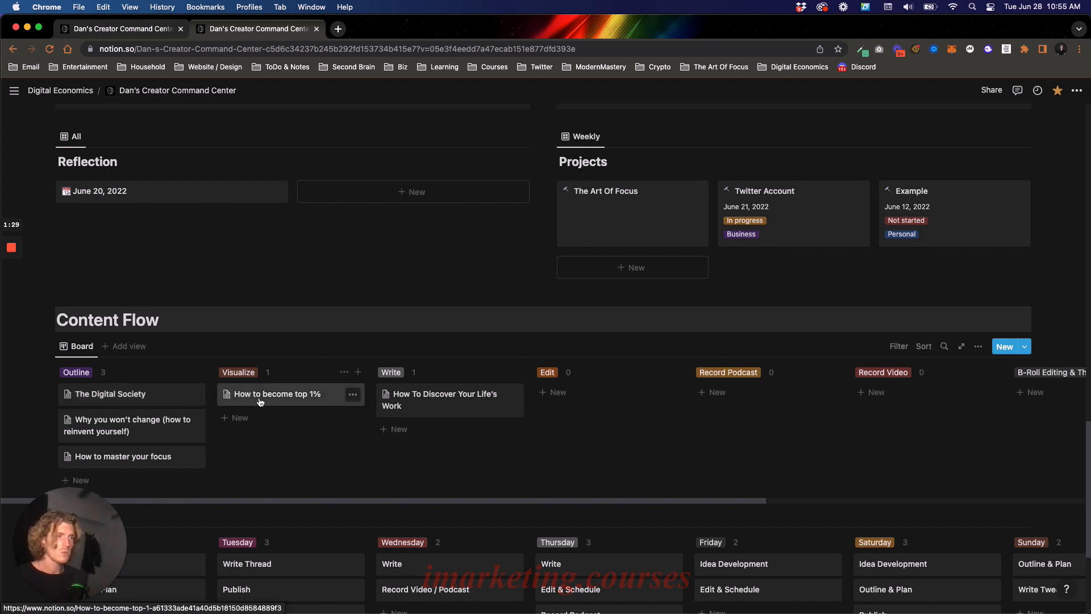
click(1025, 351)
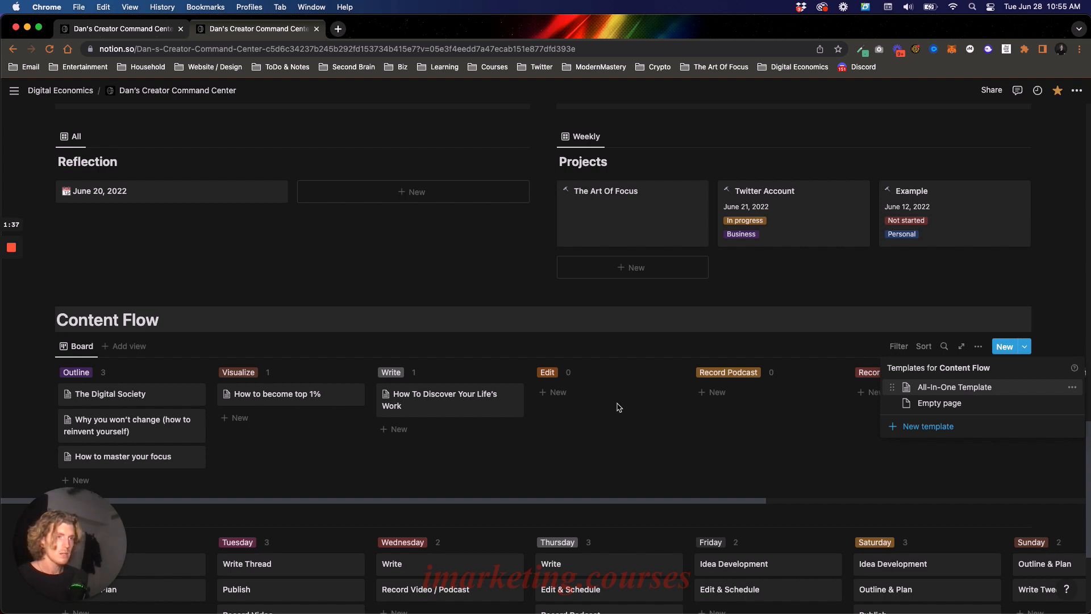
click(271, 397)
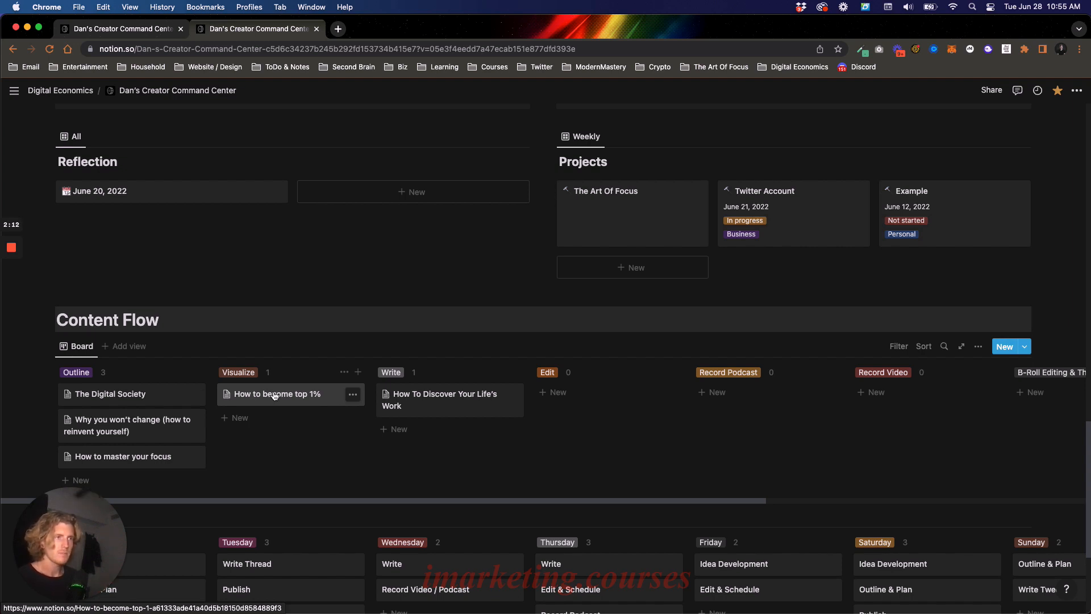
- Open the "How to become top 1%" card in the Content Flow board and expand its Quick Capture section
click(274, 397)
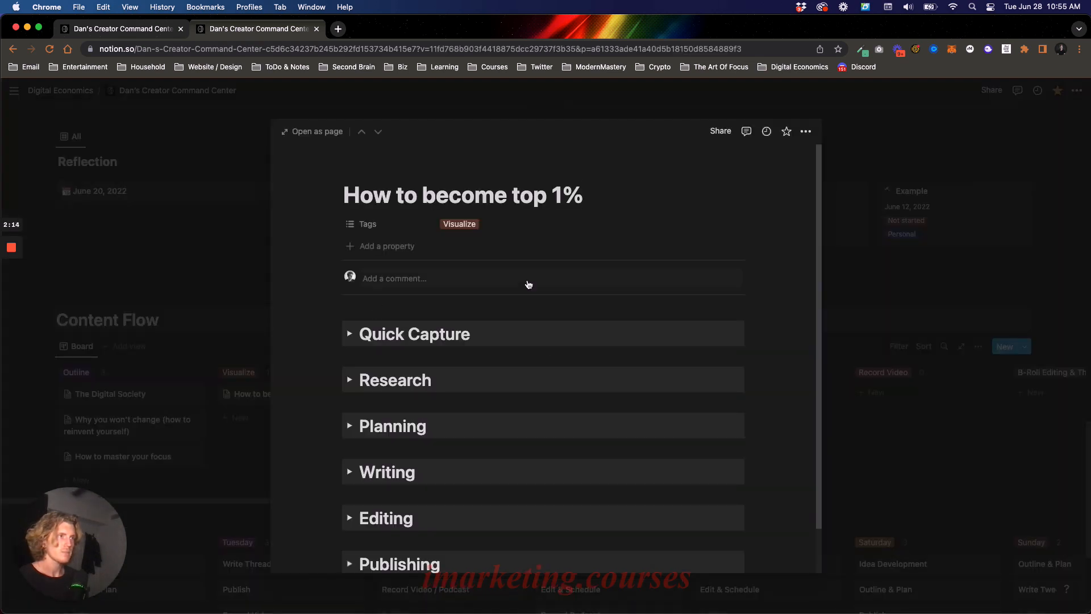
scroll(531, 284, down, 1)
click(349, 323)
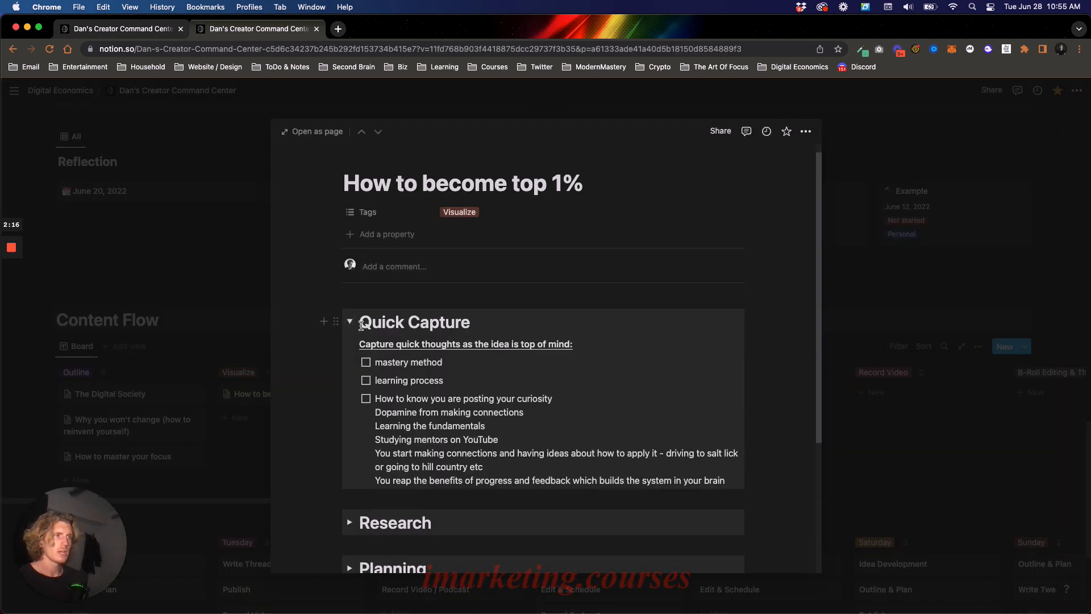
- Read through the Quick Capture notes line by line, from "mastery method" to the one on progress and feedback
drag(375, 362, 464, 362)
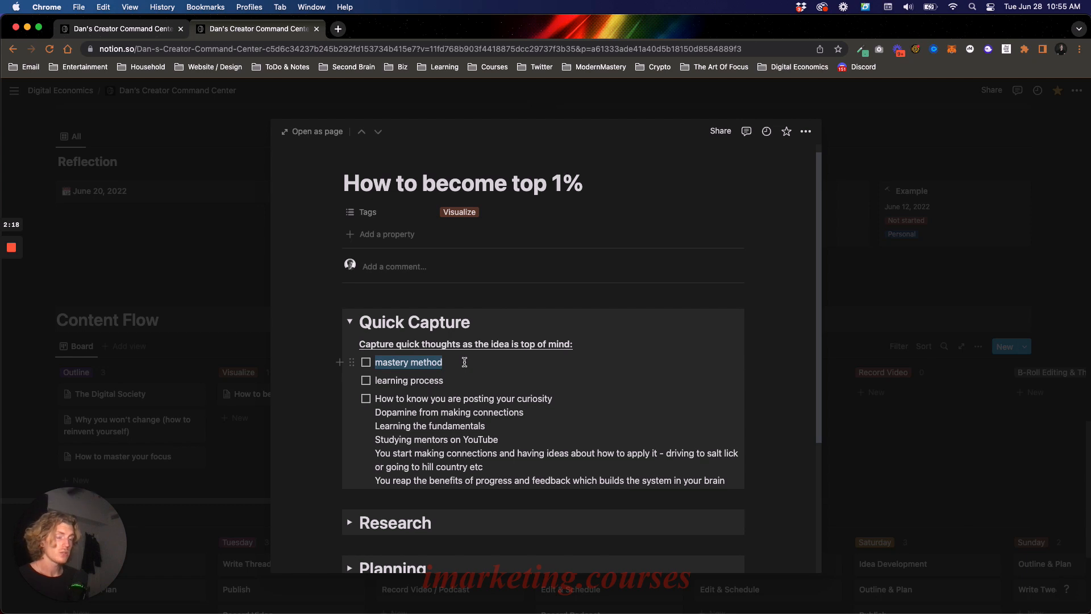
click(467, 363)
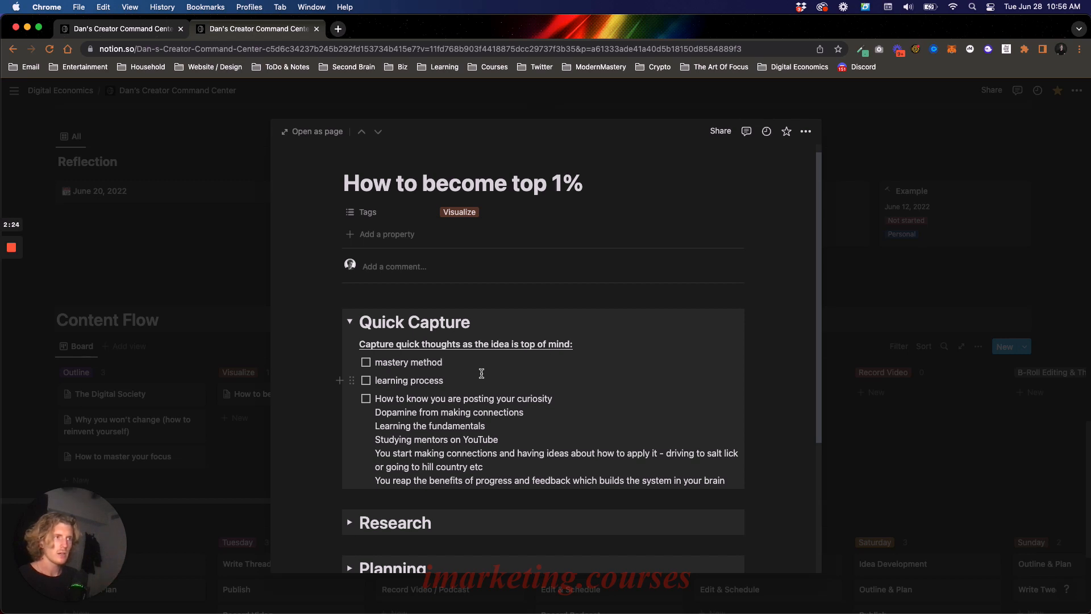
triple_click(465, 380)
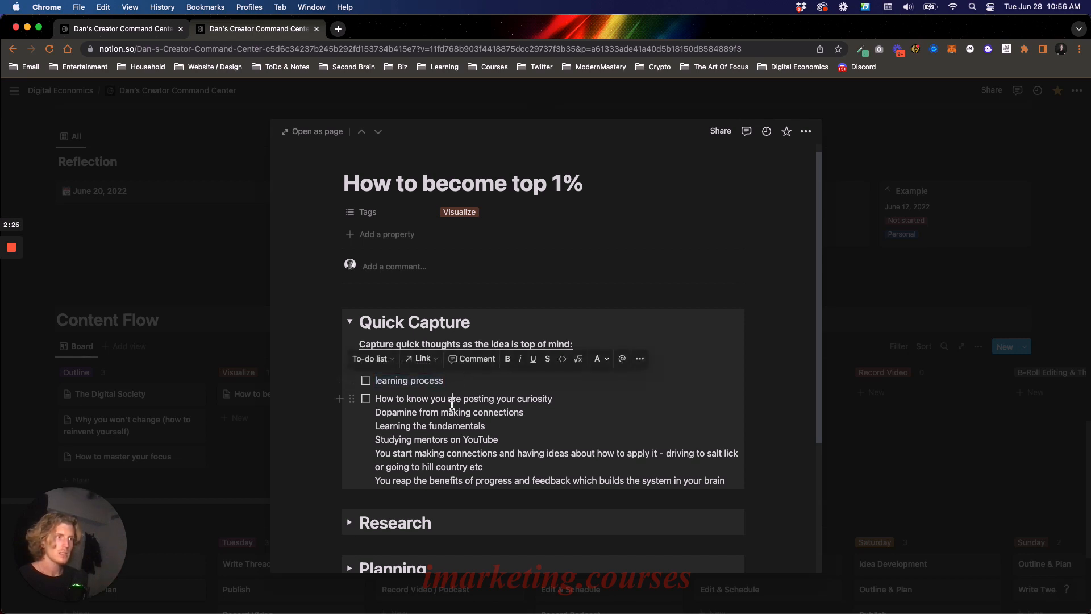
click(451, 400)
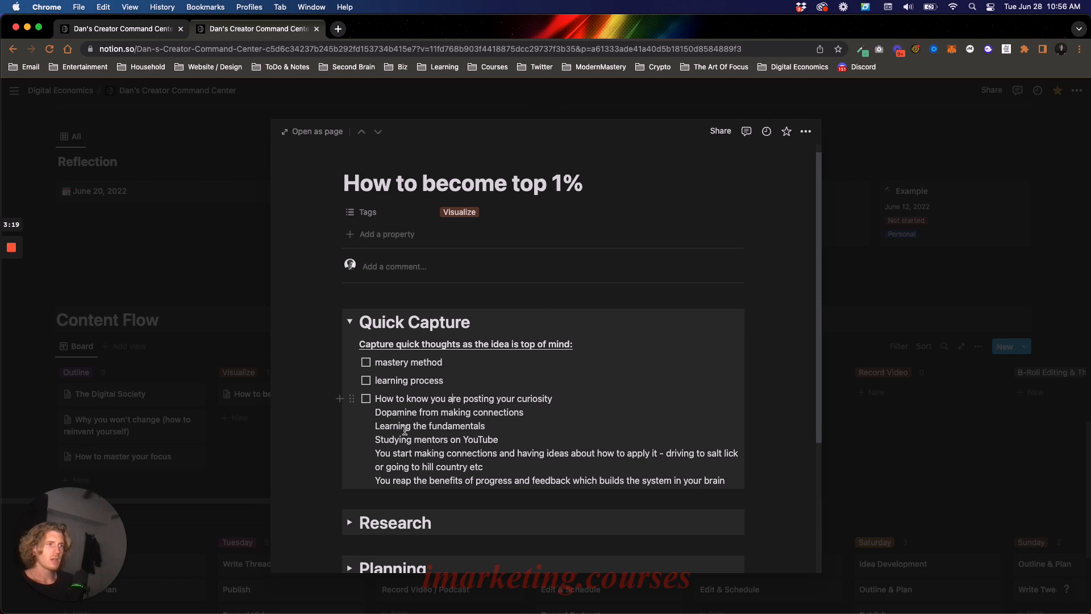
drag(393, 427, 469, 428)
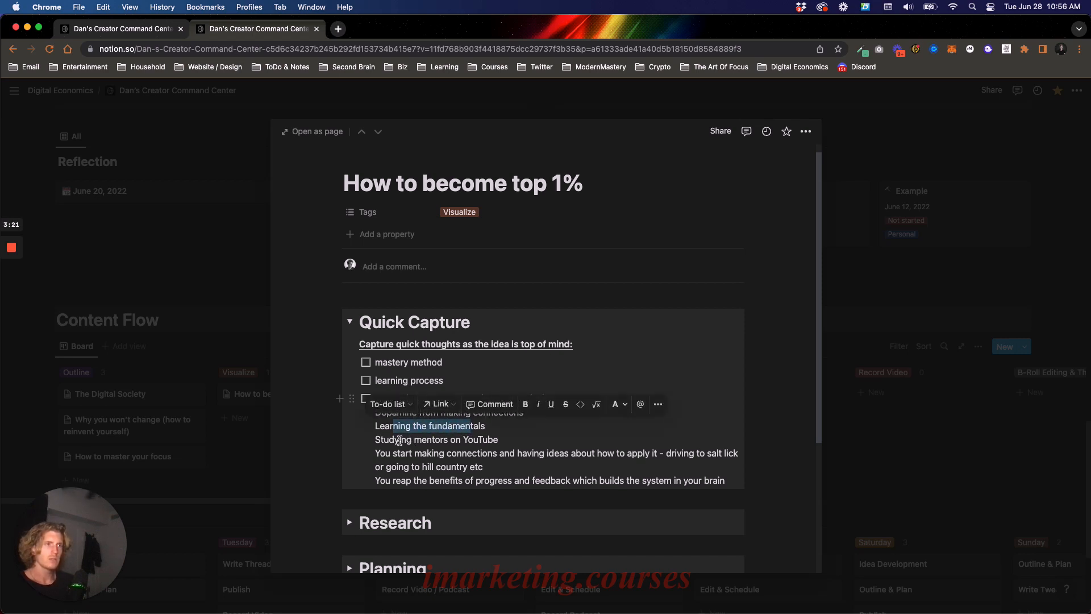
drag(399, 441, 480, 443)
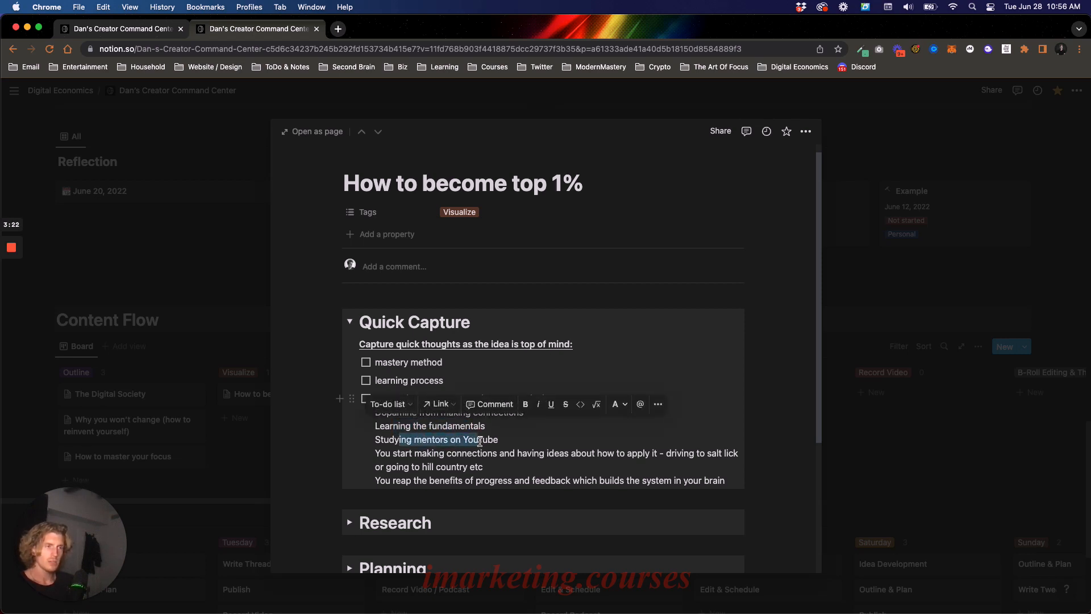
click(411, 454)
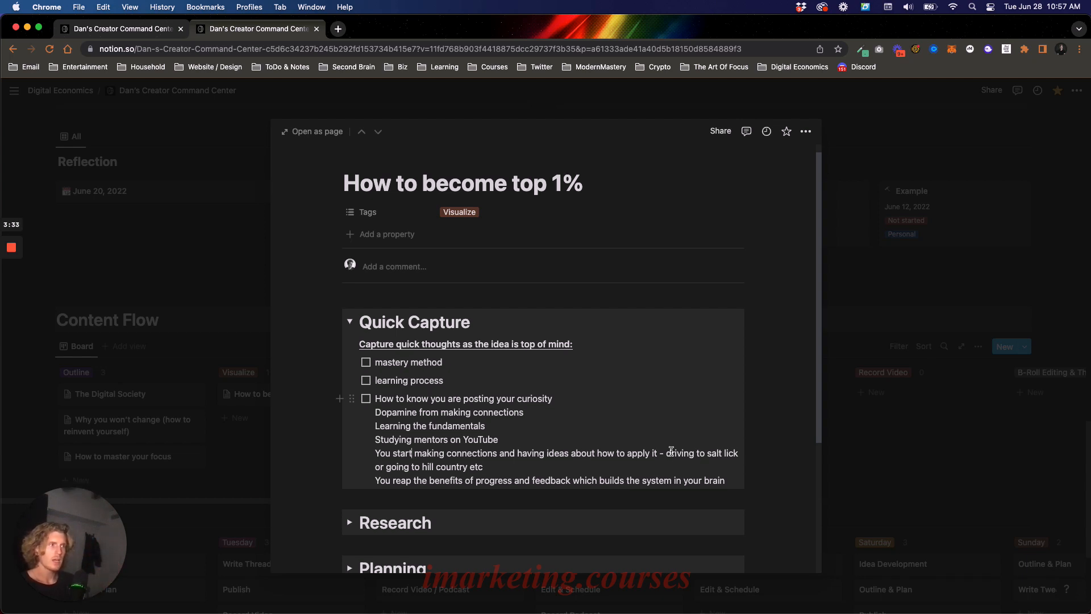
drag(665, 453, 696, 461)
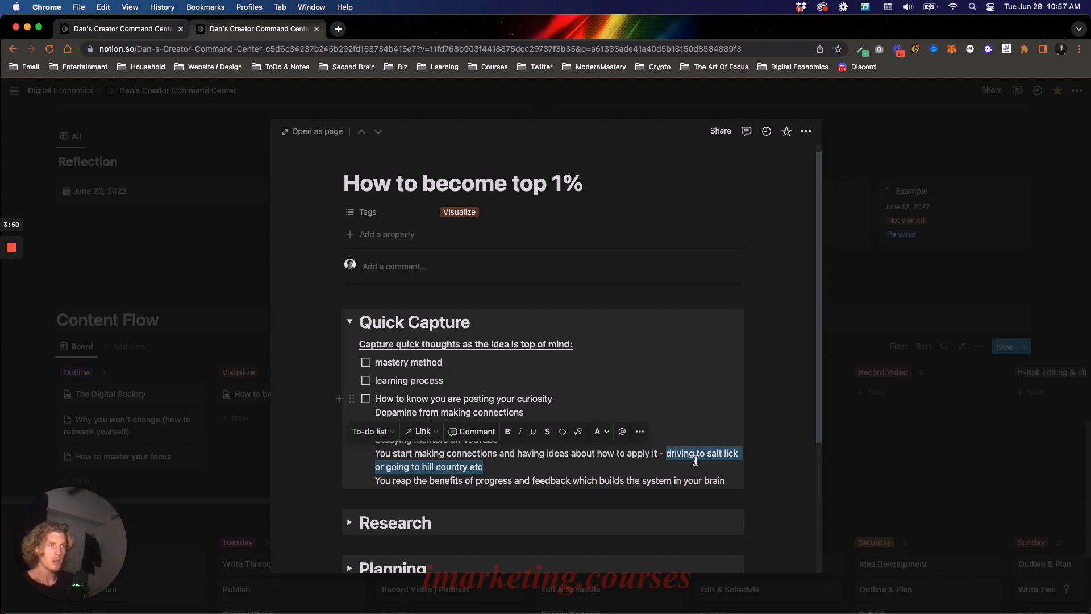
click(517, 480)
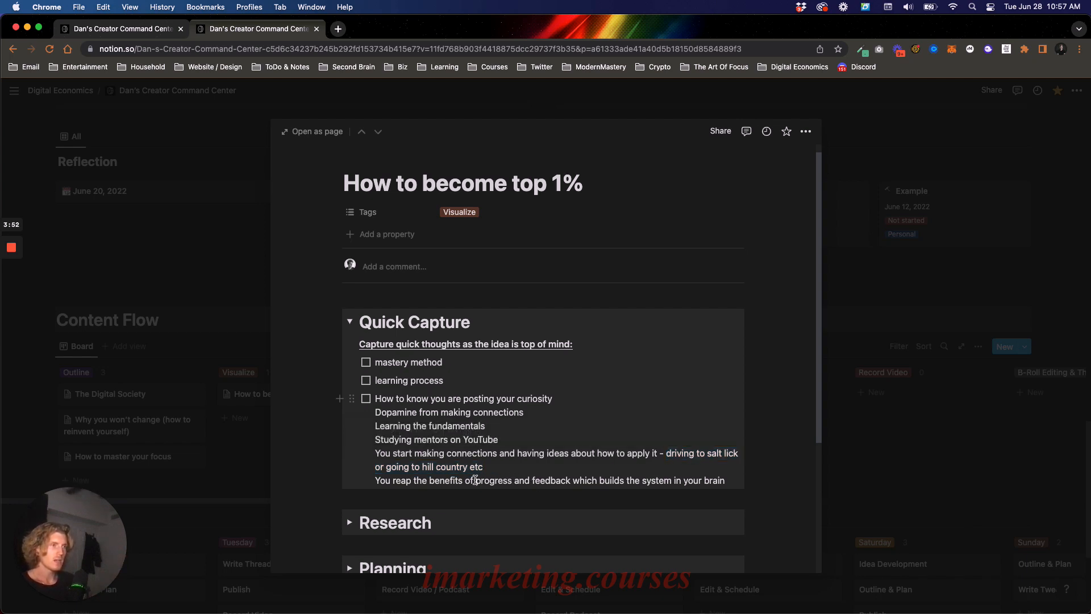
drag(475, 480, 586, 480)
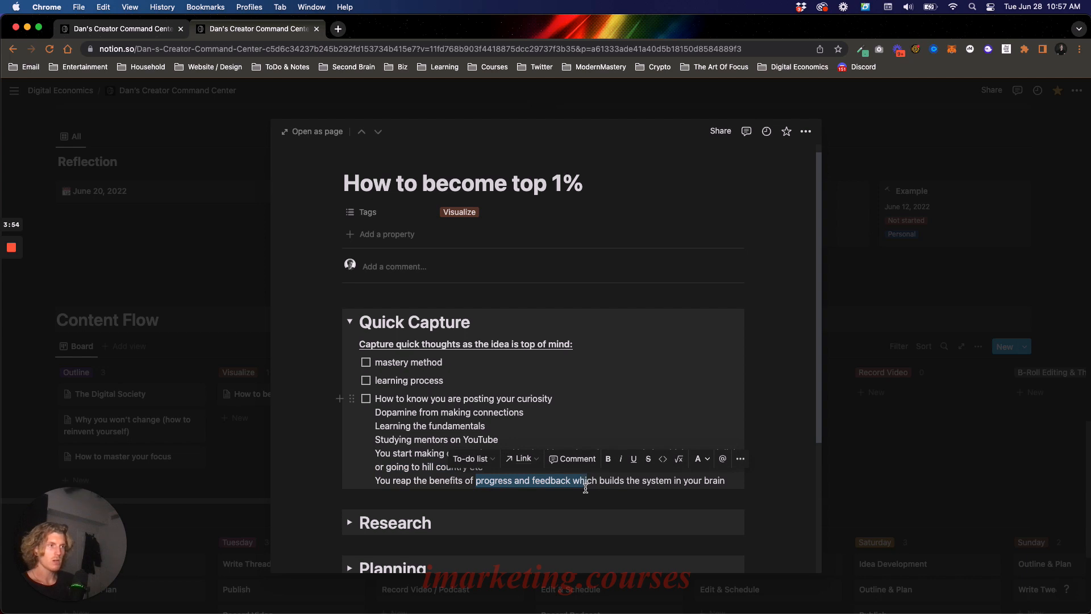
click(597, 483)
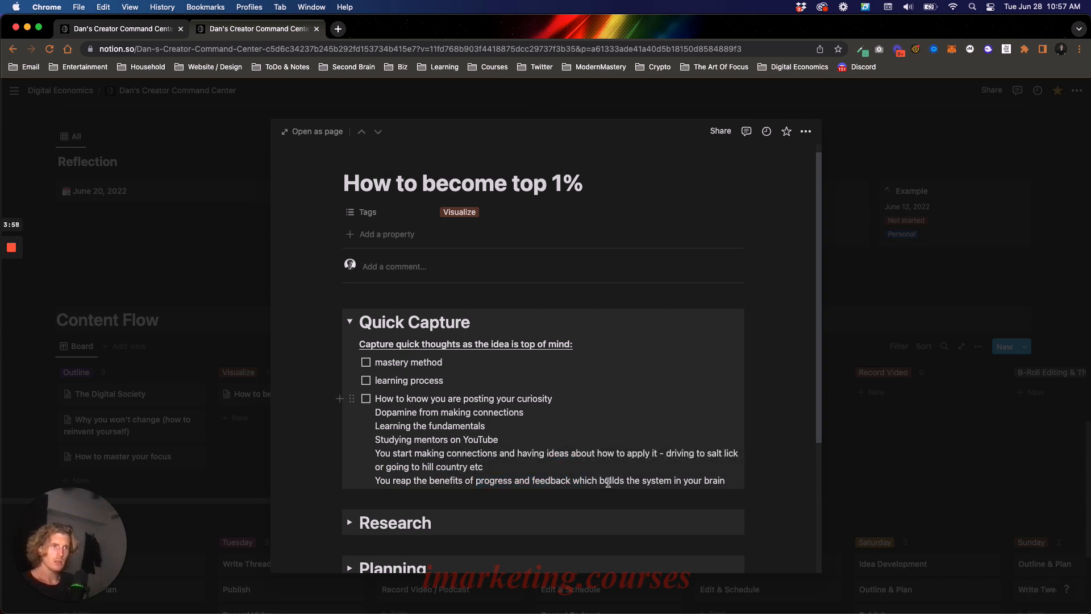
- Expand the Research section and add "Mastery by Robert Greene" as its first bullet
scroll(561, 385, down, 3)
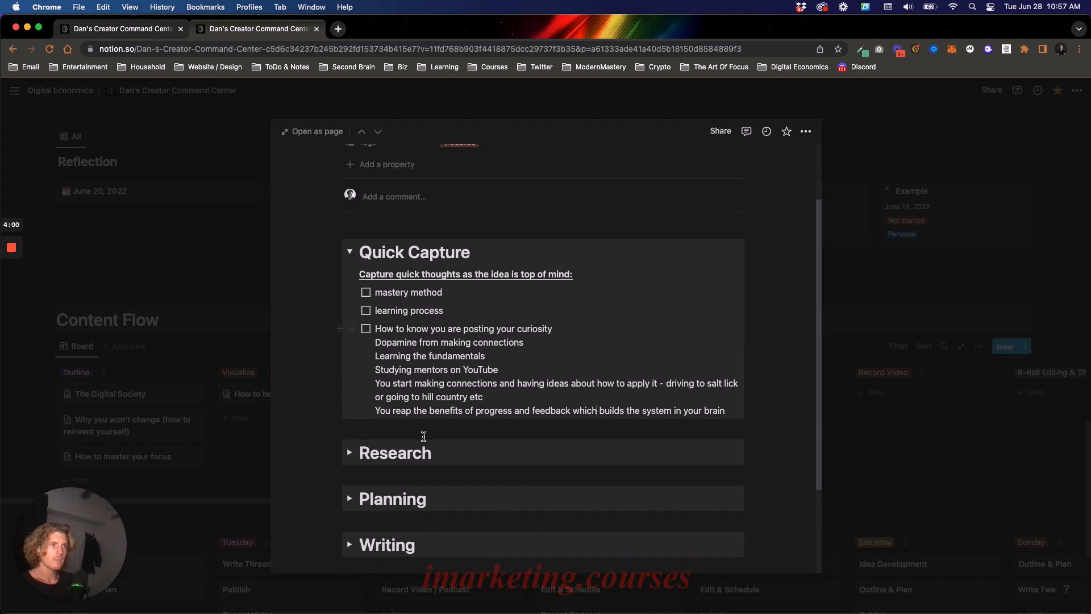
click(349, 452)
scroll(431, 403, down, 1)
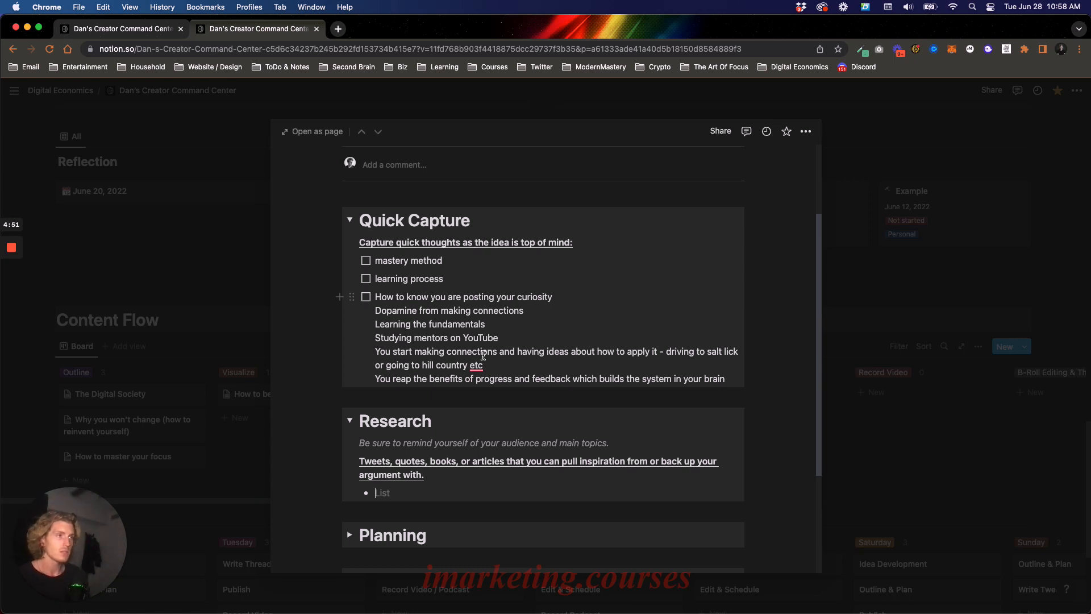
scroll(454, 461, down, 2)
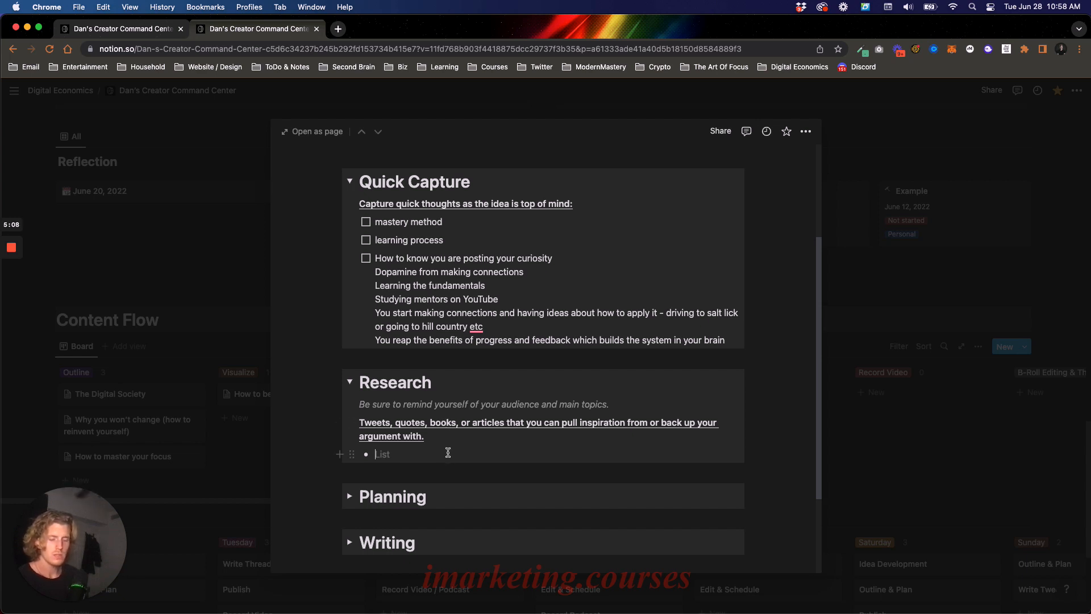
text(Maa)
text(stery )
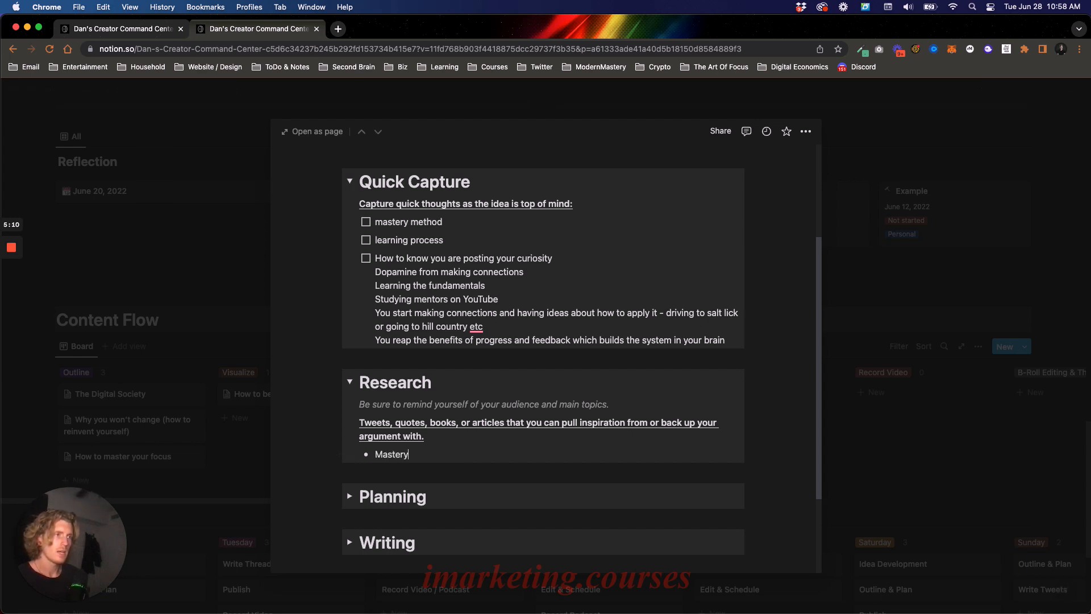
text(by)
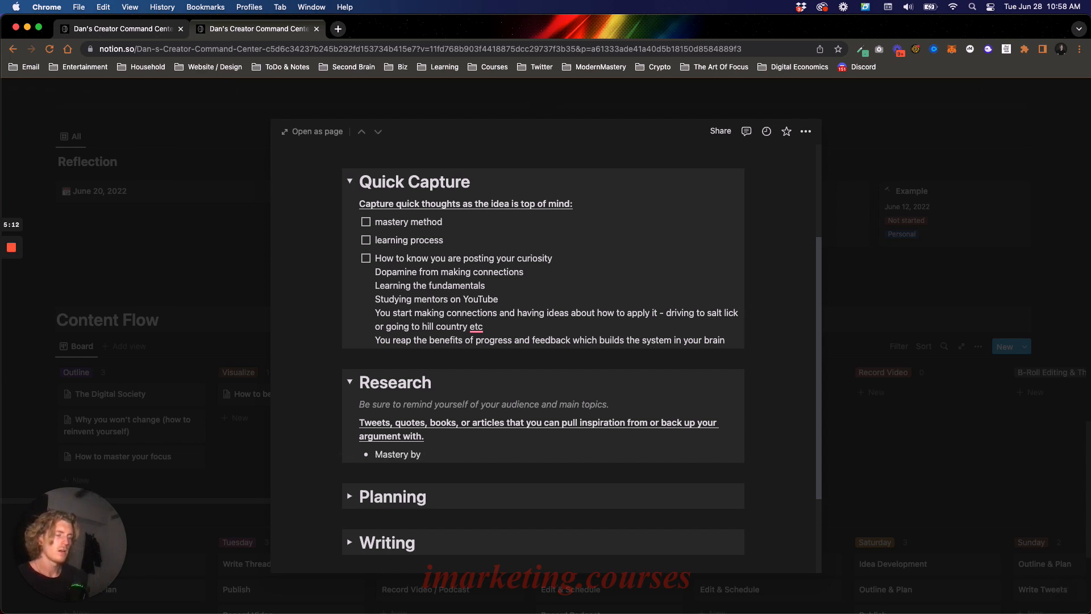
text( Robert Greene)
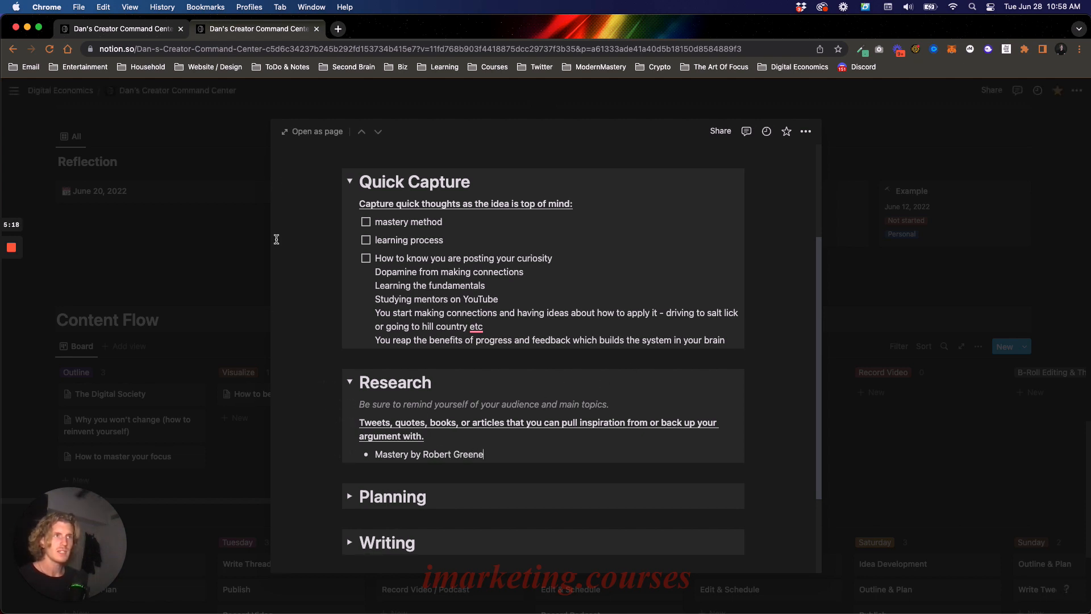
- Switch to the other Creator Command Center tab and reopen The Mind page from Creative Clarity to view its Theories section
click(152, 34)
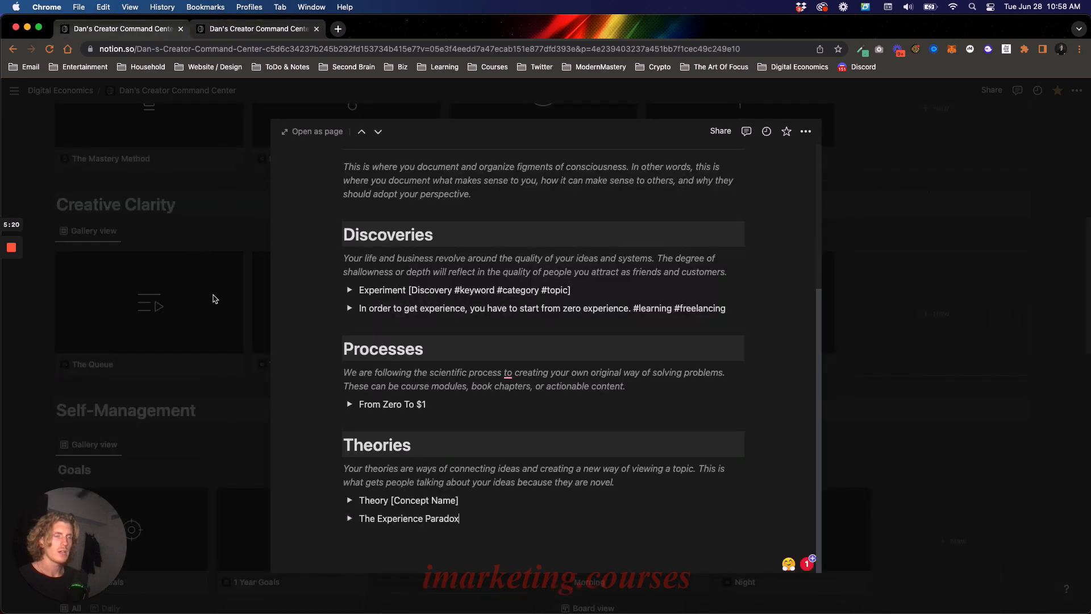
click(214, 298)
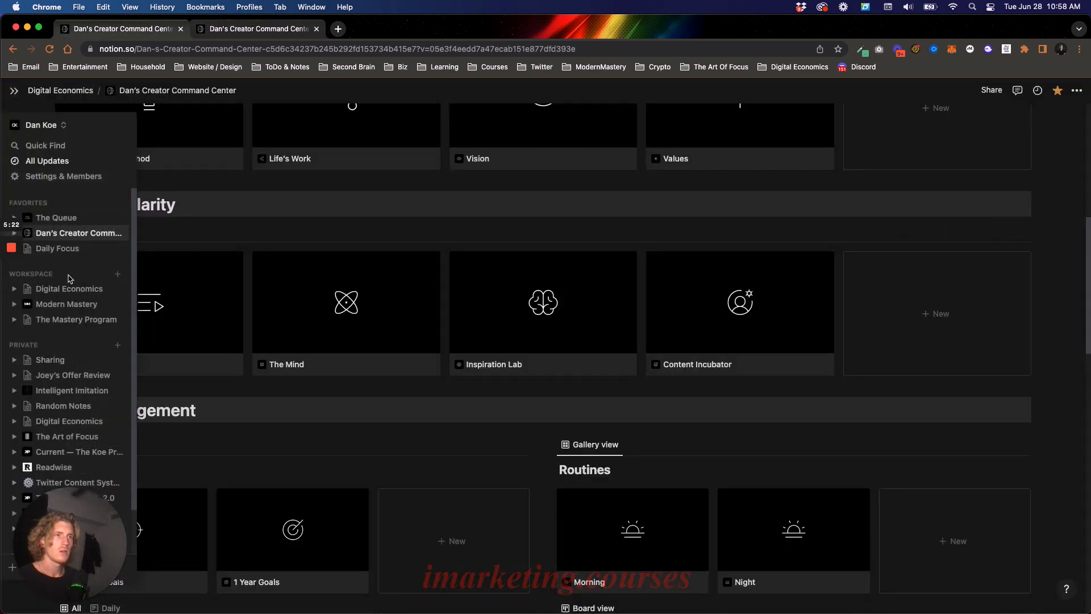
click(373, 341)
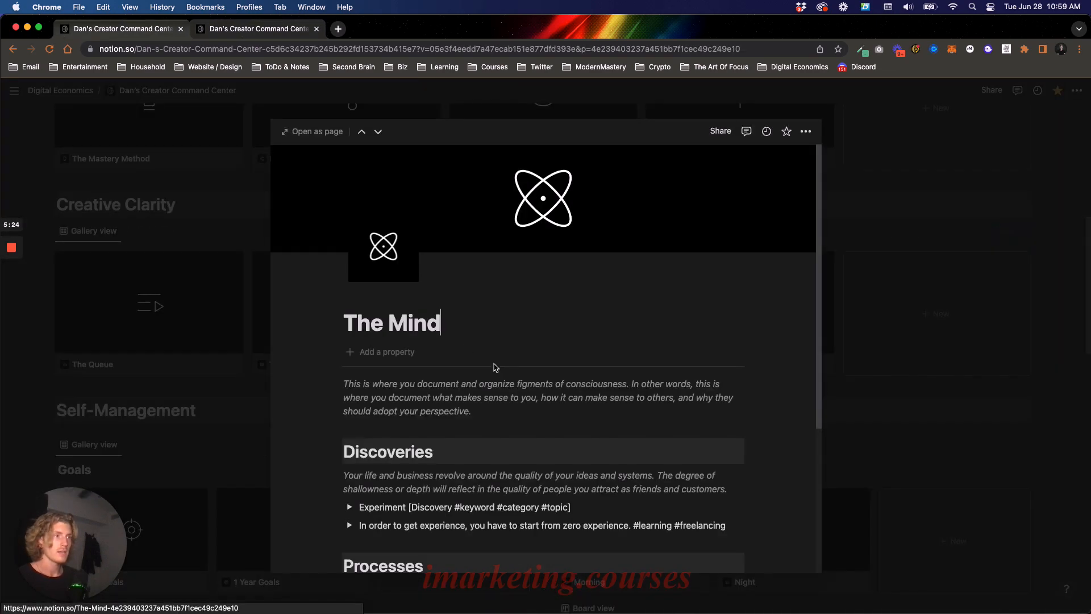
scroll(372, 511, down, 3)
scroll(372, 515, down, 2)
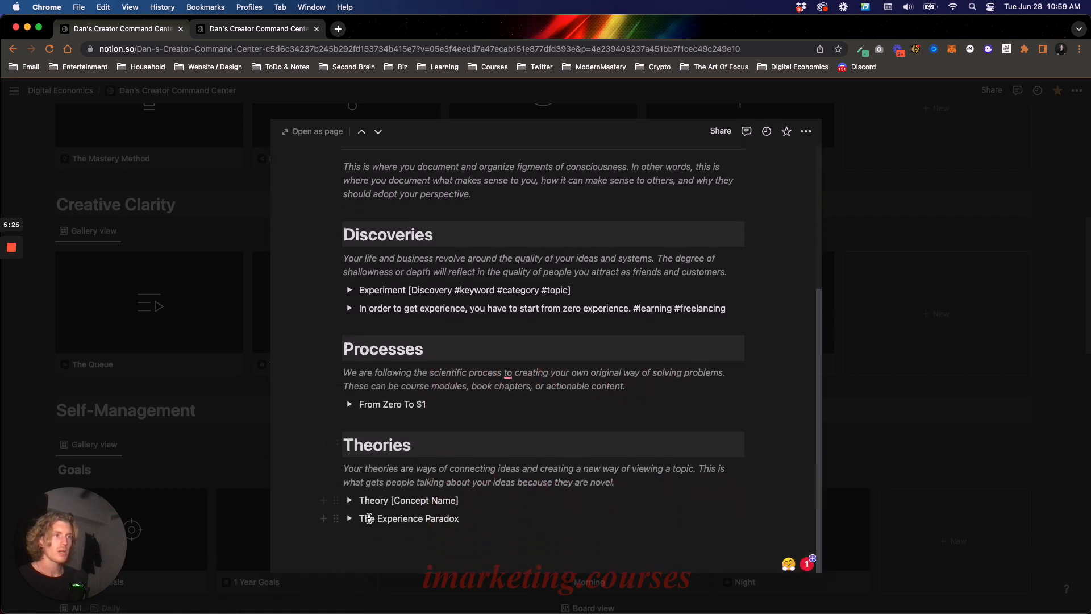
- Review "The Experience Paradox" under Theories and "From Zero To $1" under Processes
drag(359, 519, 504, 512)
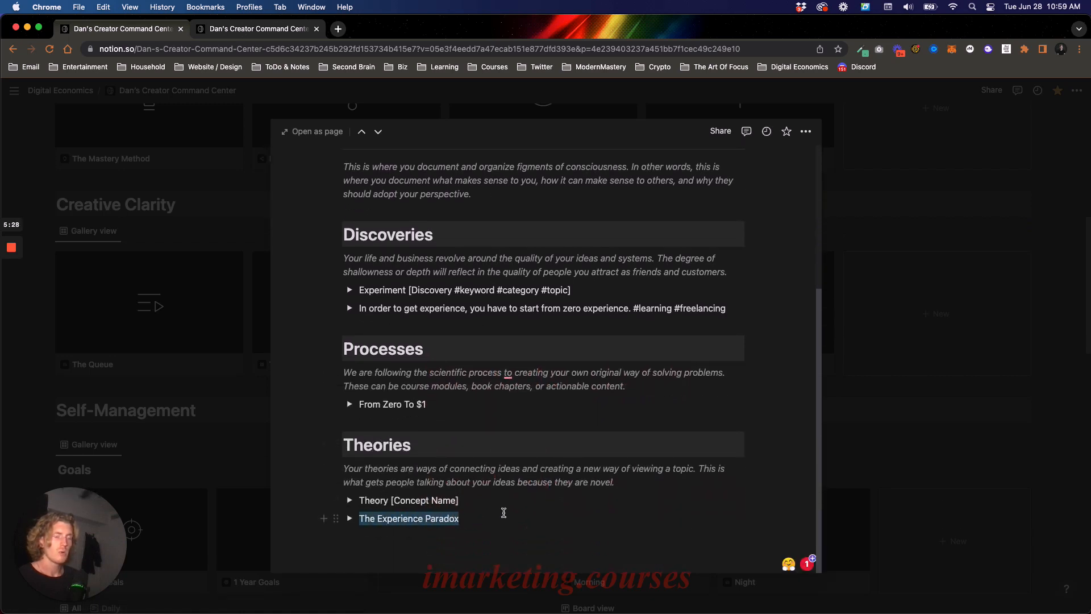
click(514, 519)
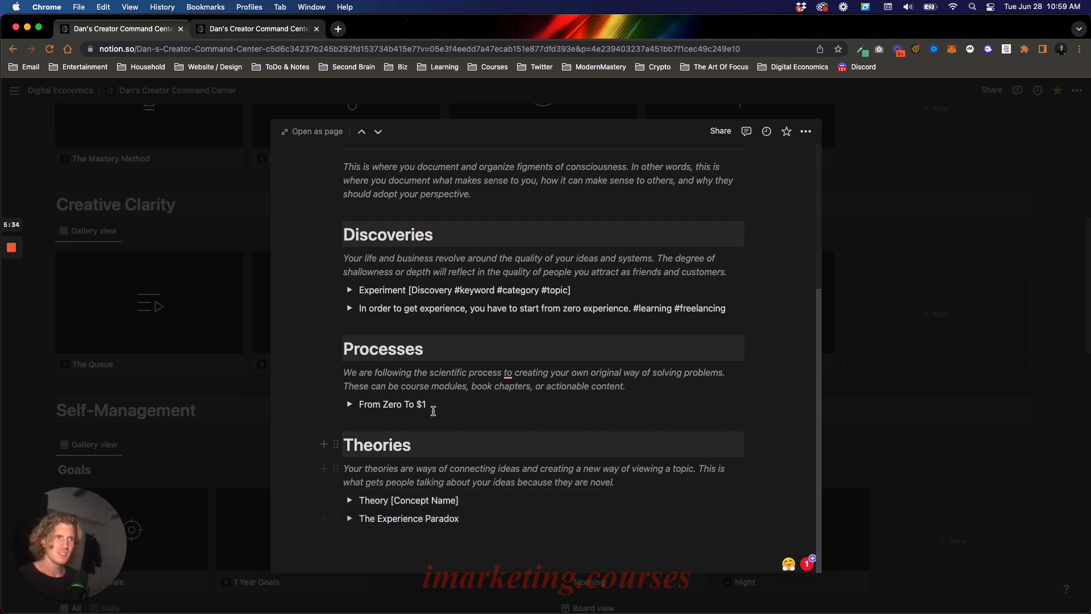
drag(360, 404, 435, 412)
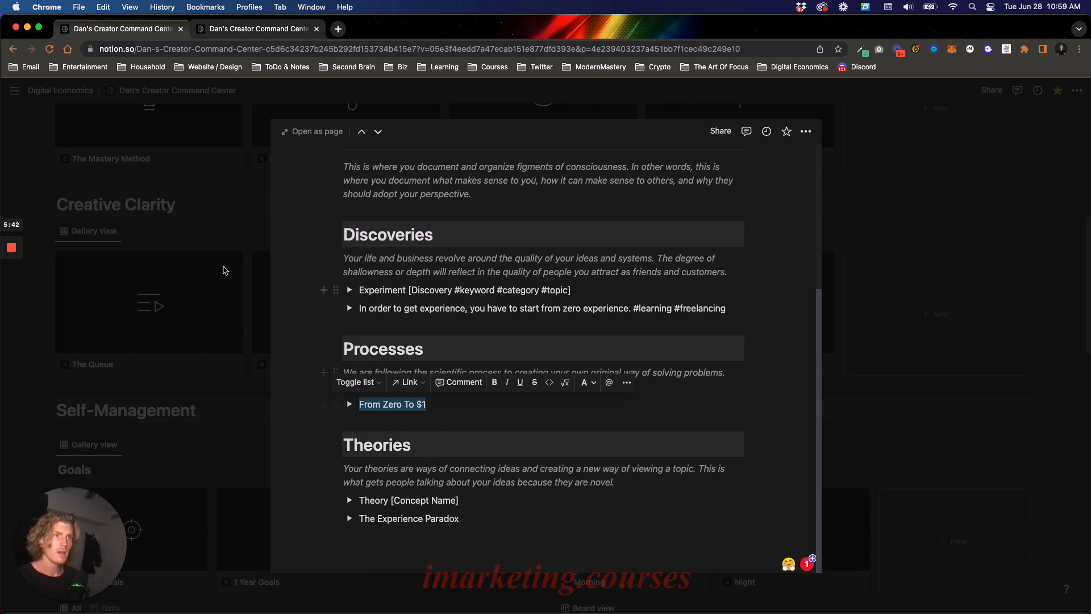
- Close The Mind page, go to the Readwise library and open the Mastery by Robert Greene entry
click(171, 254)
click(172, 257)
mouse_move(7, 296)
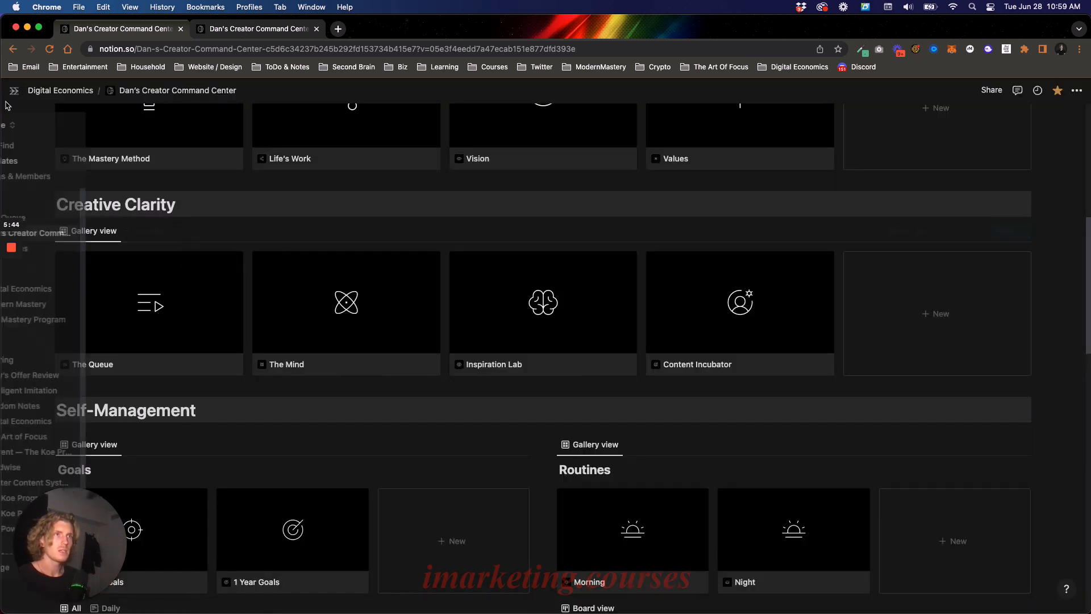
click(54, 466)
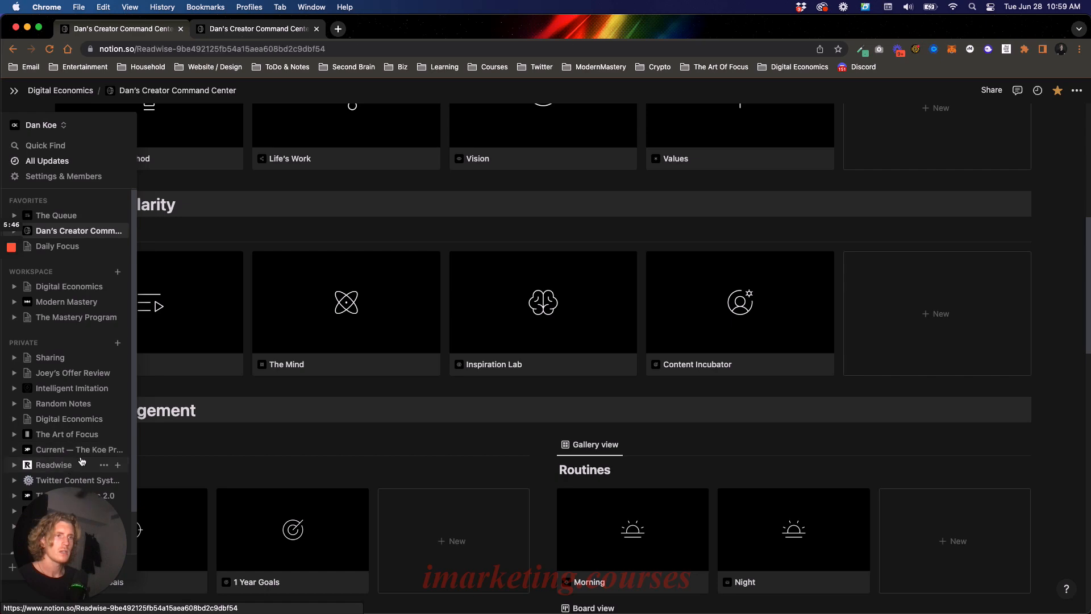
scroll(443, 304, down, 2)
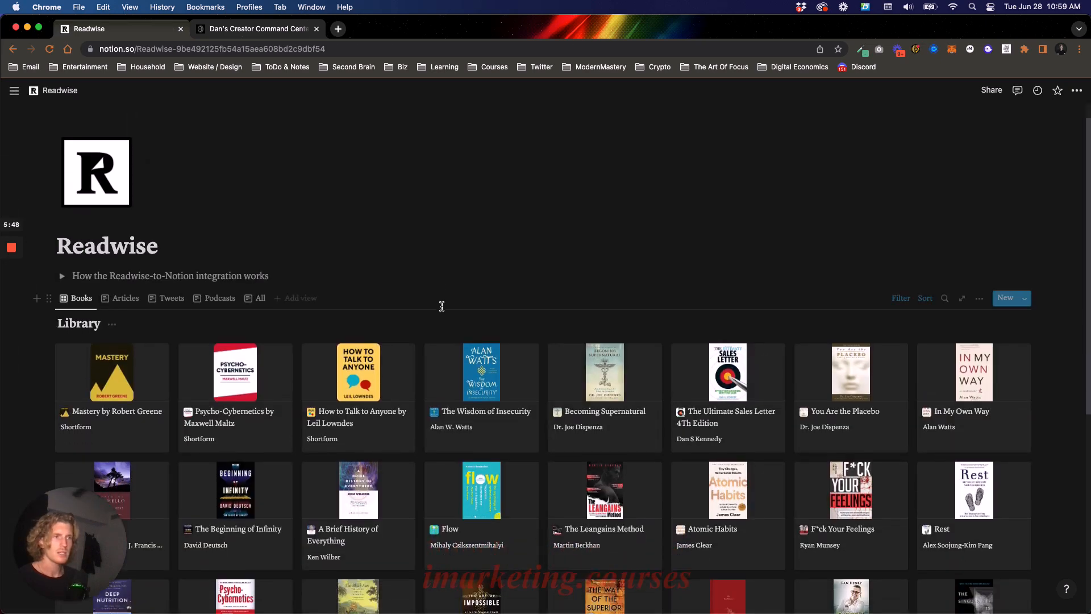
click(127, 345)
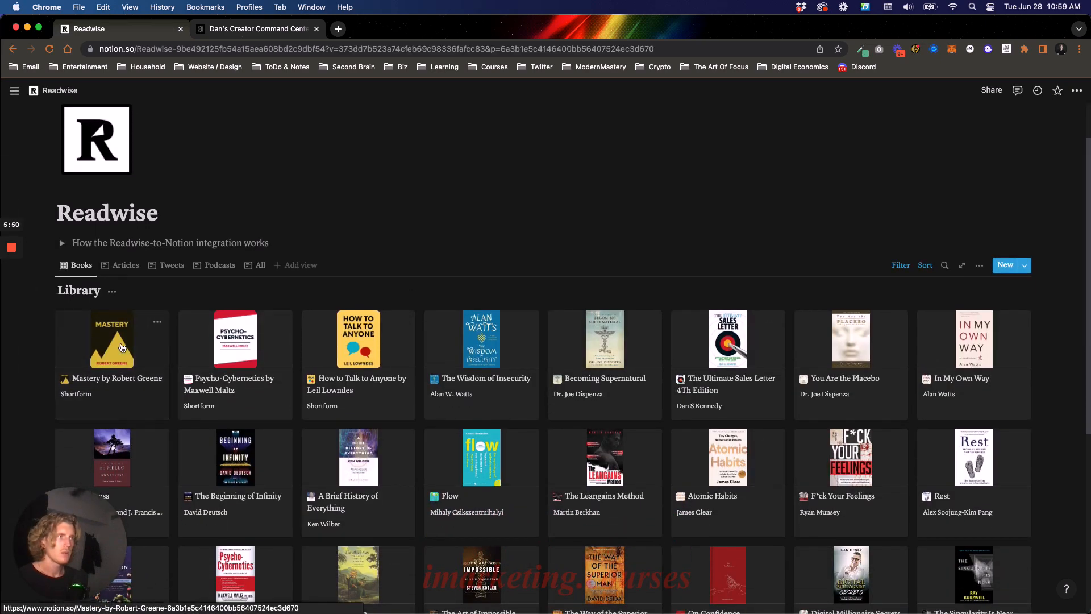
- Read the Mastery highlights, focusing on the one about the two components of mastery
scroll(562, 305, down, 10)
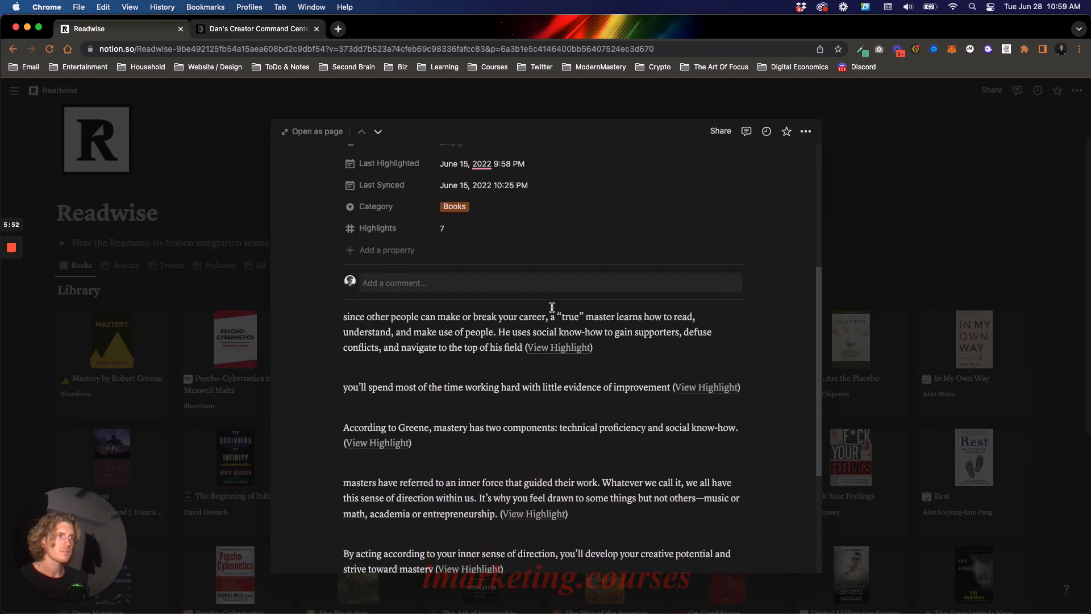
scroll(463, 322, down, 2)
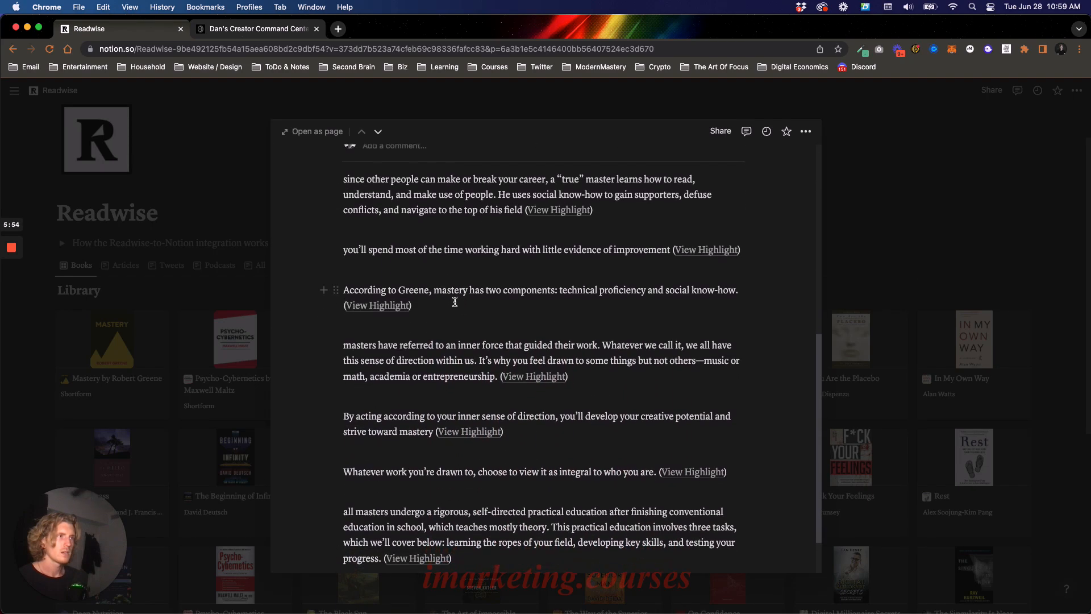
mouse_move(559, 291)
mouse_down()
mouse_move(746, 308)
mouse_move(560, 278)
mouse_up()
click(476, 290)
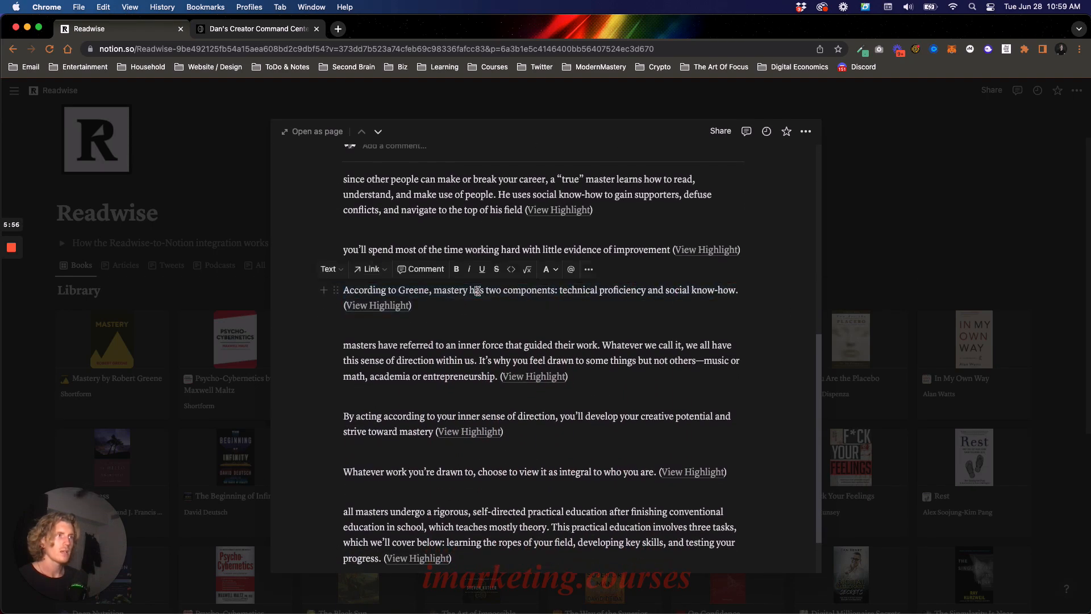
triple_click(450, 290)
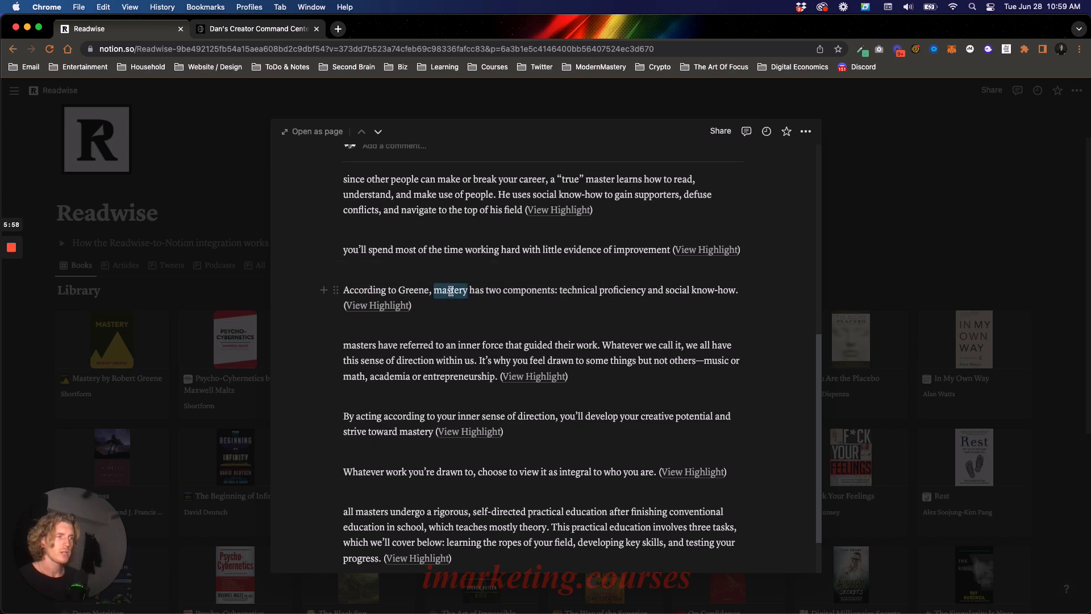
click(517, 294)
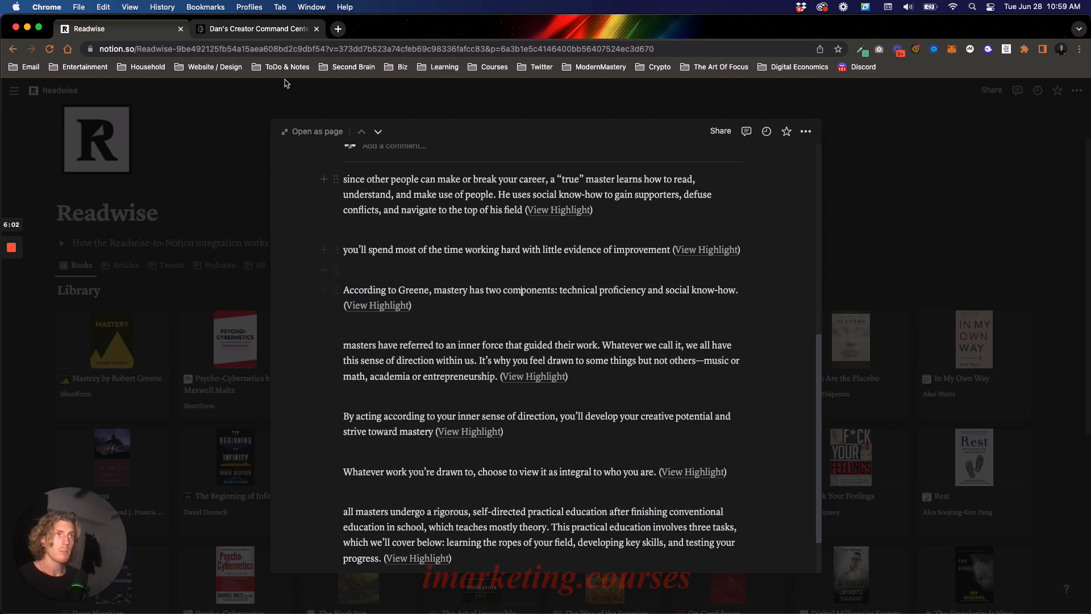
- Switch to the Creator Command Center tab and check the title of the "How to become top 1%" page
click(262, 31)
scroll(437, 204, up, 5)
drag(430, 201, 460, 194)
click(512, 199)
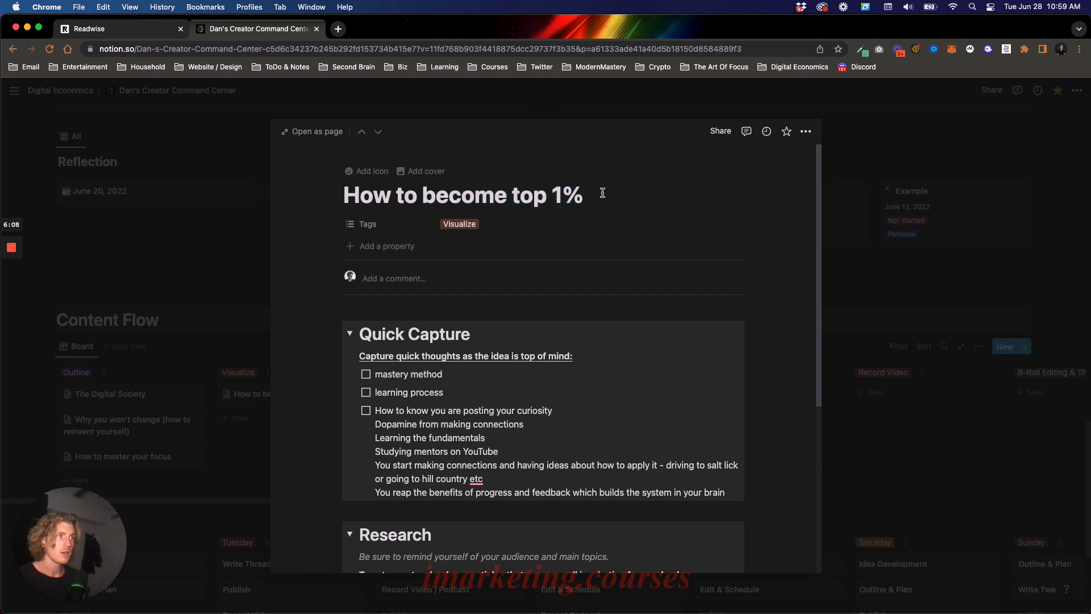
- Return to the Readwise tab and select "technical proficiency and social know-how" in the highlight about mastery's components
click(102, 34)
scroll(554, 315, down, 1)
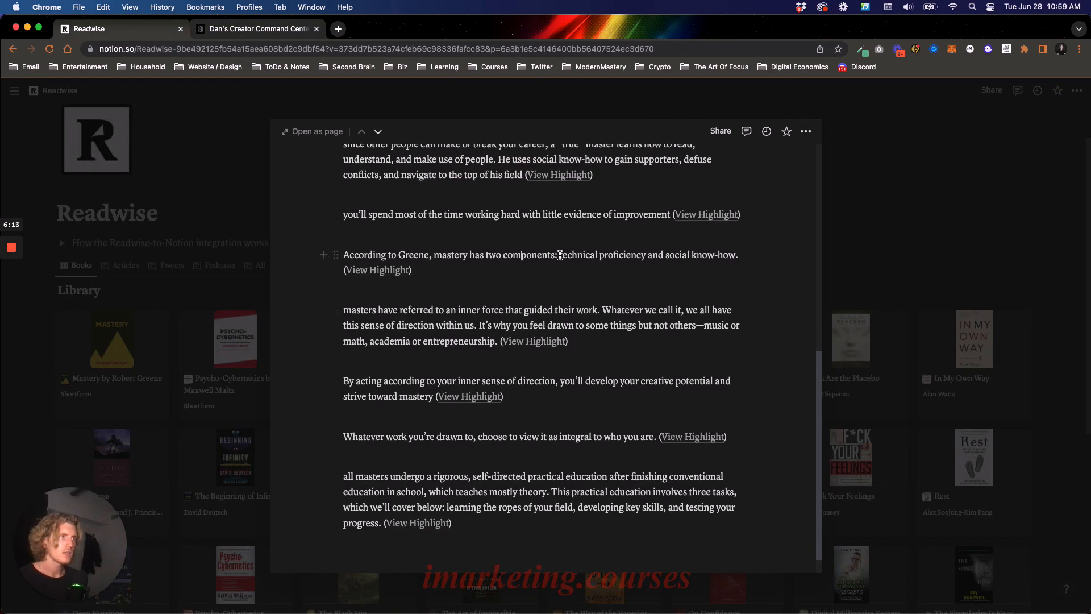
drag(561, 255, 734, 256)
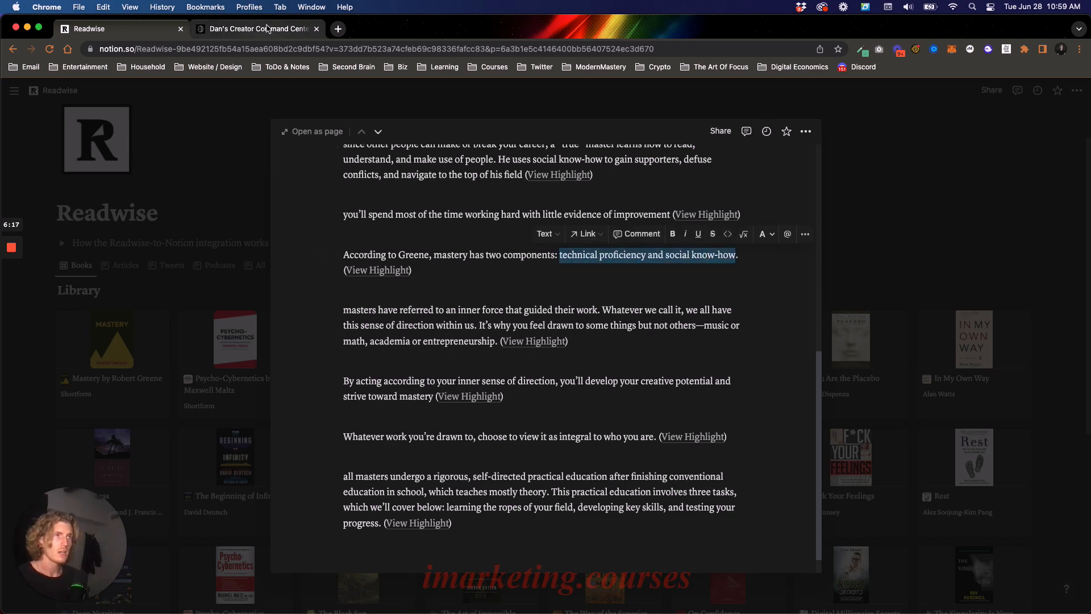
- Append "- technical proficiency and" to the "Mastery by Robert Greene" bullet in the content page's Research section
click(269, 29)
scroll(463, 324, down, 3)
scroll(463, 329, down, 4)
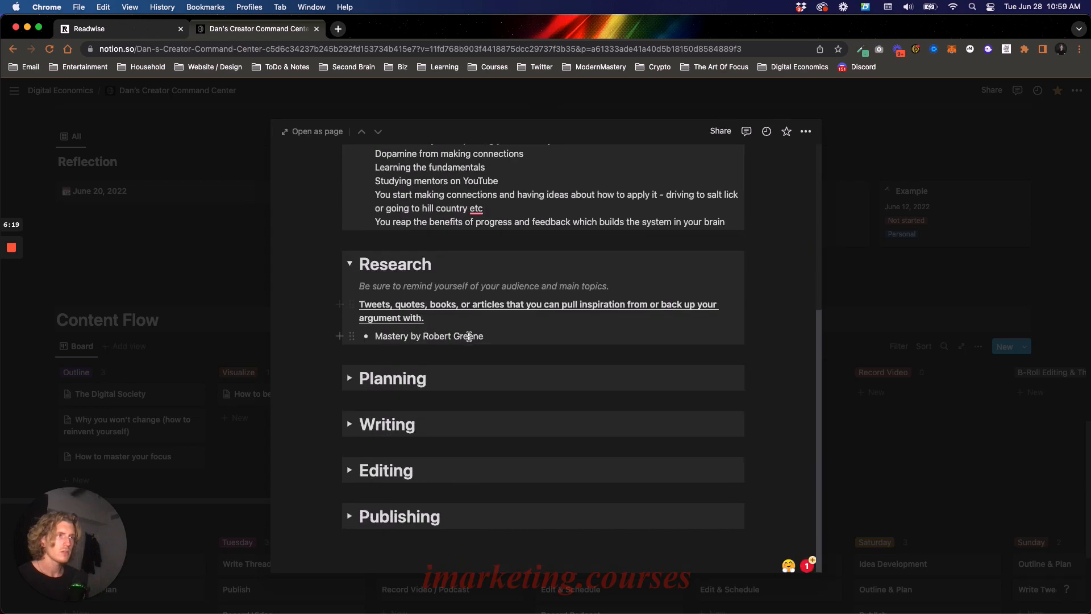
scroll(469, 336, up, 2)
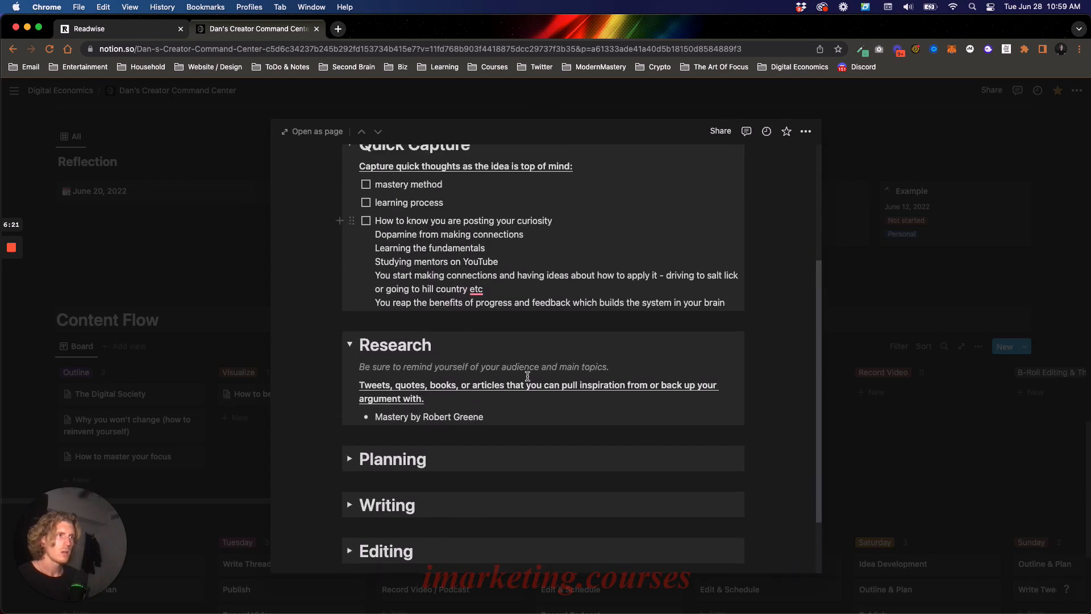
click(502, 416)
text(- )
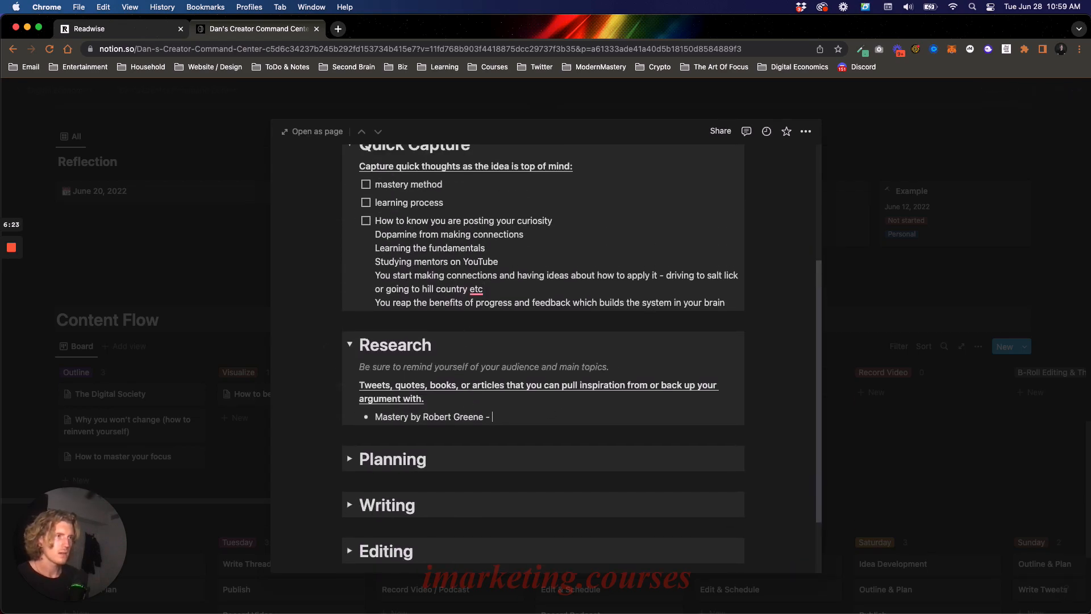
text(tec)
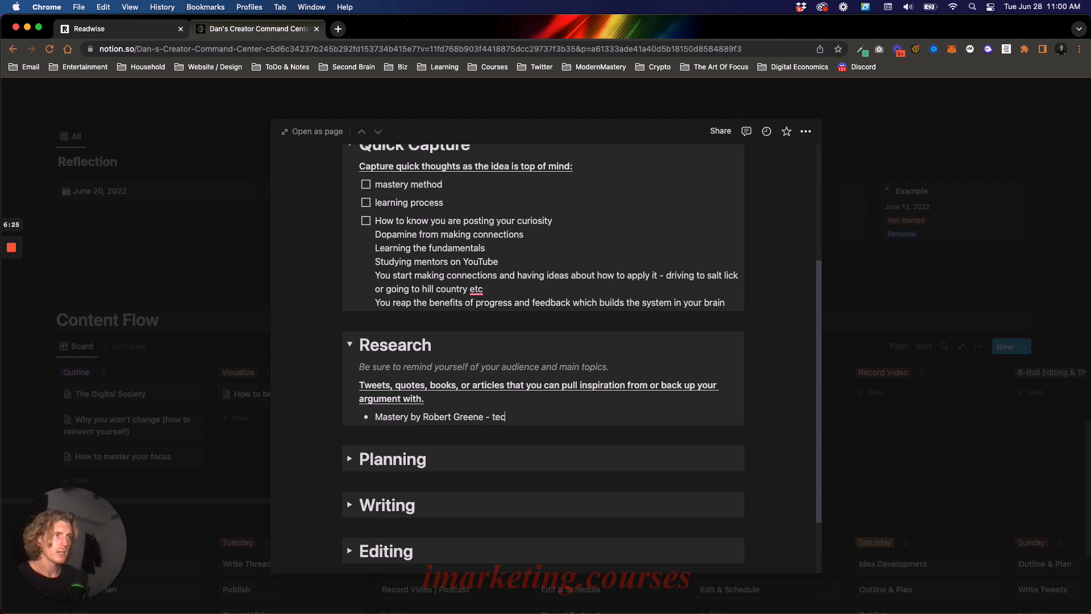
text(hnical proficiency and)
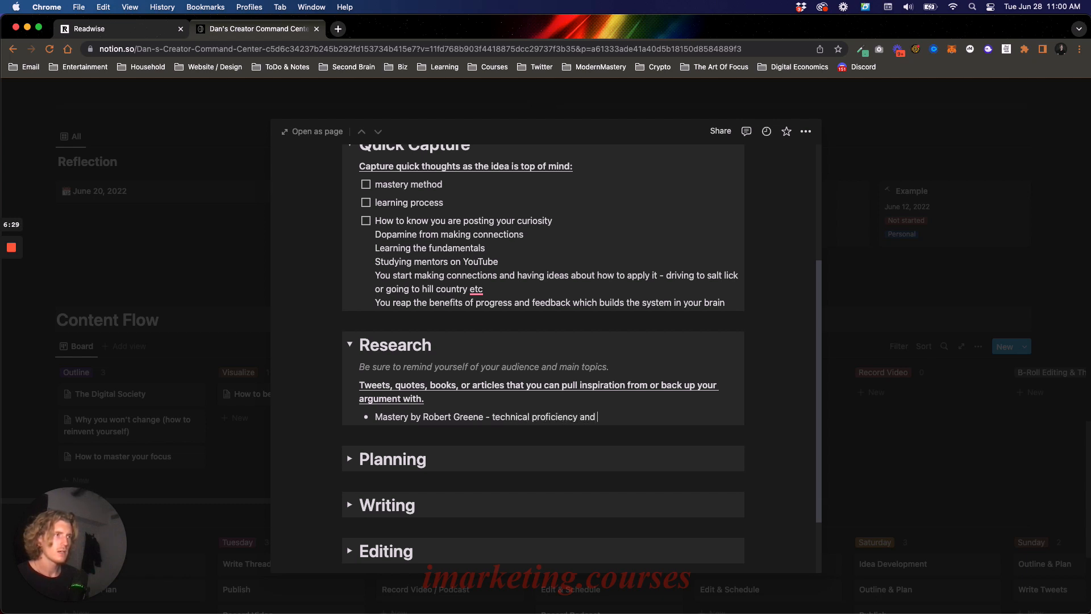
- Recheck the wording of the Readwise highlight and complete the Mastery bullet with "social know how"
click(160, 32)
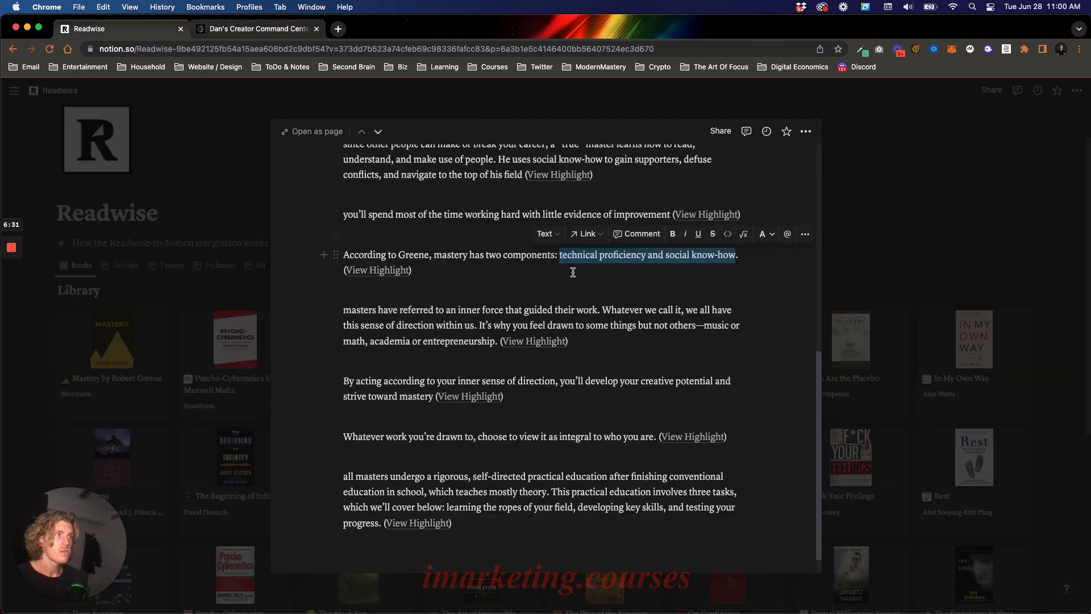
click(253, 29)
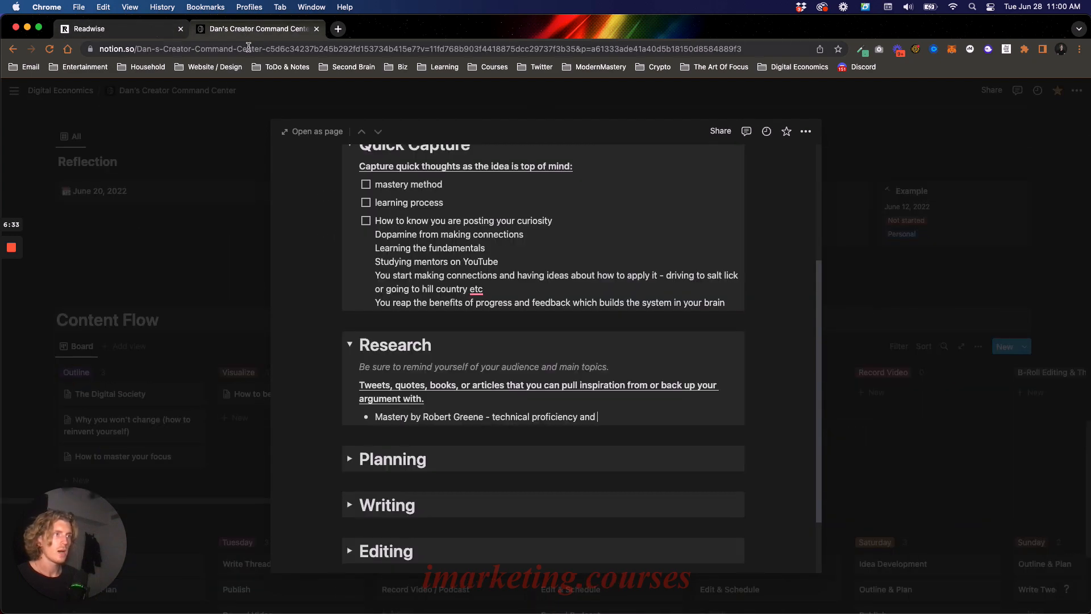
text(social kno)
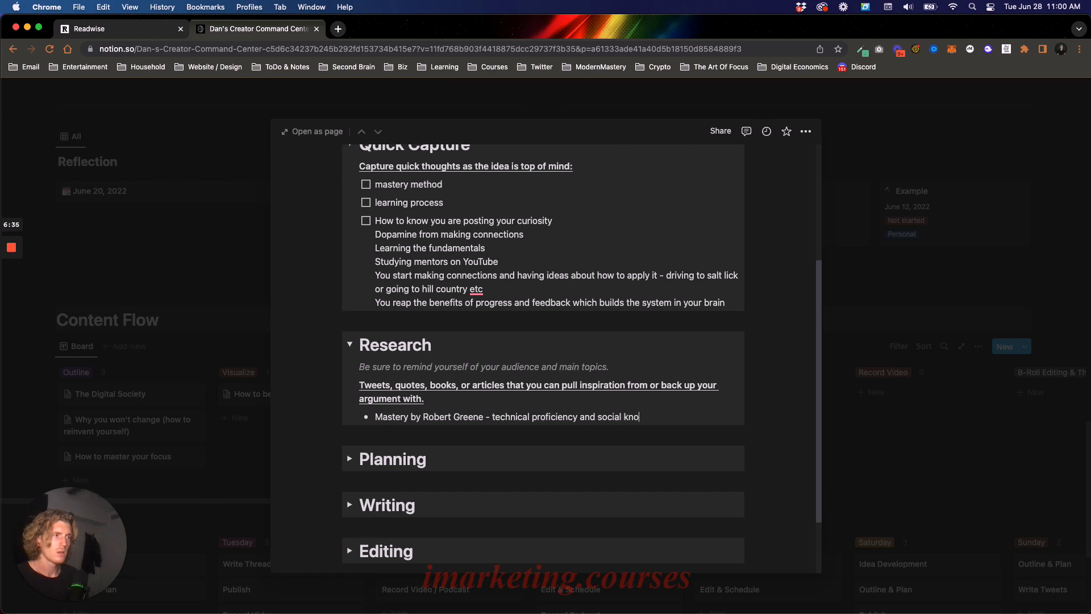
text(w how)
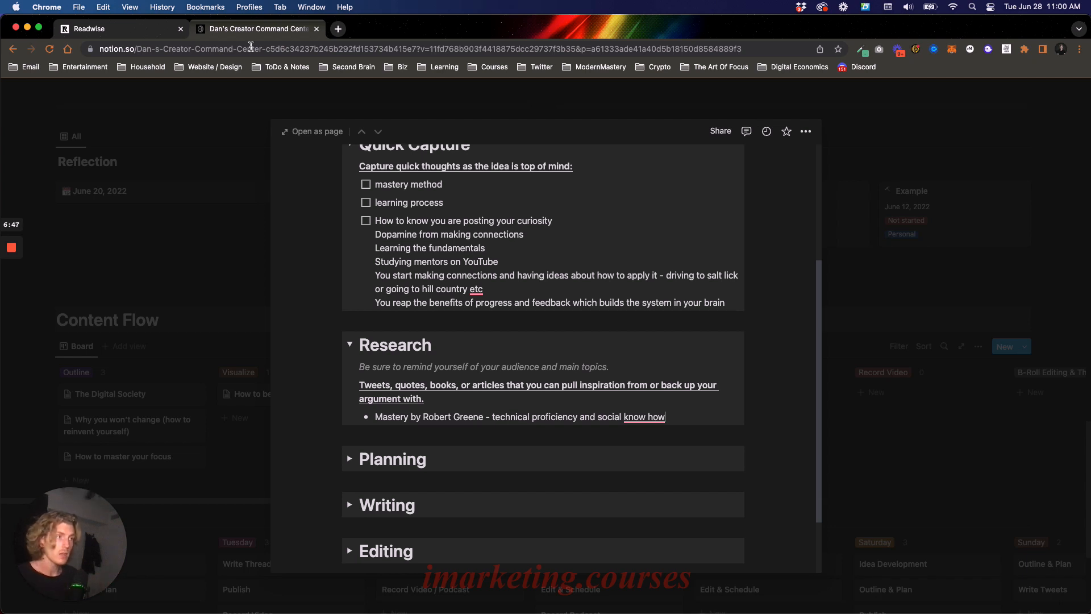
- Accept the suggested hyphenation "know-how" in the Mastery bullet and review the added phrase
mouse_move(656, 417)
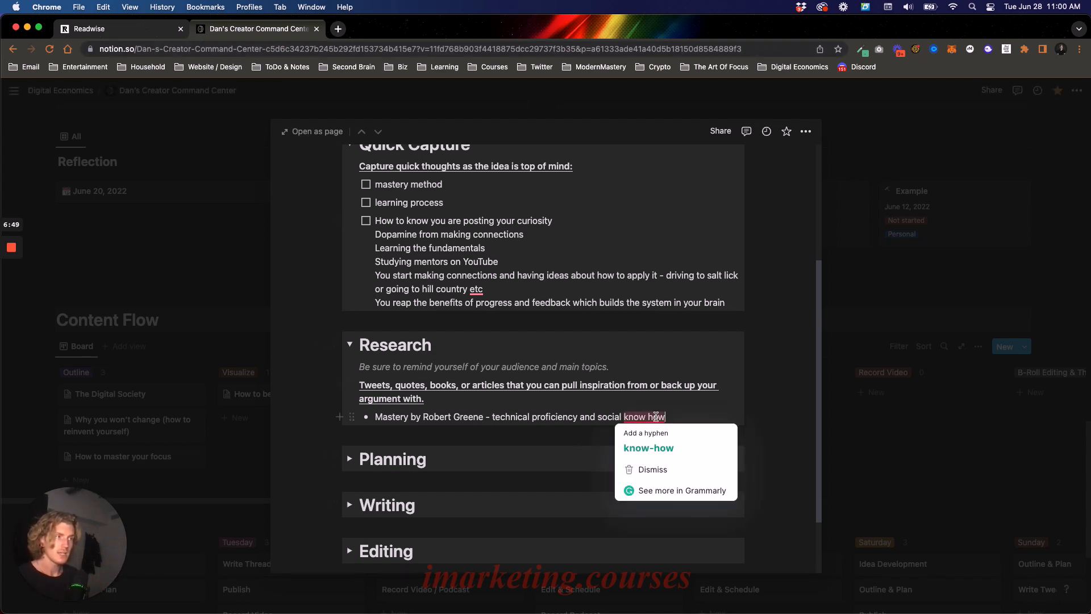
click(648, 448)
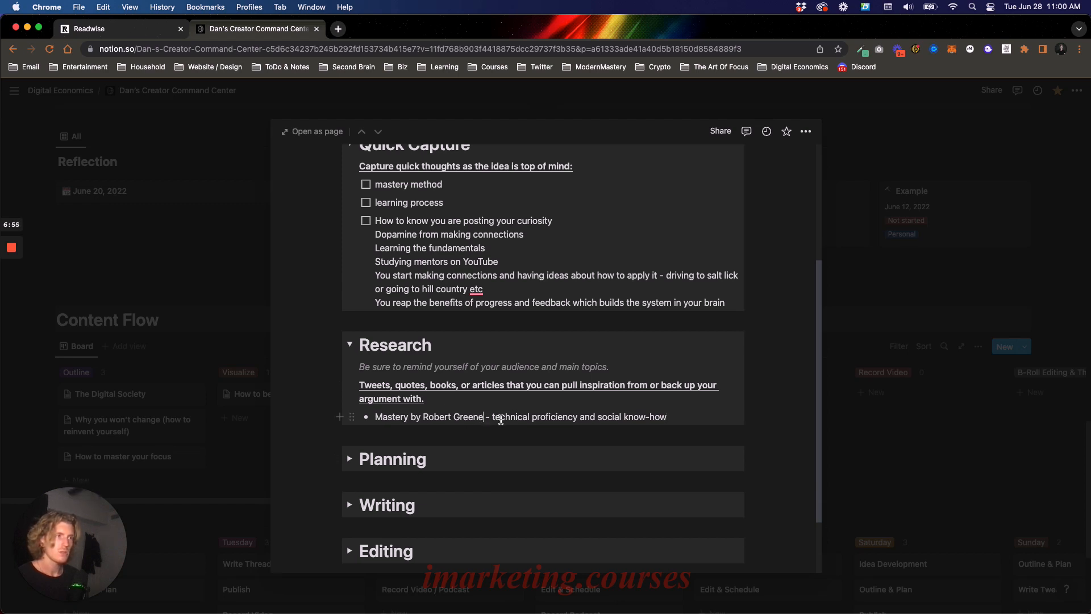
drag(497, 417, 672, 417)
click(681, 418)
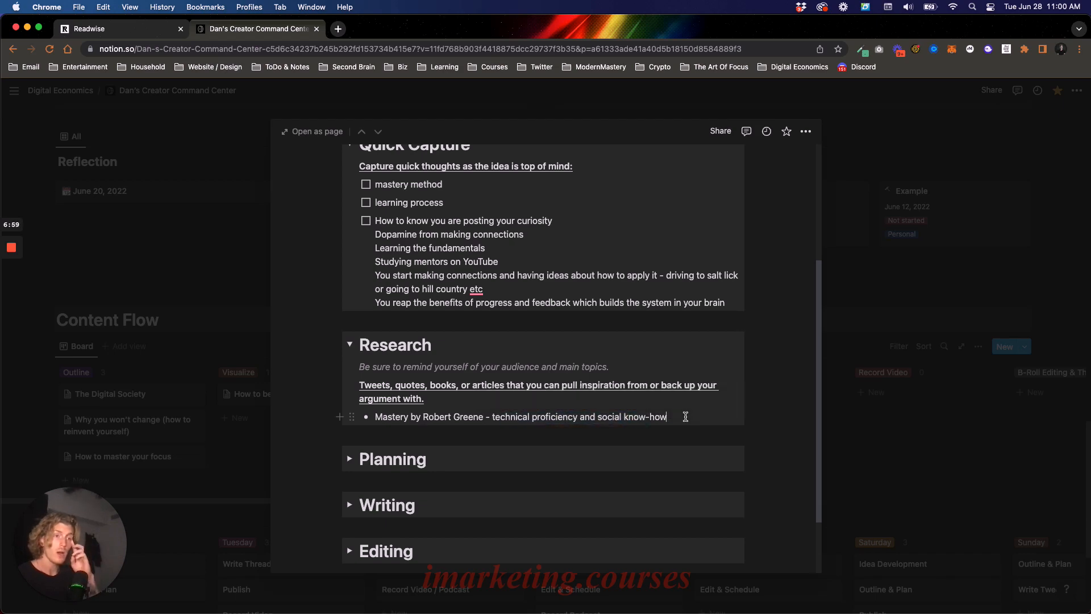
- Go back to the Readwise tab and review the Mastery highlights around "mastery has two components"
click(108, 30)
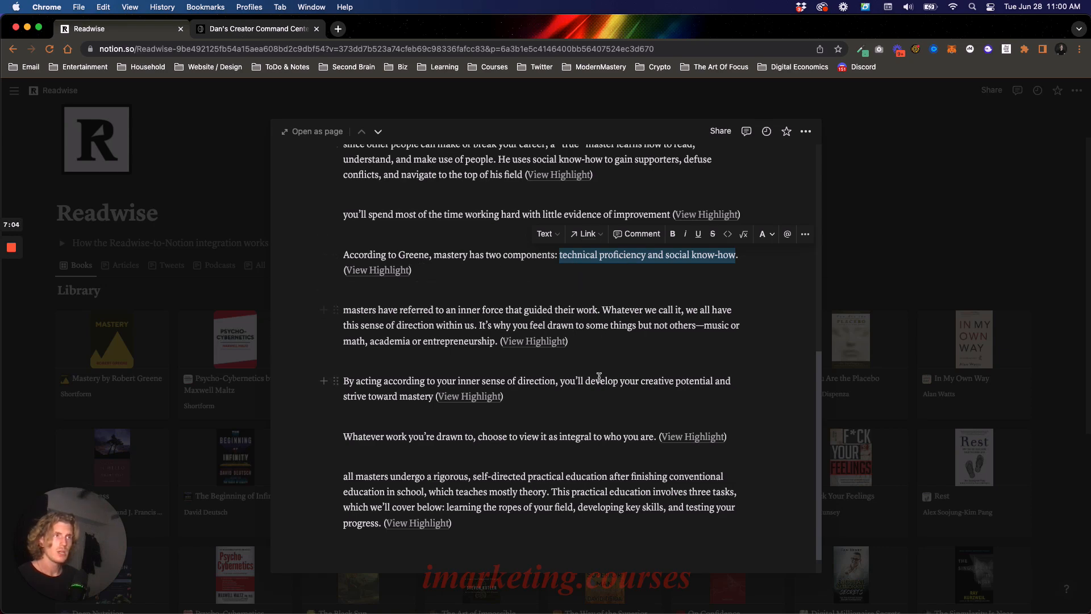
scroll(571, 378, up, 3)
scroll(571, 378, up, 5)
scroll(435, 284, down, 4)
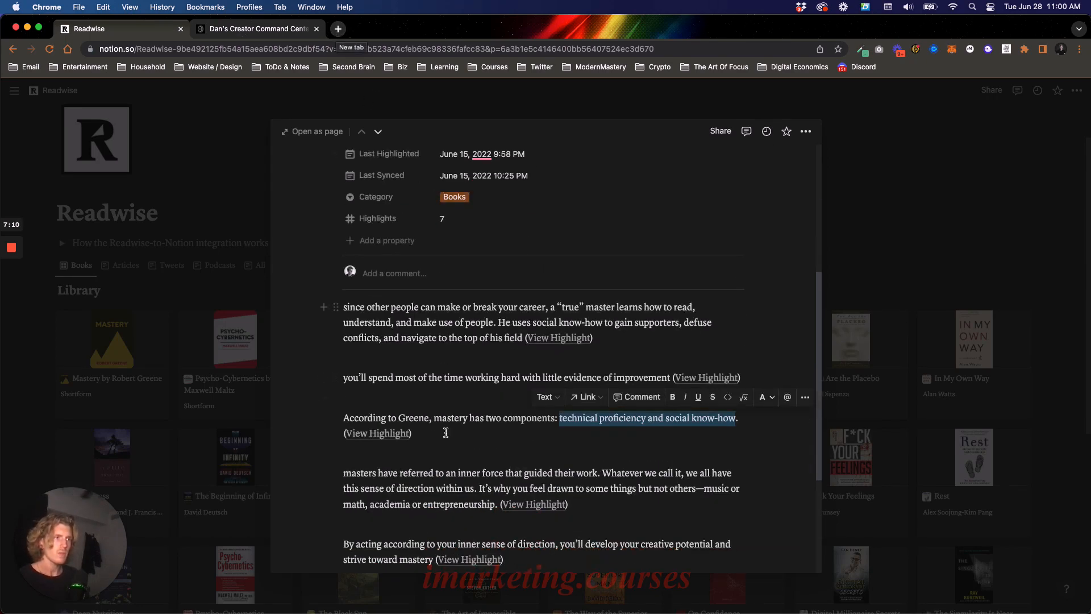
drag(433, 418, 555, 418)
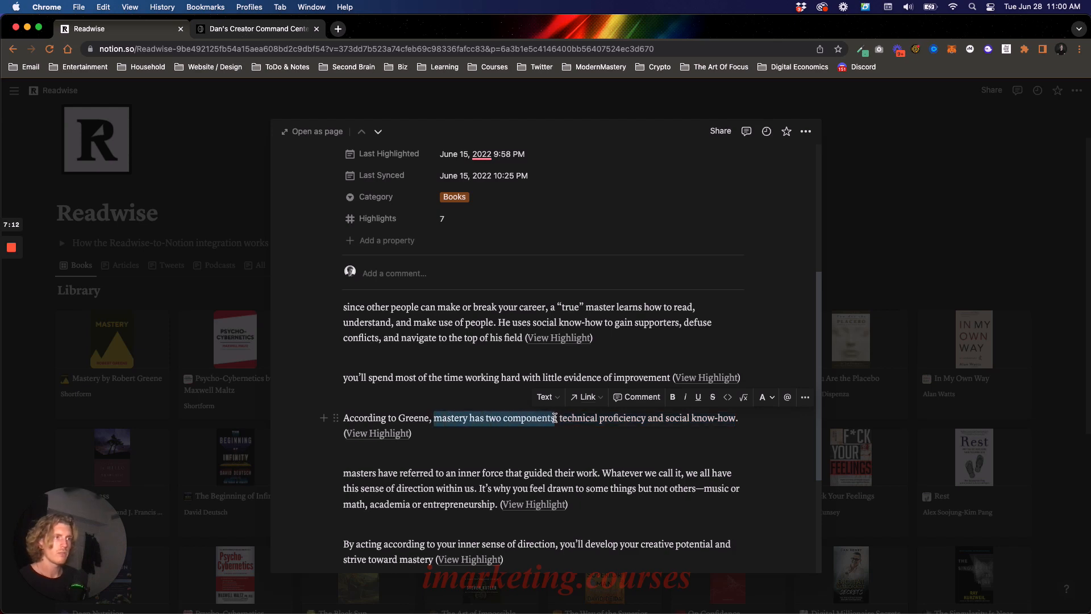
click(403, 422)
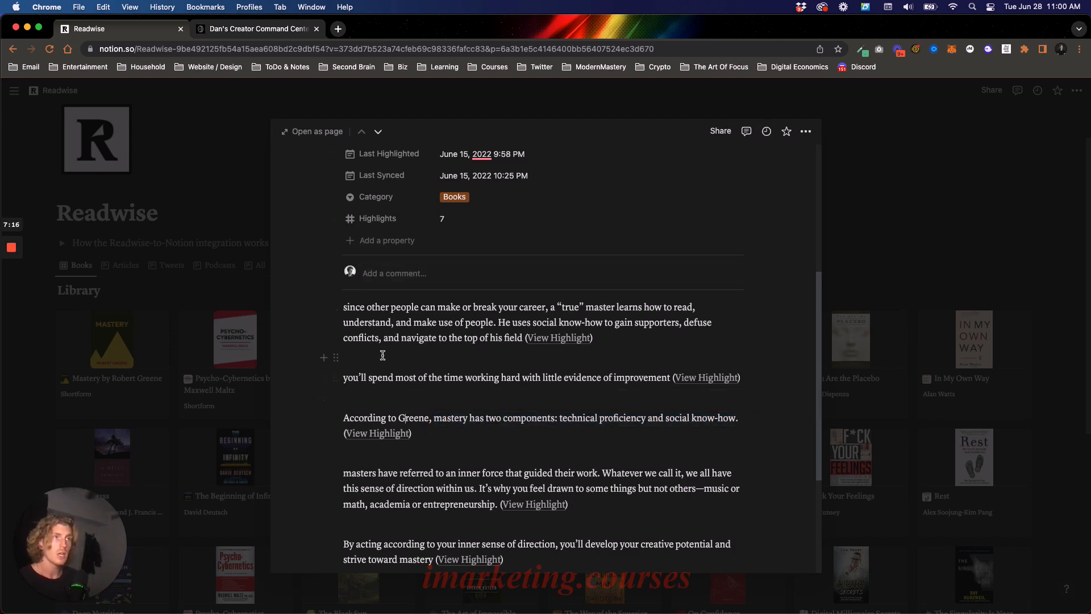
- Return to the content page and add the Research bullet "old newsletter on top 1% and the passion process" below the Mastery bullet
click(265, 29)
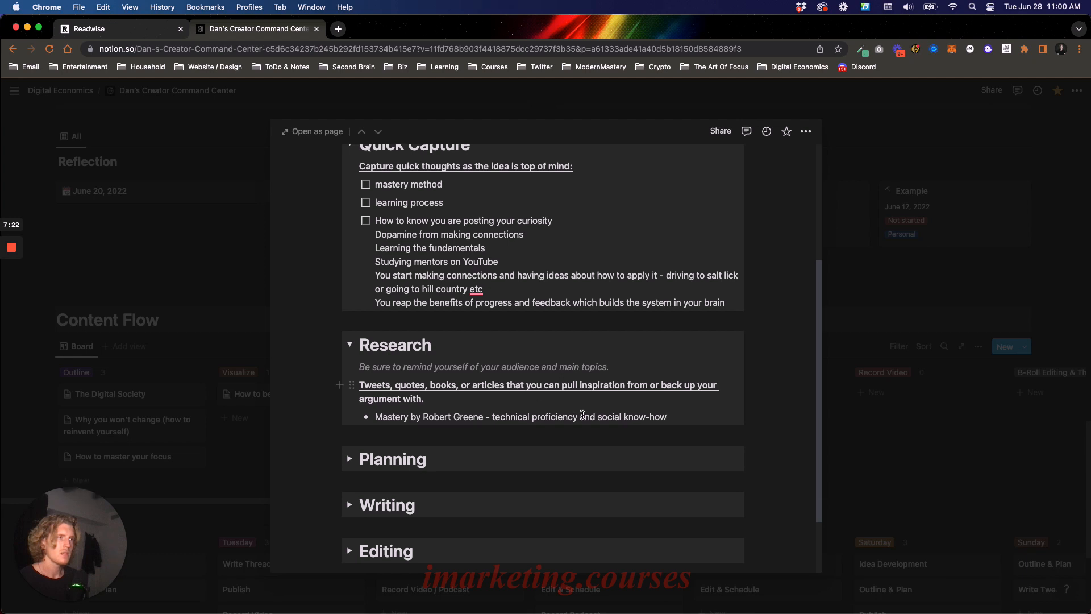
click(667, 406)
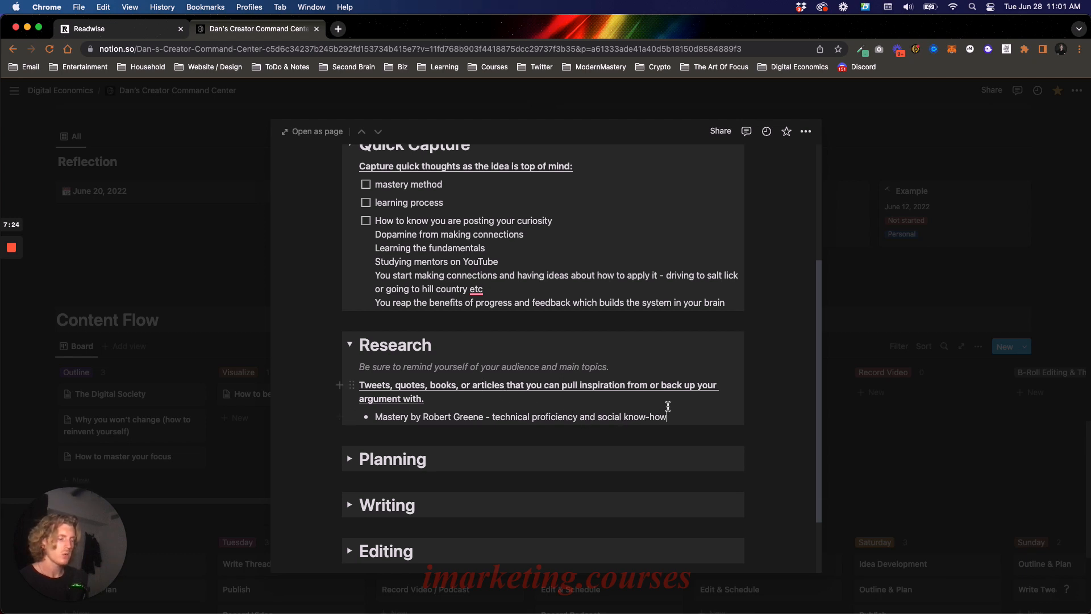
key(Return)
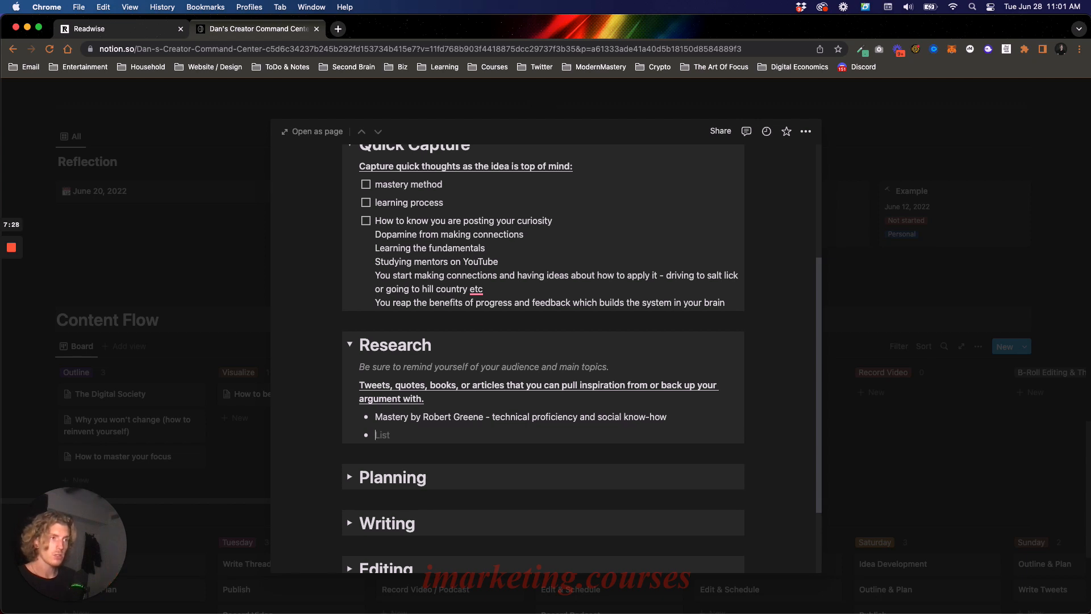
text(old ne)
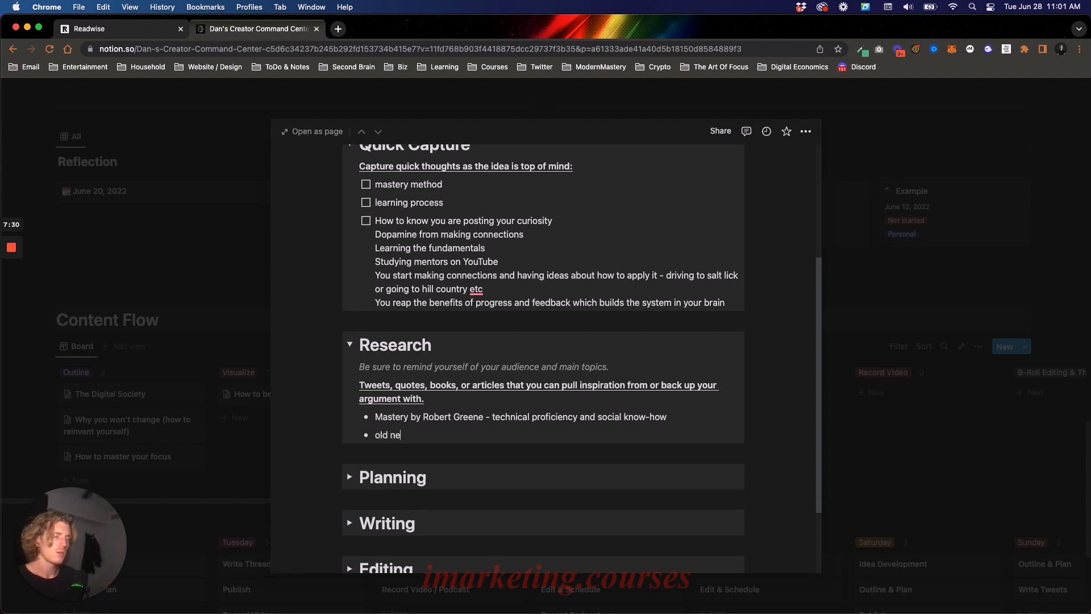
text(wsletter on)
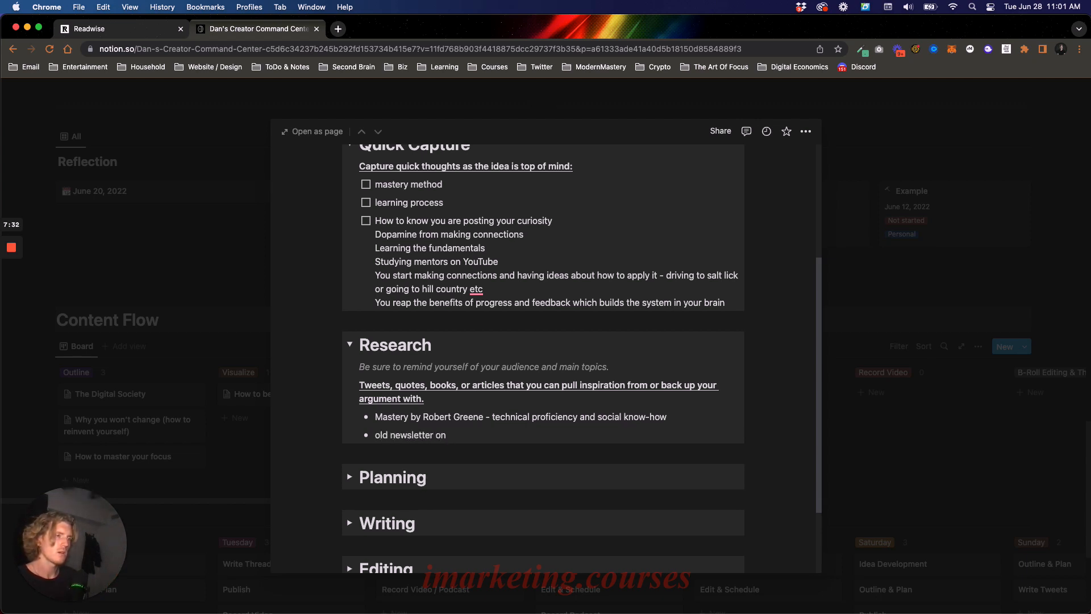
text( top 1%)
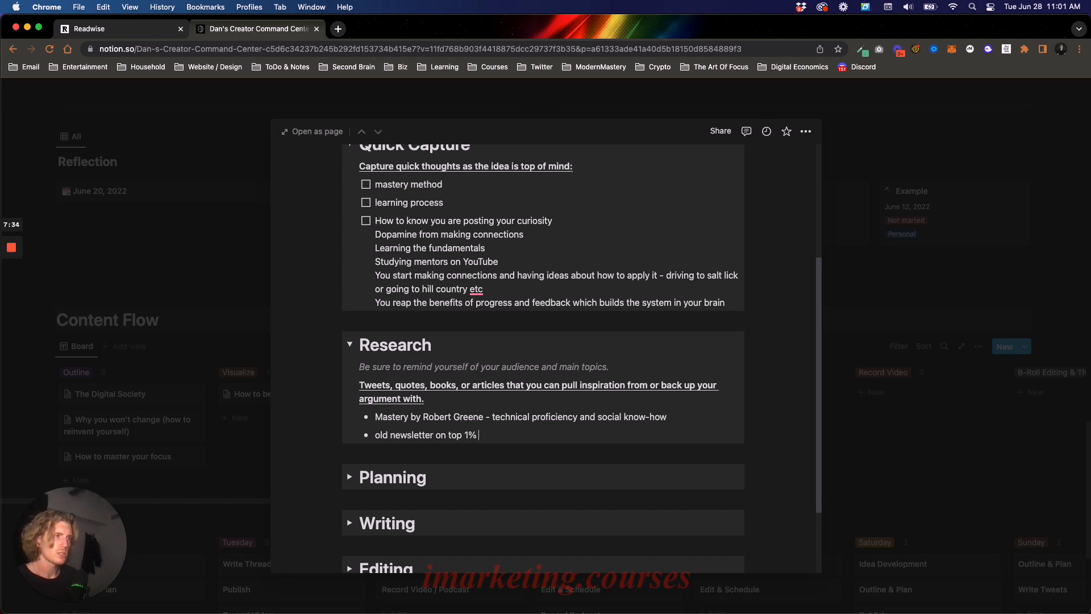
text( and the passion )
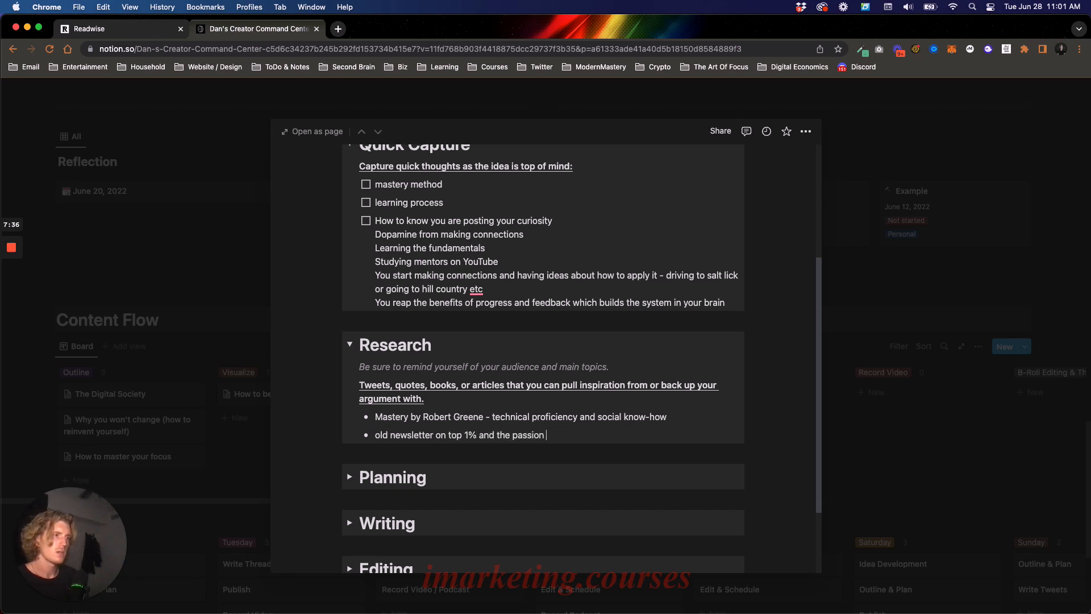
text(process)
- Add another bullet reading "intelligent imitation" at the end of the Research list
key(Return)
text(intel)
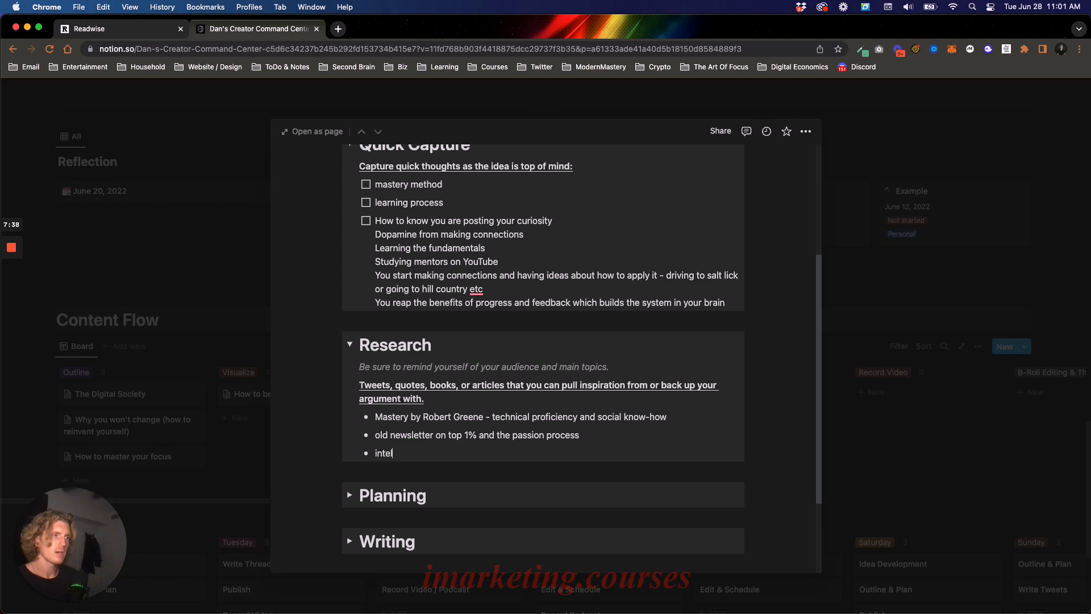
text(ligent imitation)
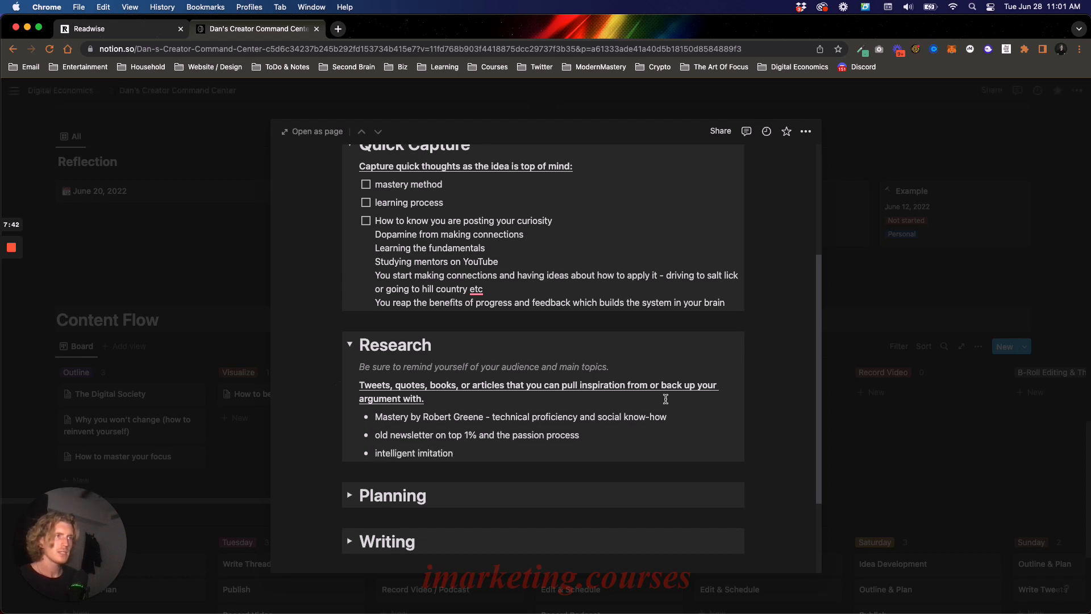
- Compare the "intelligent imitation" bullet with the "mastery method" and "Studying mentors on YouTube" notes in Quick Capture
drag(377, 453, 454, 447)
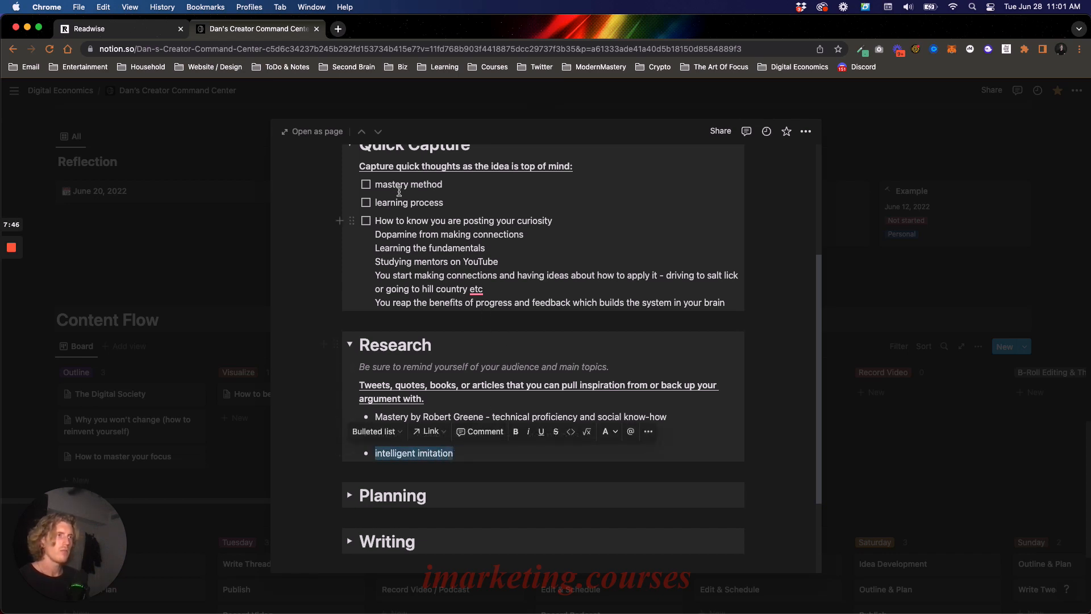
drag(376, 186, 456, 188)
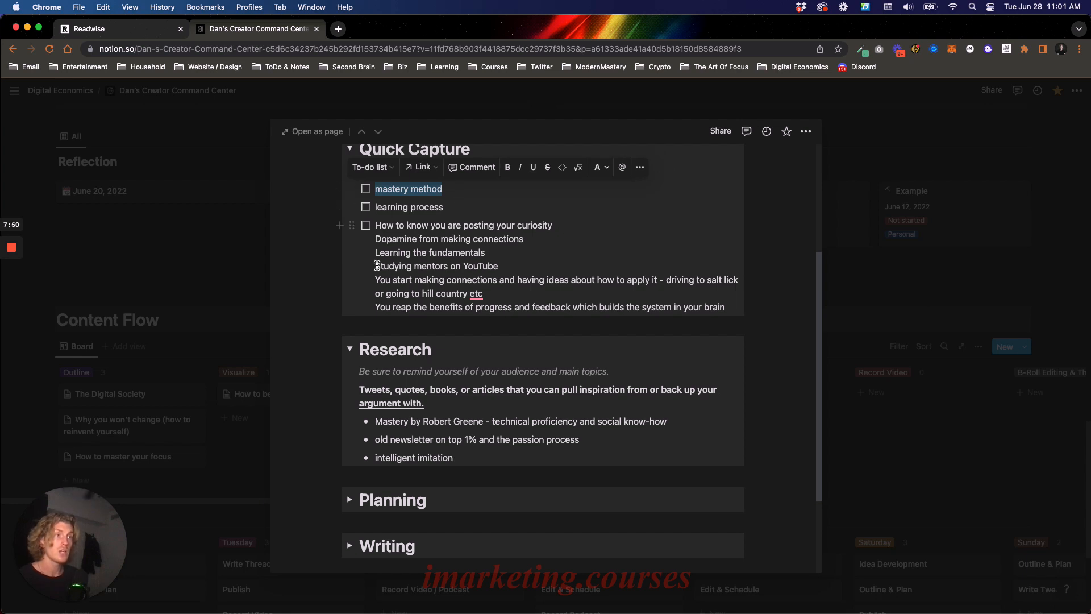
drag(377, 265, 509, 263)
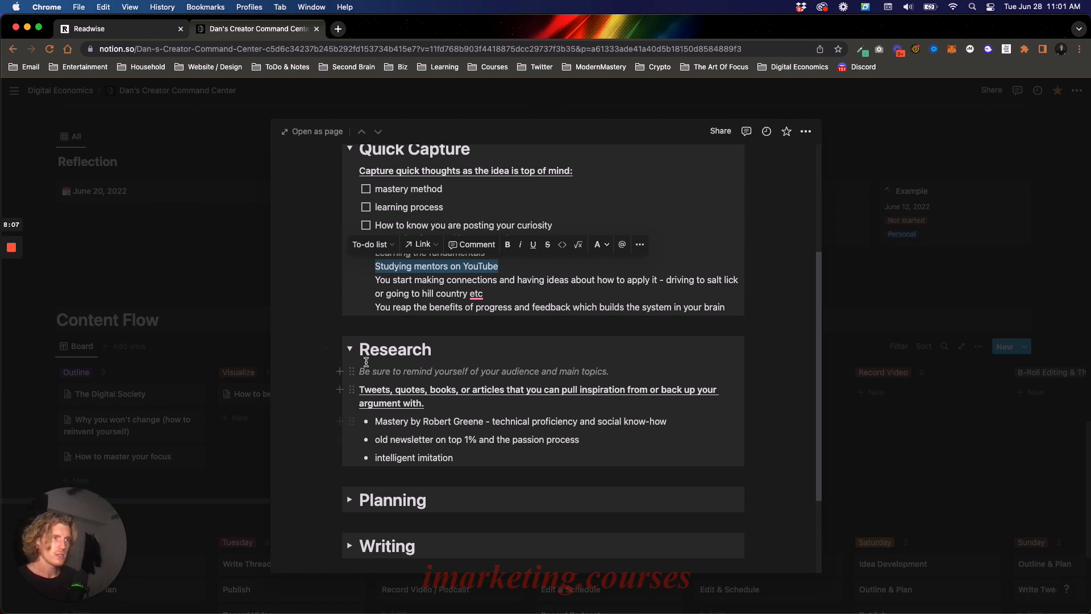
- Collapse the Research section, expand Planning, and fill in the Topic bullet with "Learning a new skill"
click(349, 348)
click(349, 394)
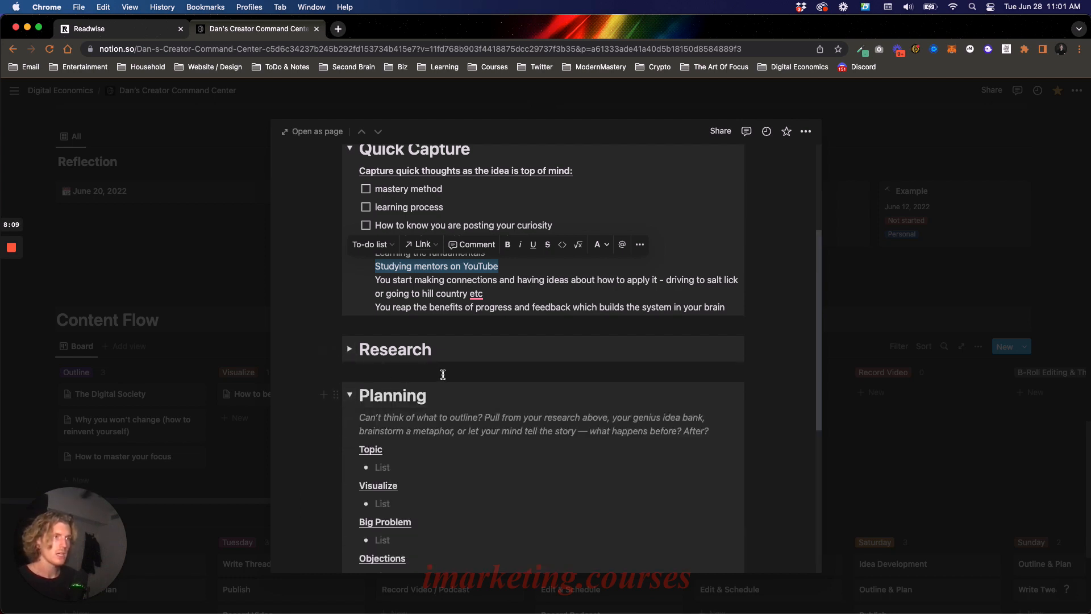
scroll(442, 374, down, 3)
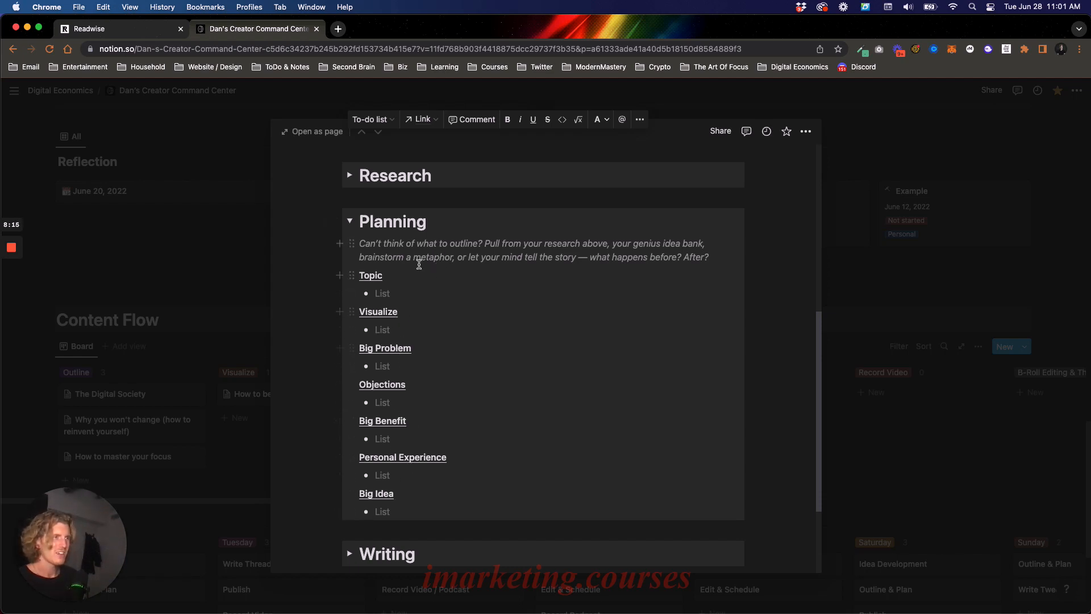
click(433, 295)
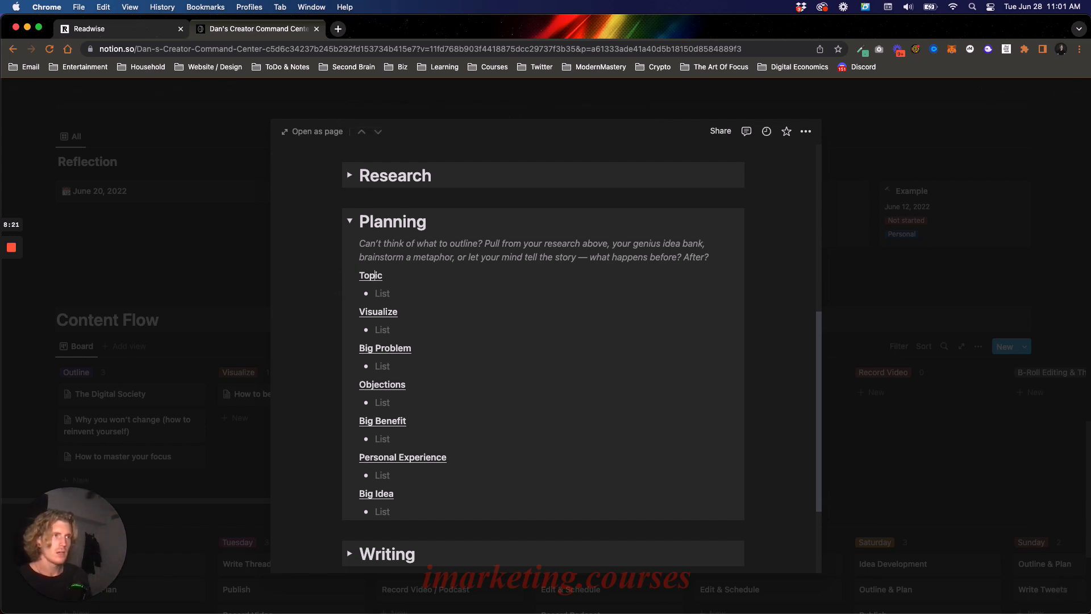
text(Le)
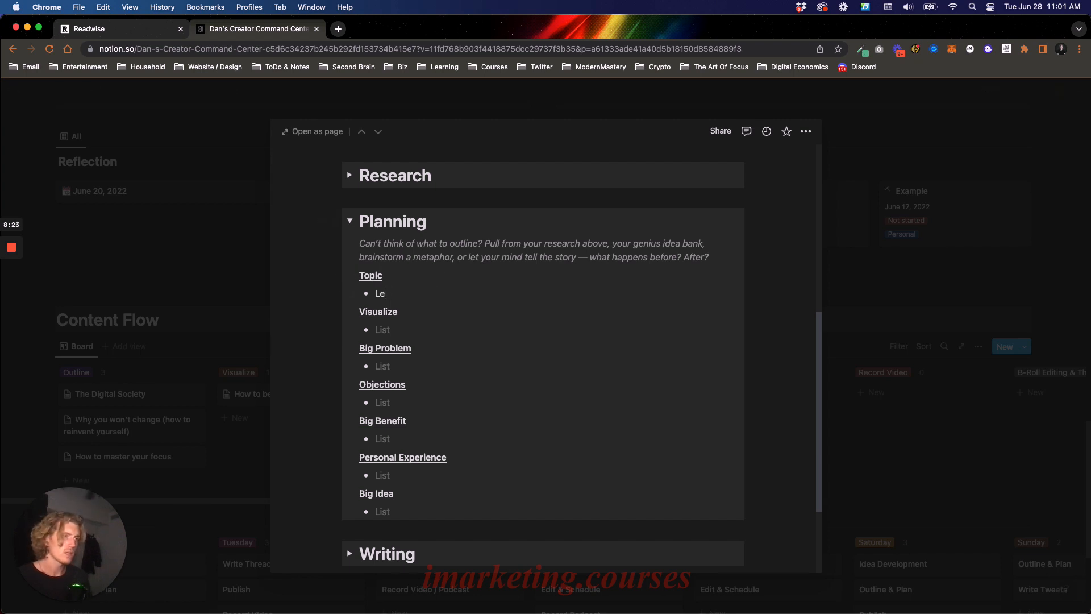
text(arning a new skill)
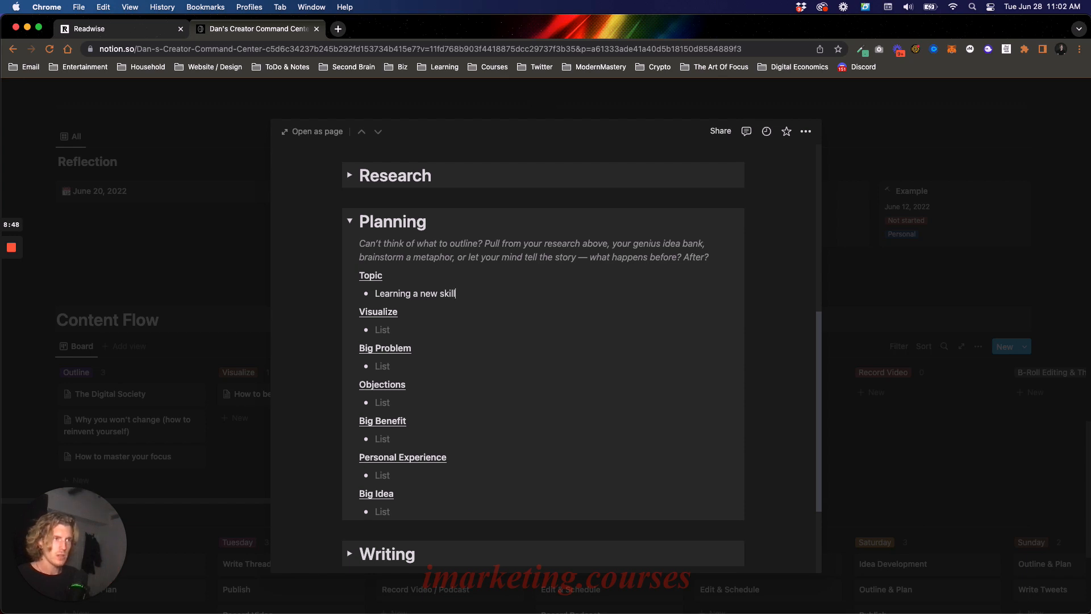
- Review the wording of the Topic bullet in the Planning section
drag(375, 293, 483, 294)
click(489, 294)
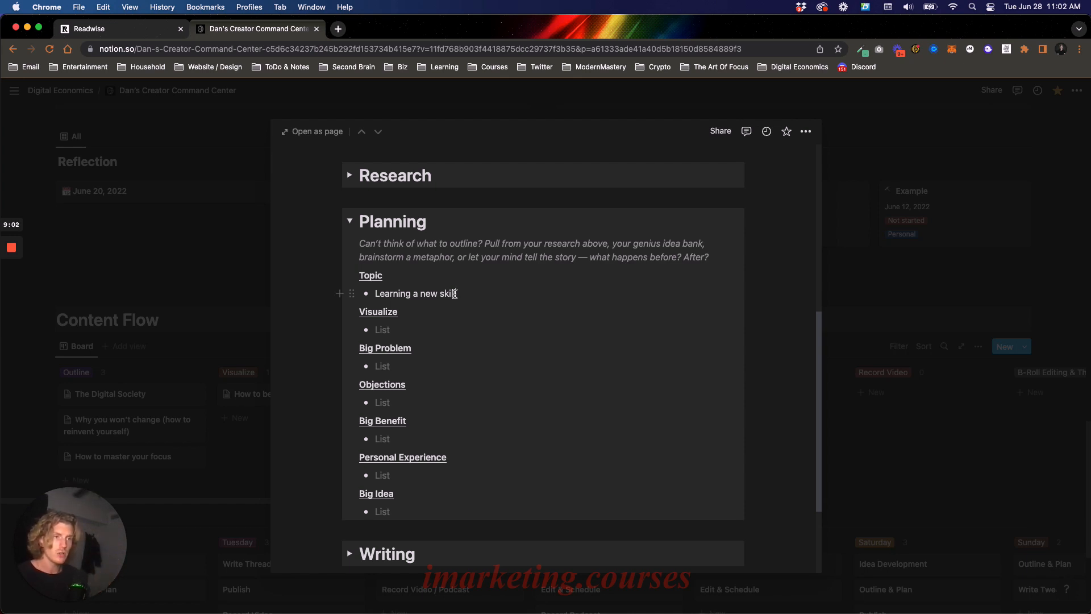
double_click(375, 293)
drag(414, 292, 470, 301)
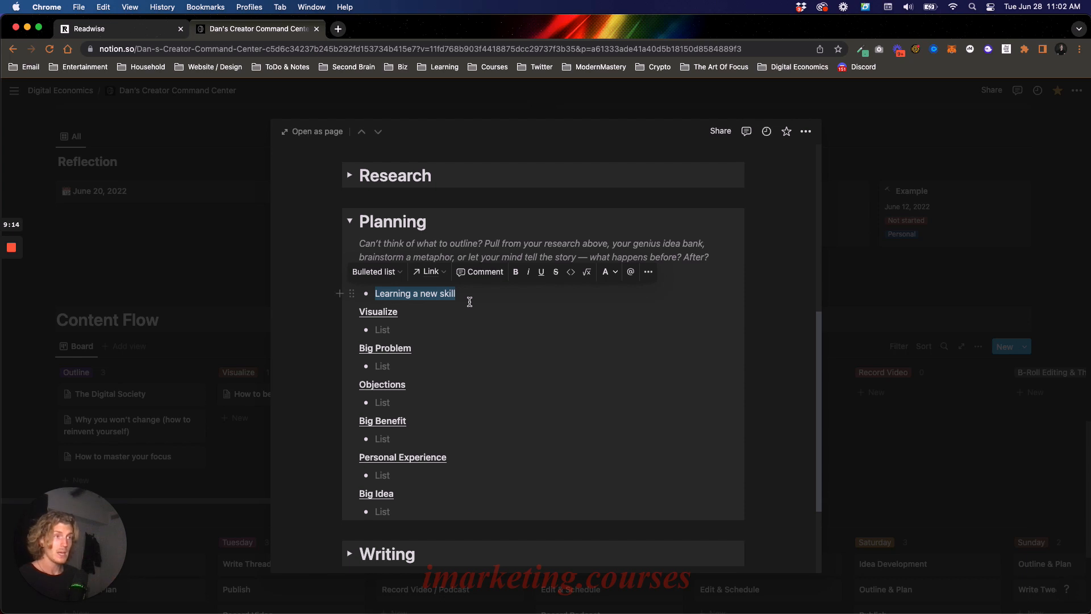
click(472, 294)
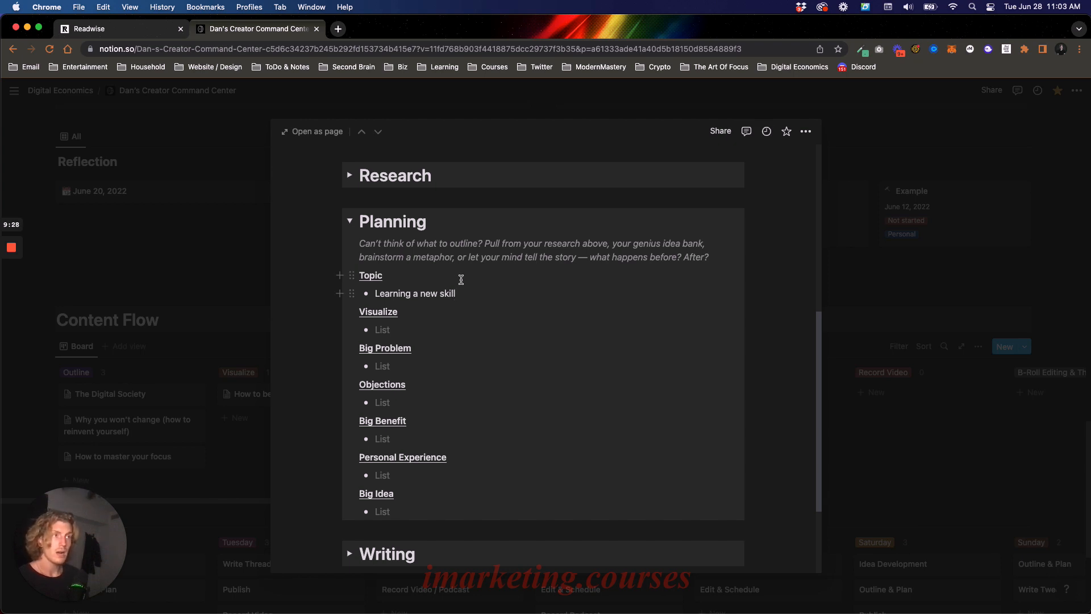
drag(470, 291, 427, 301)
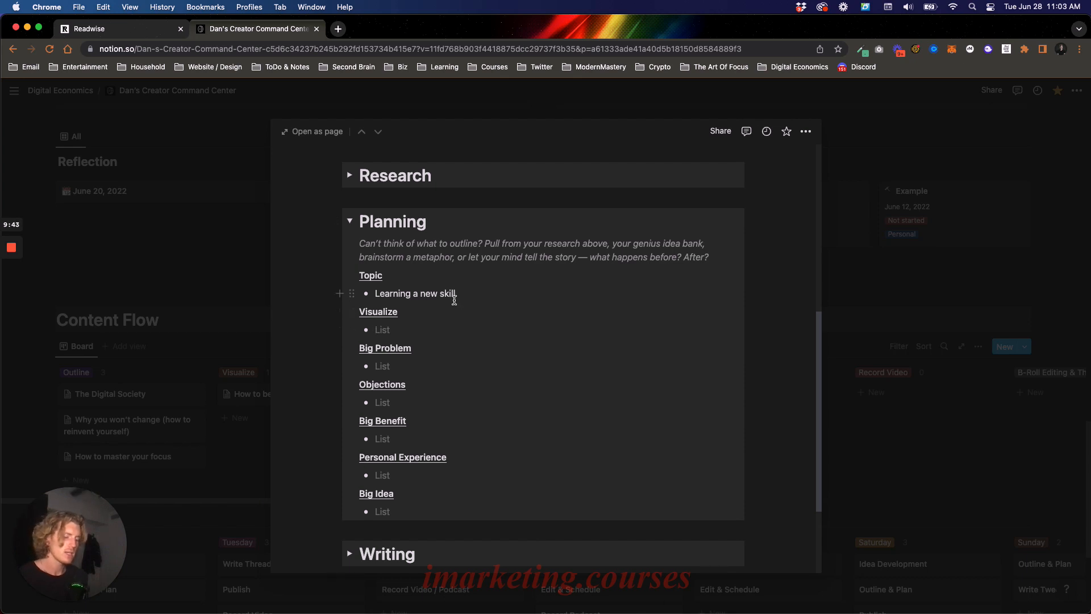
- Fill in the Visualize bullet of the Planning section with "The mastery method"
text(The mastery )
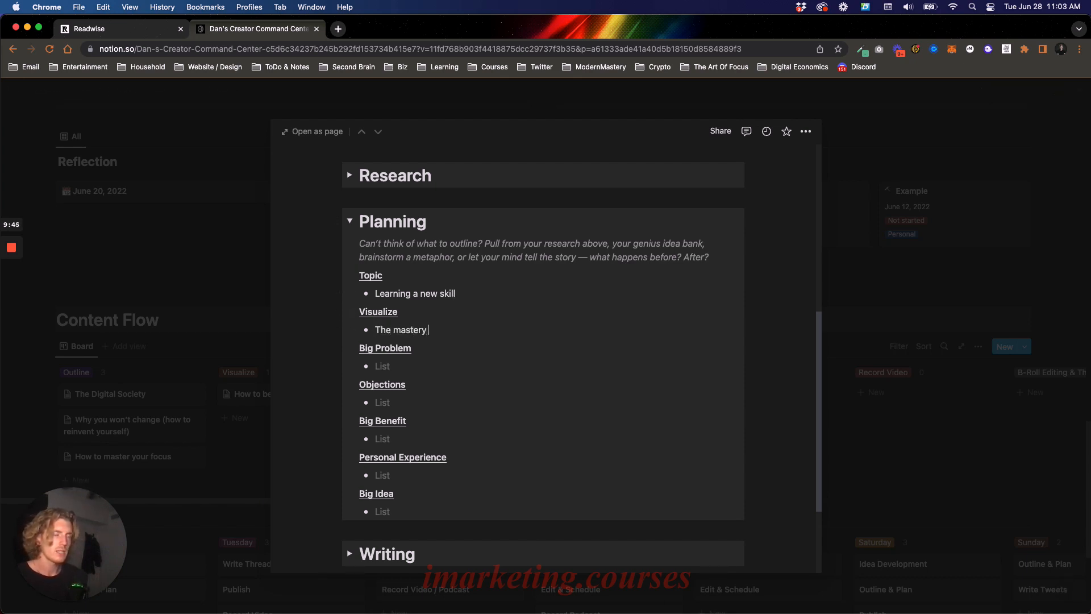
text(method)
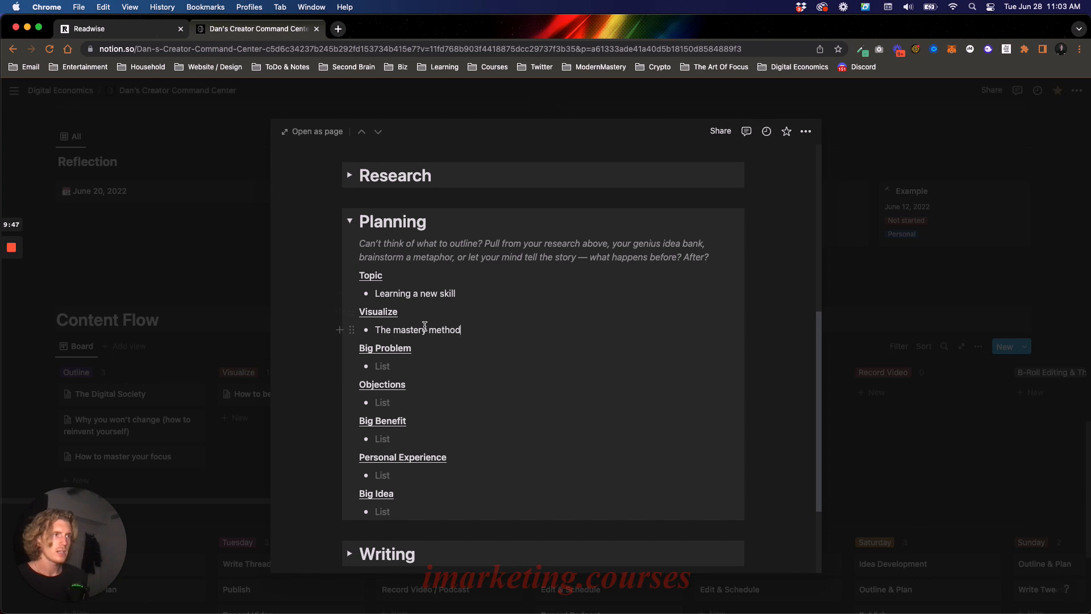
- Review the Visualize entry alongside the empty Big Problem bullet and place the text cursor in that bullet
drag(402, 331, 437, 333)
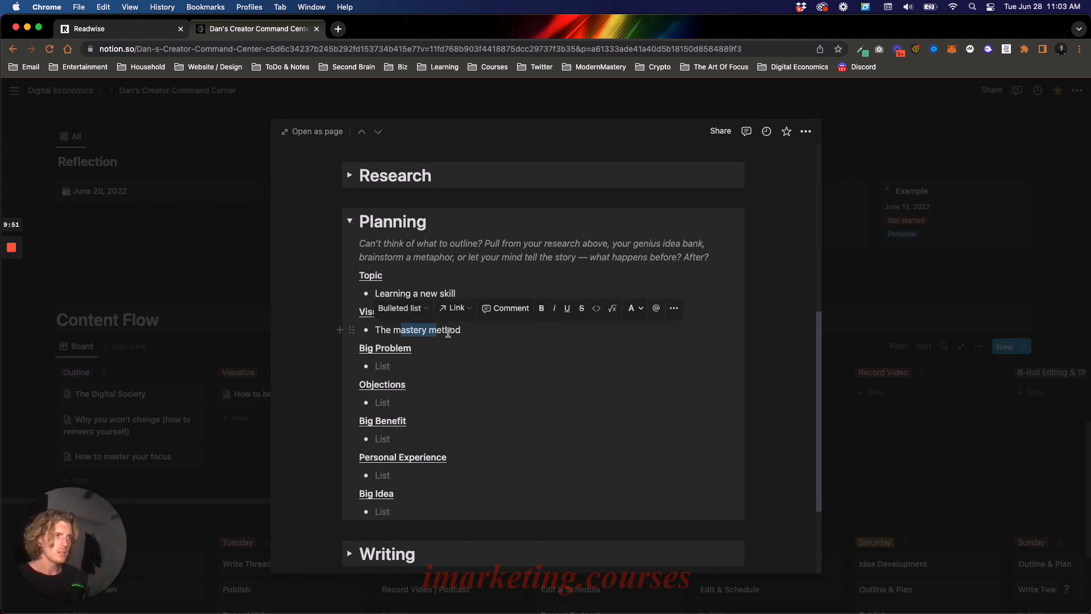
click(458, 332)
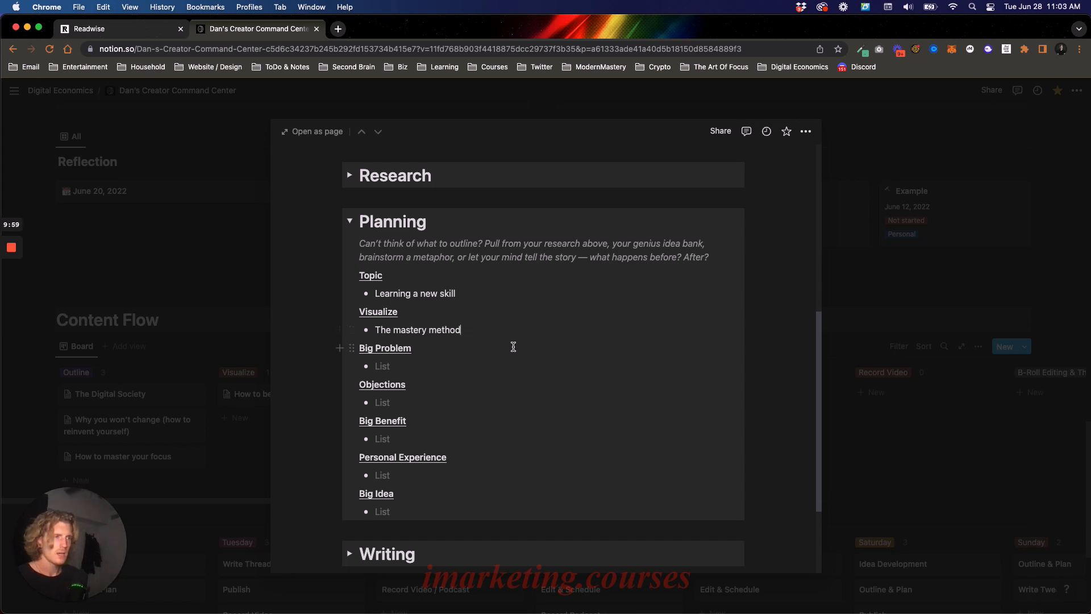
scroll(510, 346, down, 1)
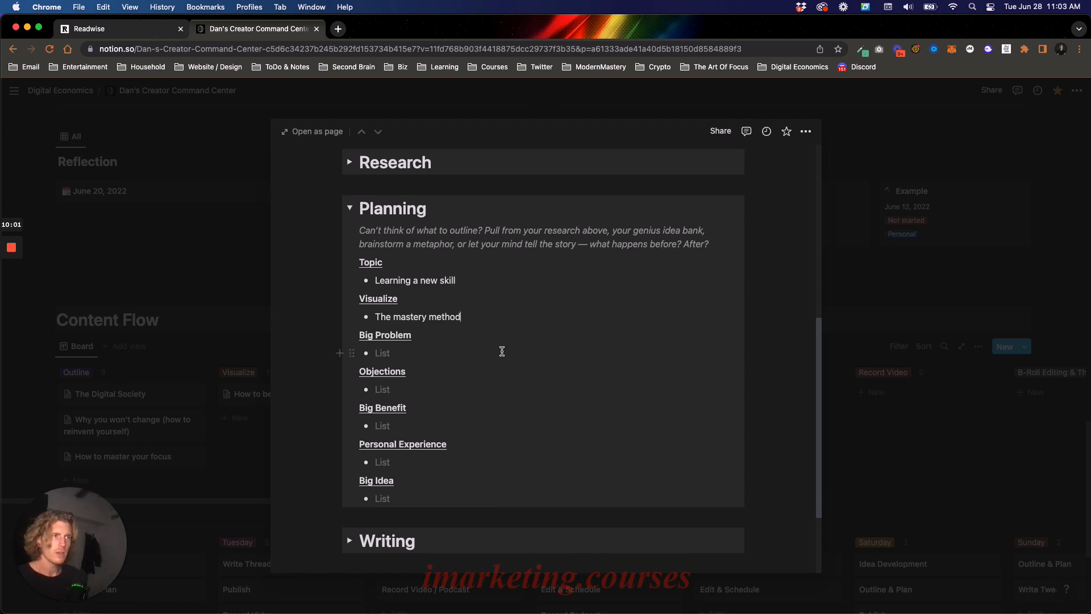
click(504, 345)
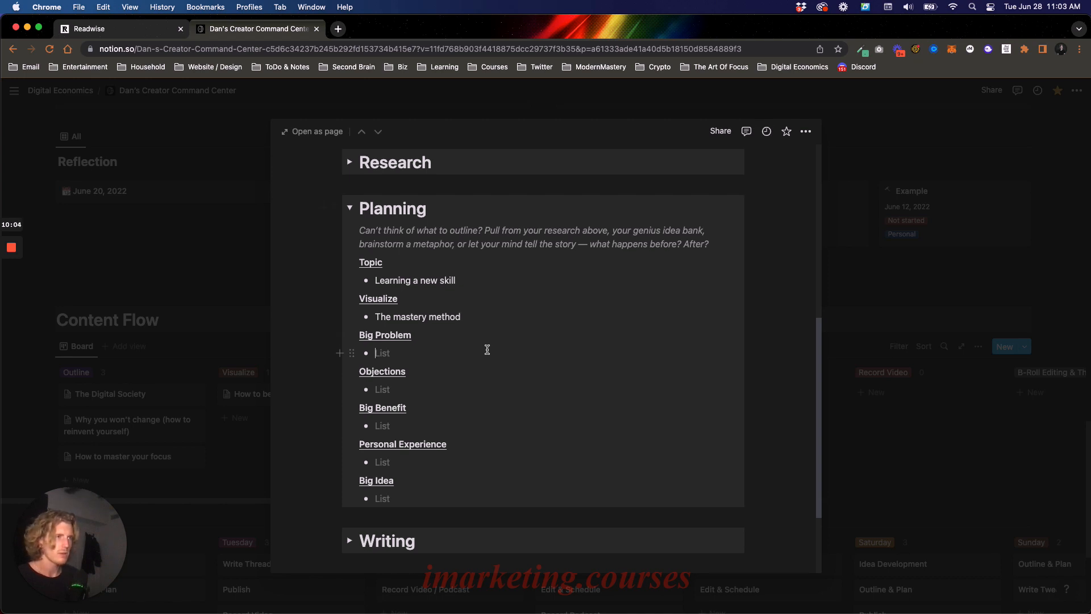
drag(376, 317, 472, 317)
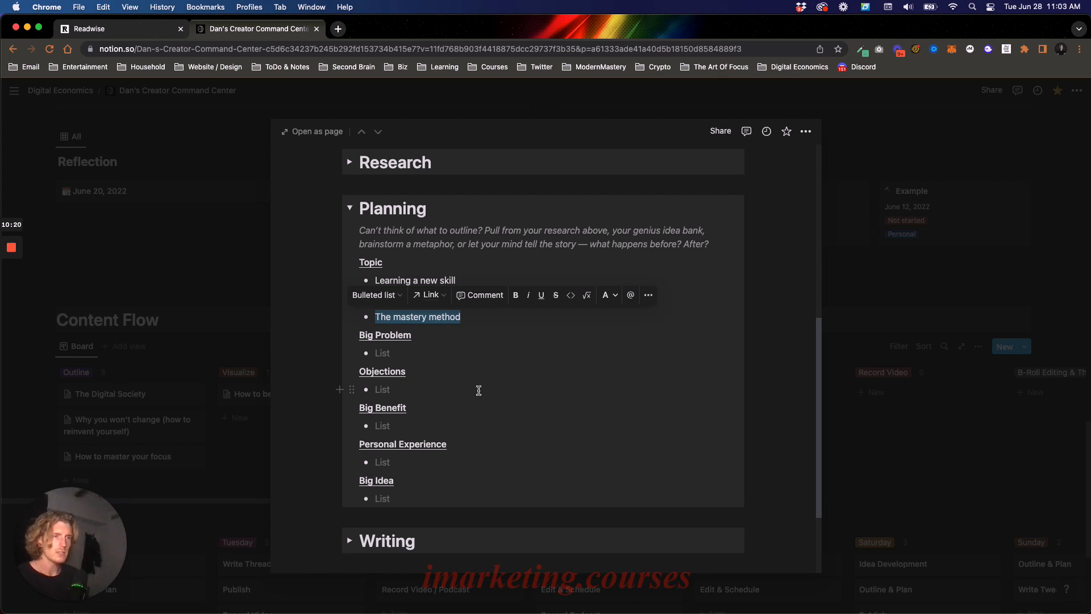
click(467, 343)
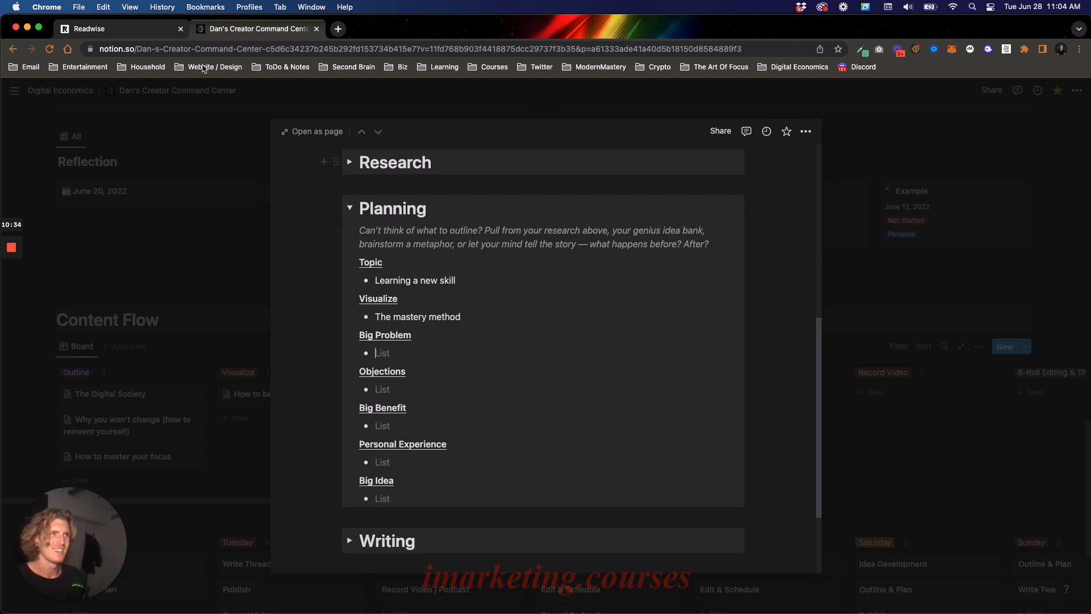
- In the Readwise tab, close the Mastery highlights and open the Creator Command Center page with the sidebar hidden
click(148, 35)
click(168, 232)
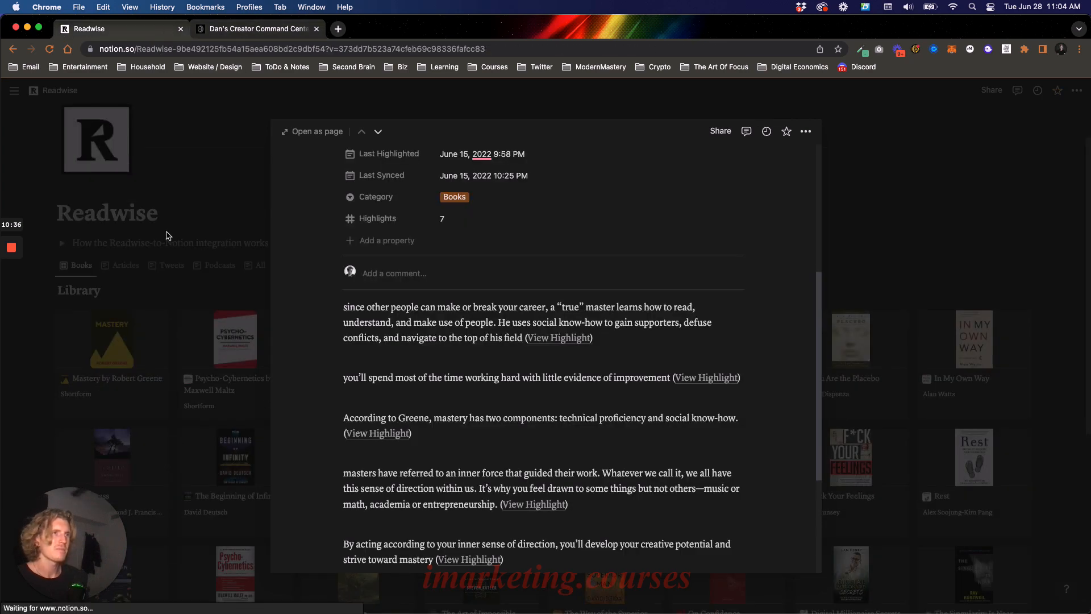
click(17, 93)
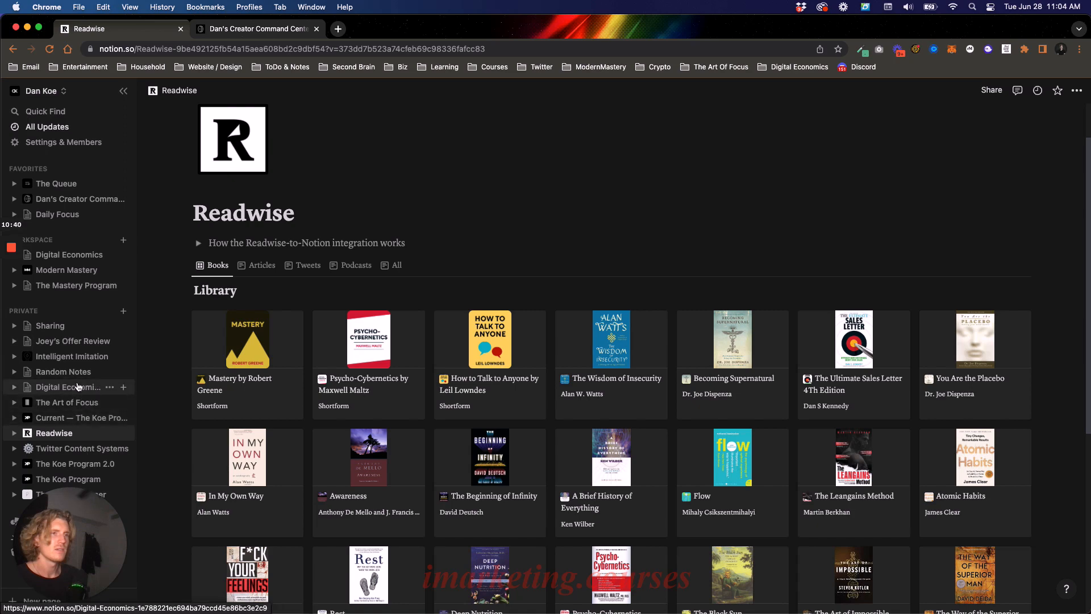
click(73, 203)
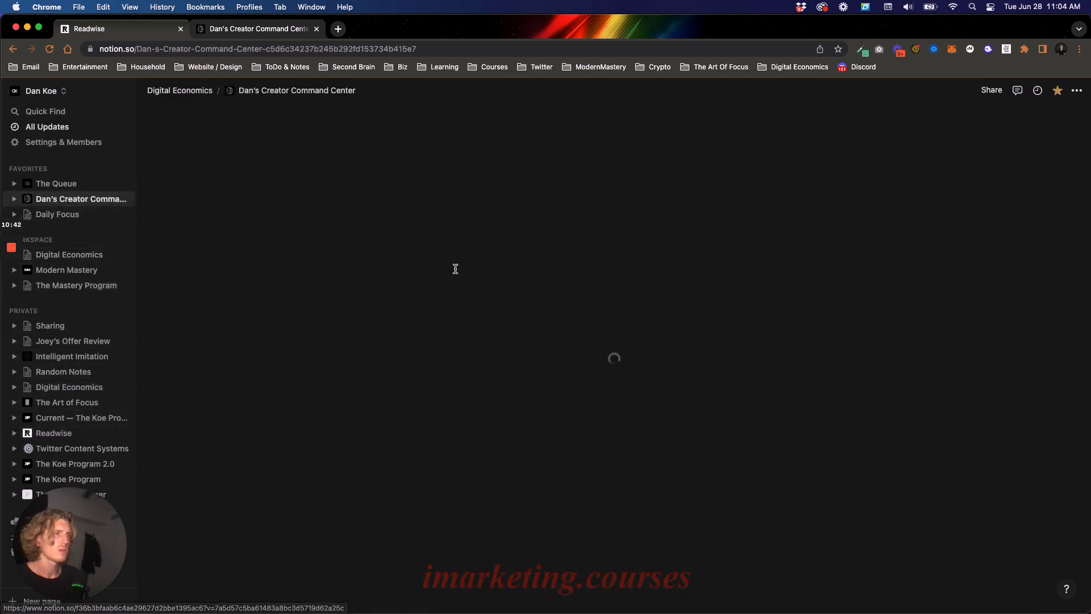
click(125, 93)
- Open The Mind page in the Creative Clarity gallery and expand the discovery about starting from zero experience
scroll(312, 246, down, 4)
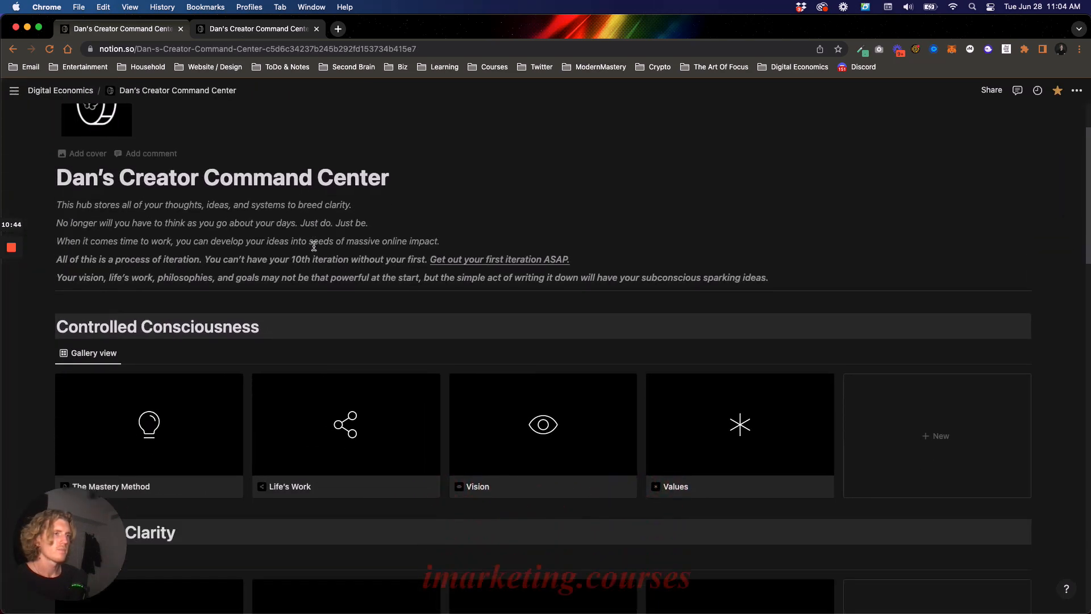
scroll(367, 335, down, 2)
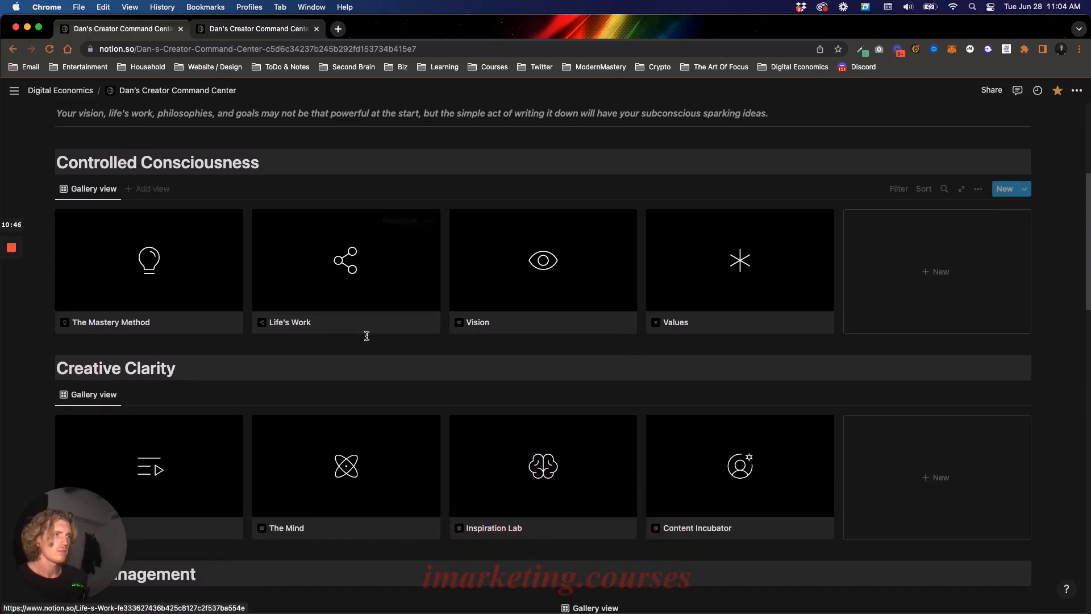
scroll(300, 279, down, 2)
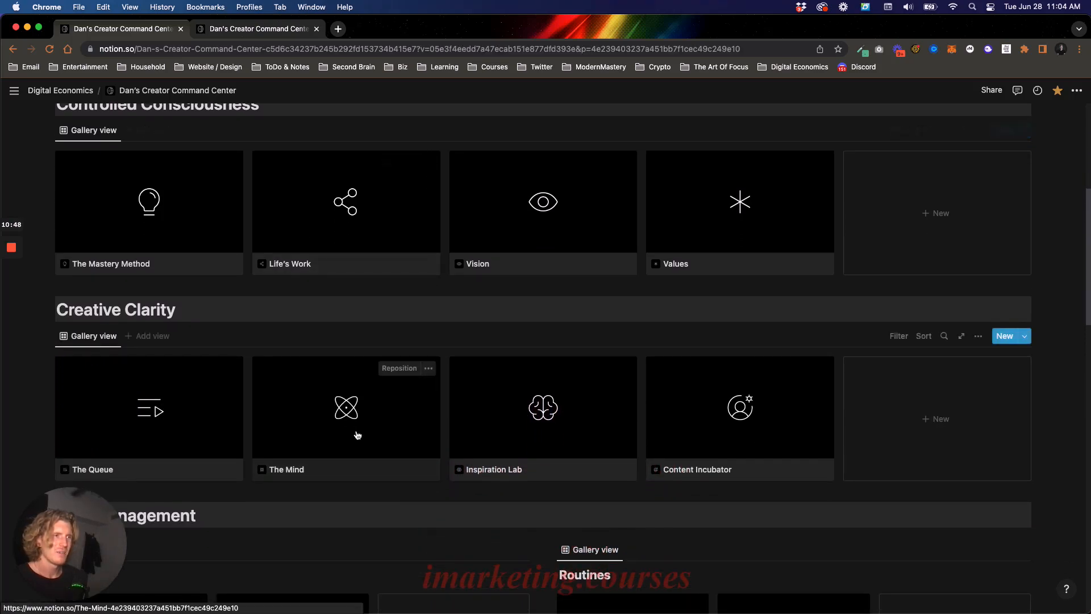
click(358, 434)
scroll(541, 272, down, 4)
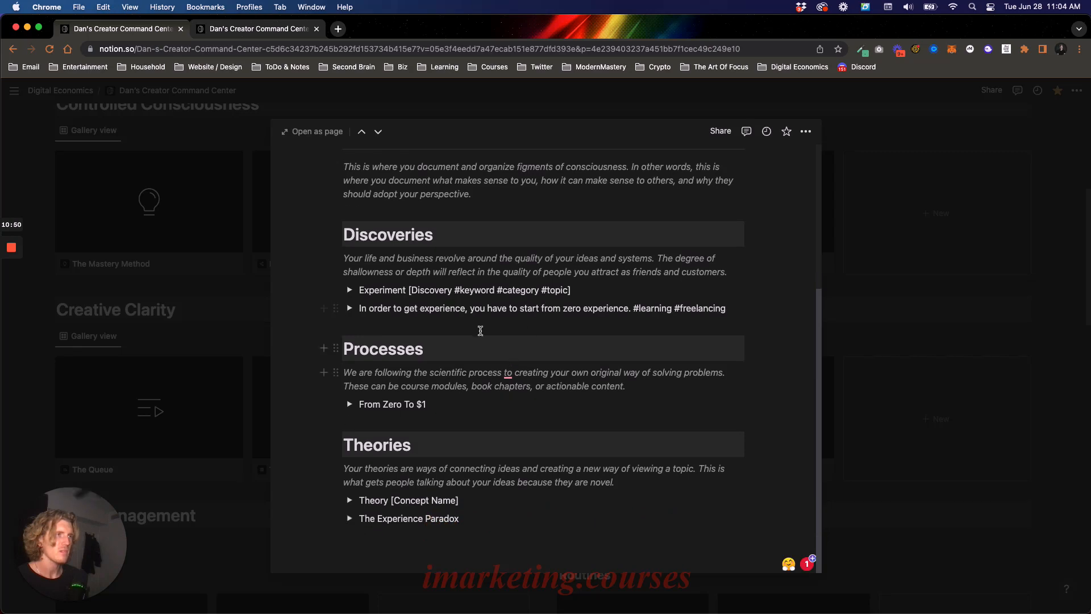
drag(423, 308, 625, 311)
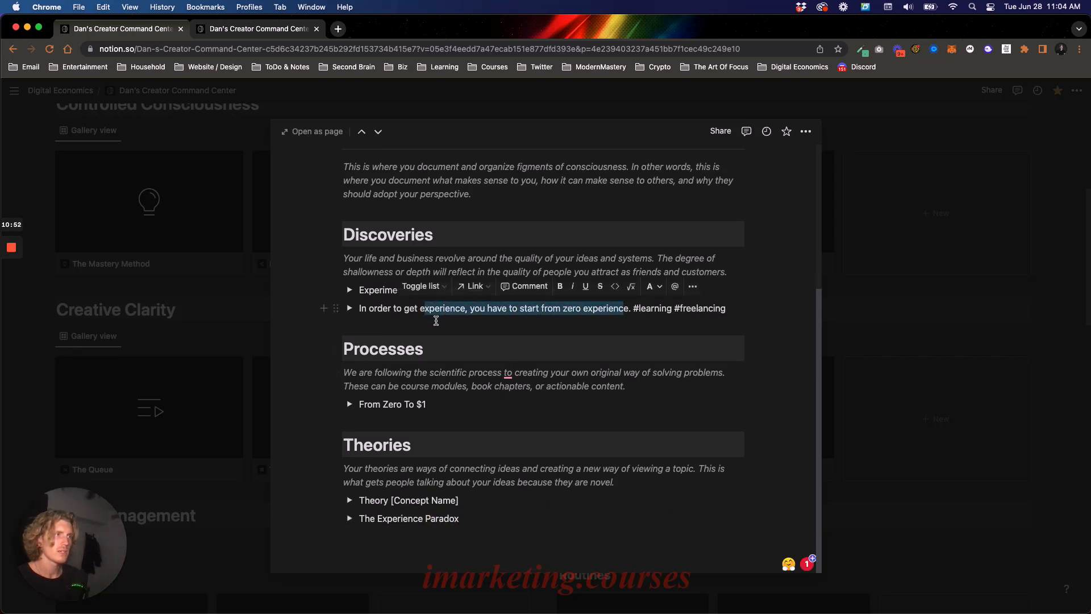
click(350, 310)
scroll(454, 341, down, 9)
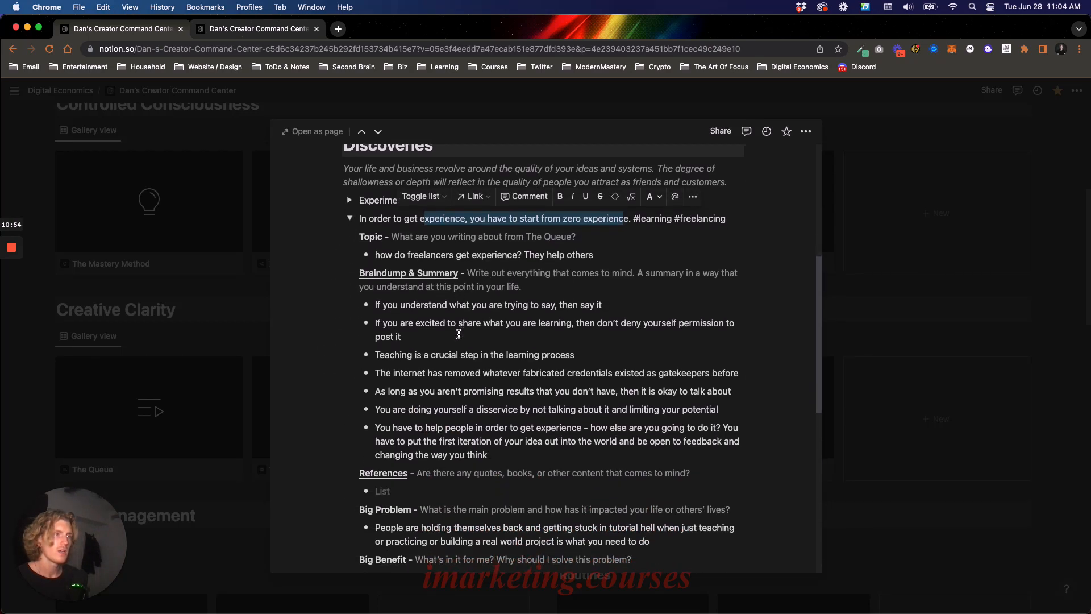
- Copy the discovery's Big Problem statement about tutorial hell into the Big Problem bullet of the content page's Planning section
triple_click(469, 374)
key(super+c)
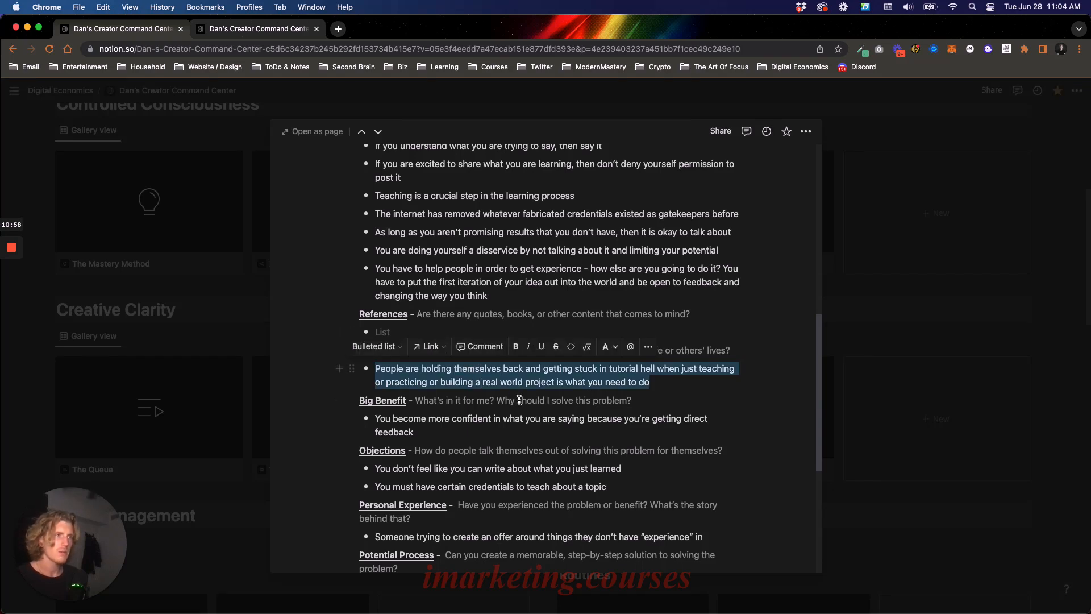
click(236, 34)
key(super+v)
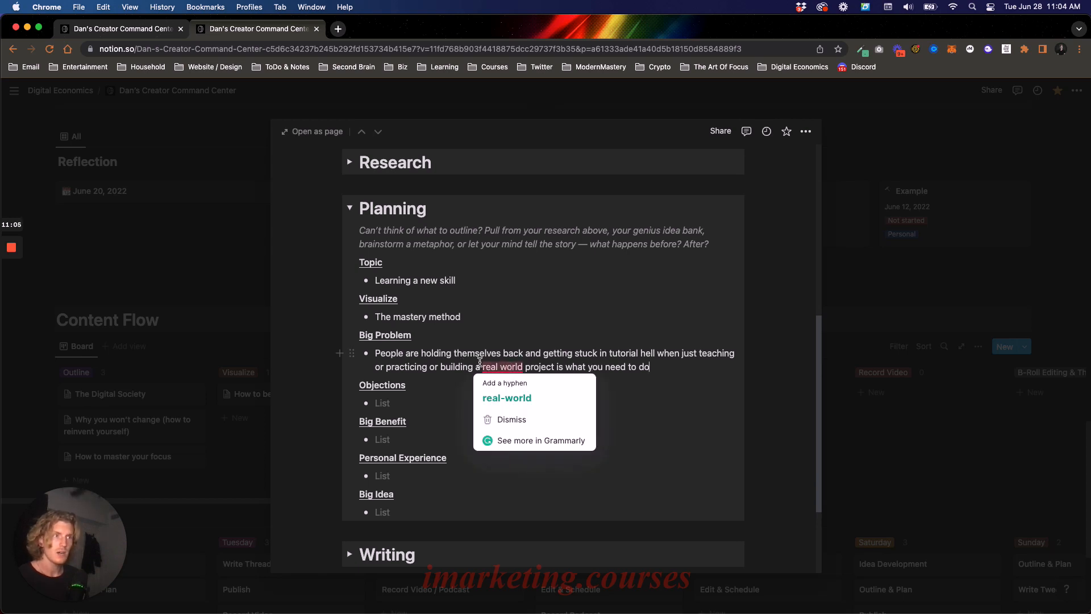
- Consult the Objections listed in the zero-experience discovery, then return to the empty Objections bullet in the Planning section
click(460, 398)
click(87, 30)
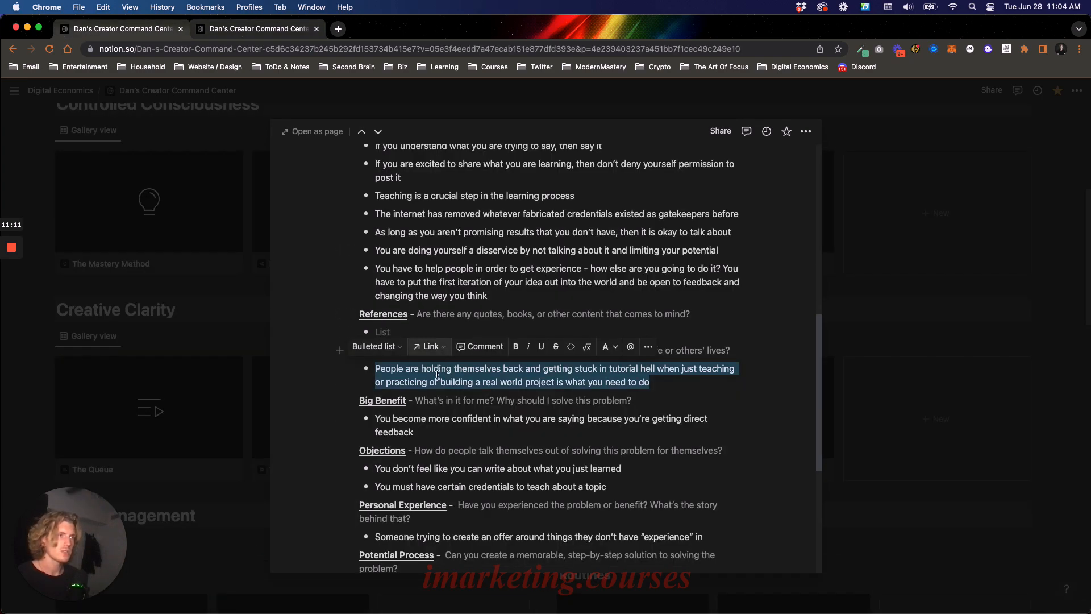
scroll(437, 374, down, 2)
drag(419, 433, 613, 440)
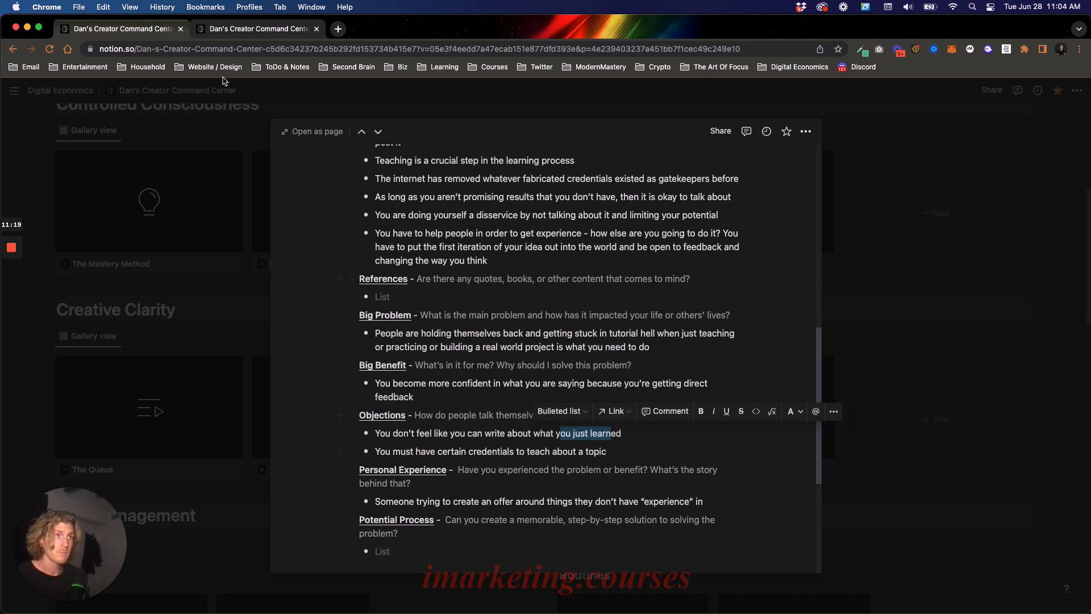
click(226, 31)
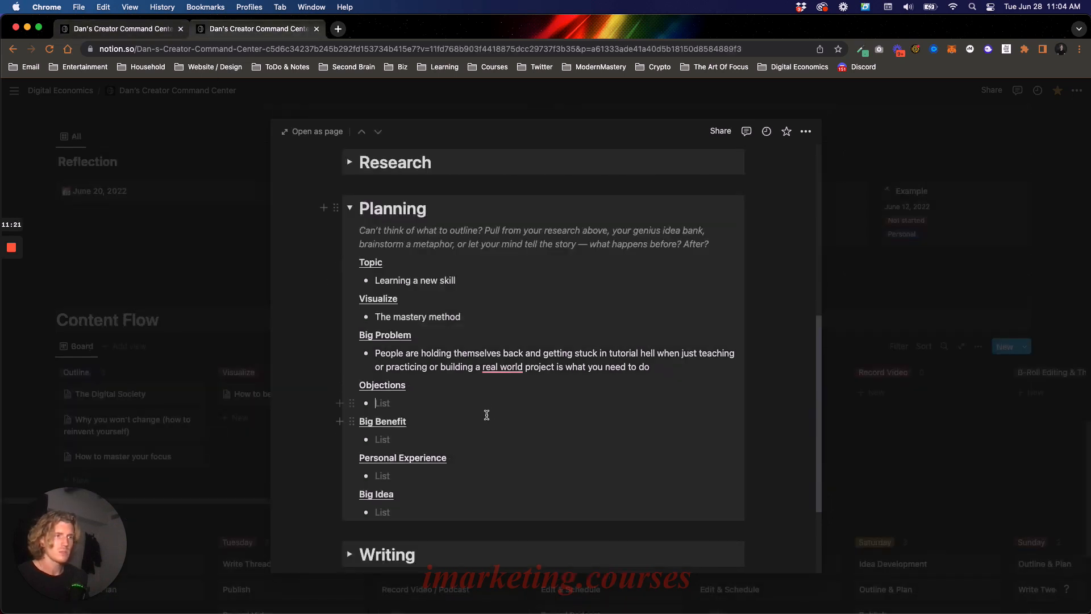
click(465, 399)
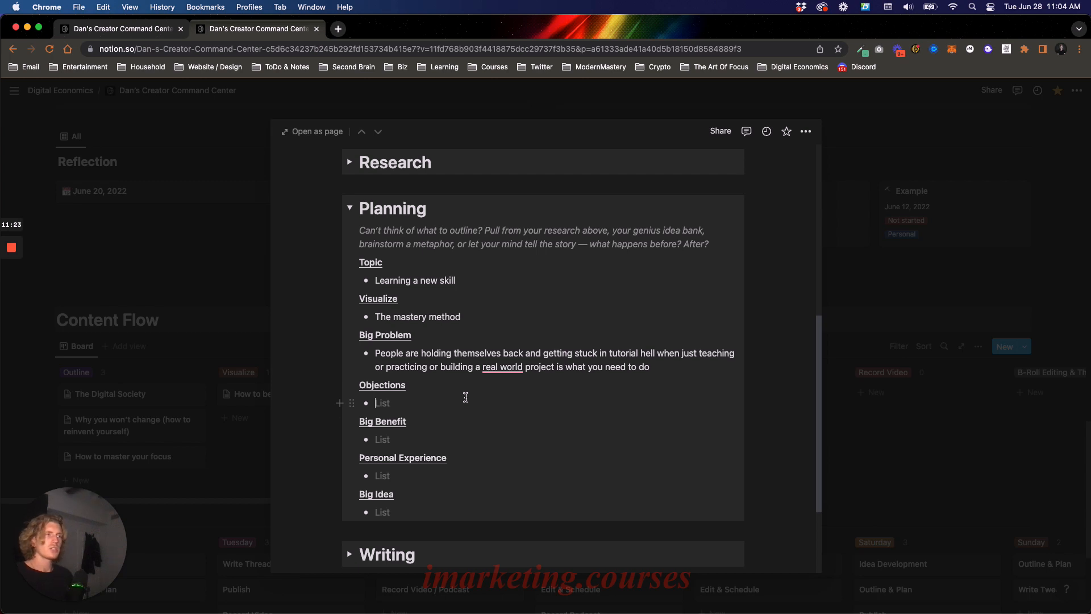
- Fill in the Personal Experience bullet of the Planning section with "Motorcycle"
scroll(468, 398, up, 1)
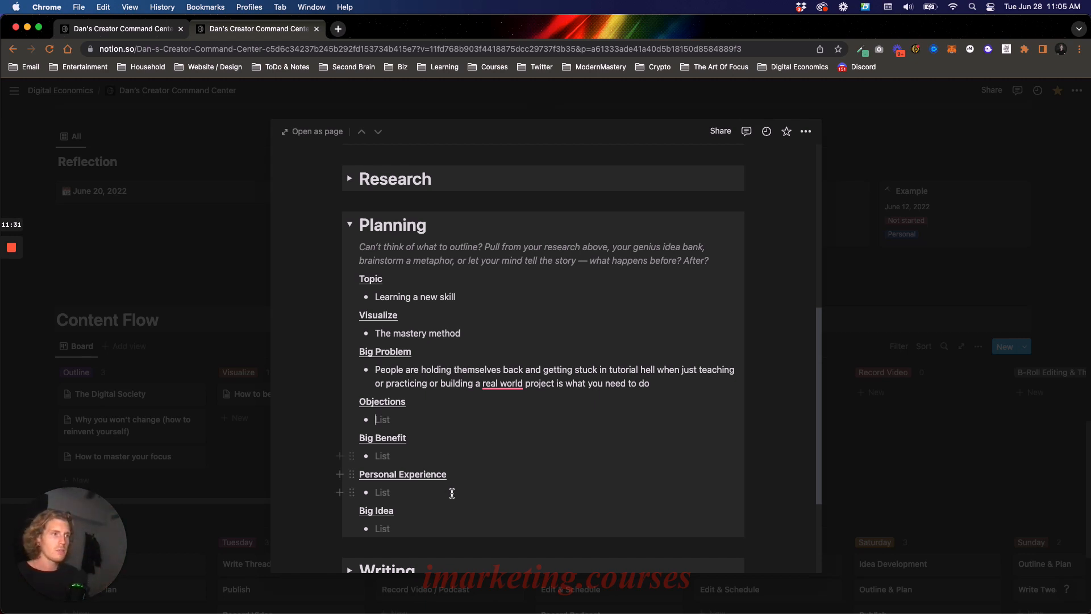
click(455, 491)
text(Motor)
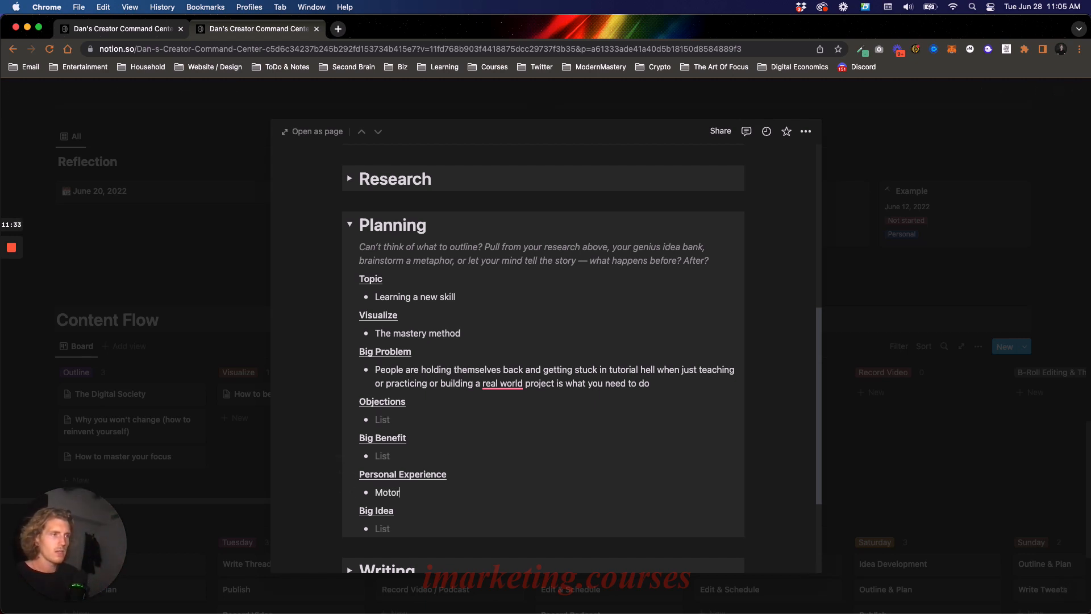
text(cycle)
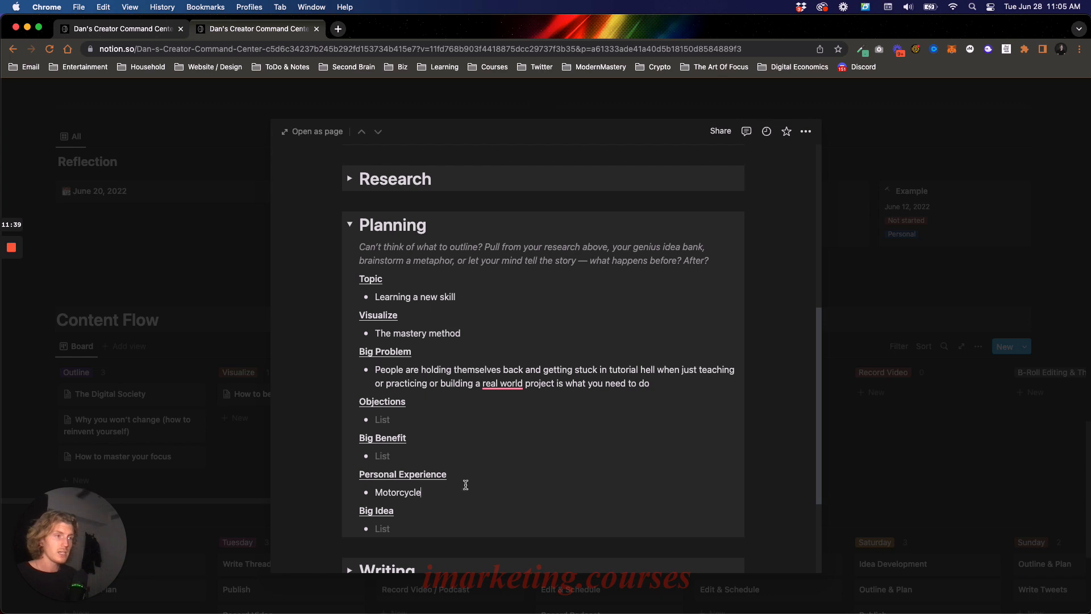
- Fill in the Big Idea bullet with "You don't need to spend 10,000 hours learning to become the top 1%"
click(415, 528)
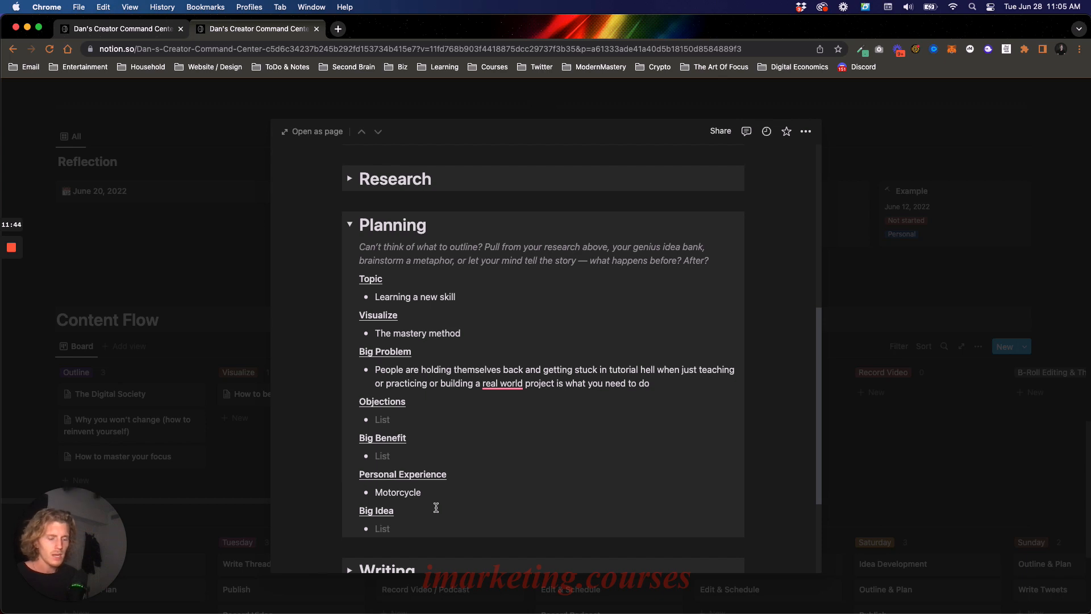
text(You)
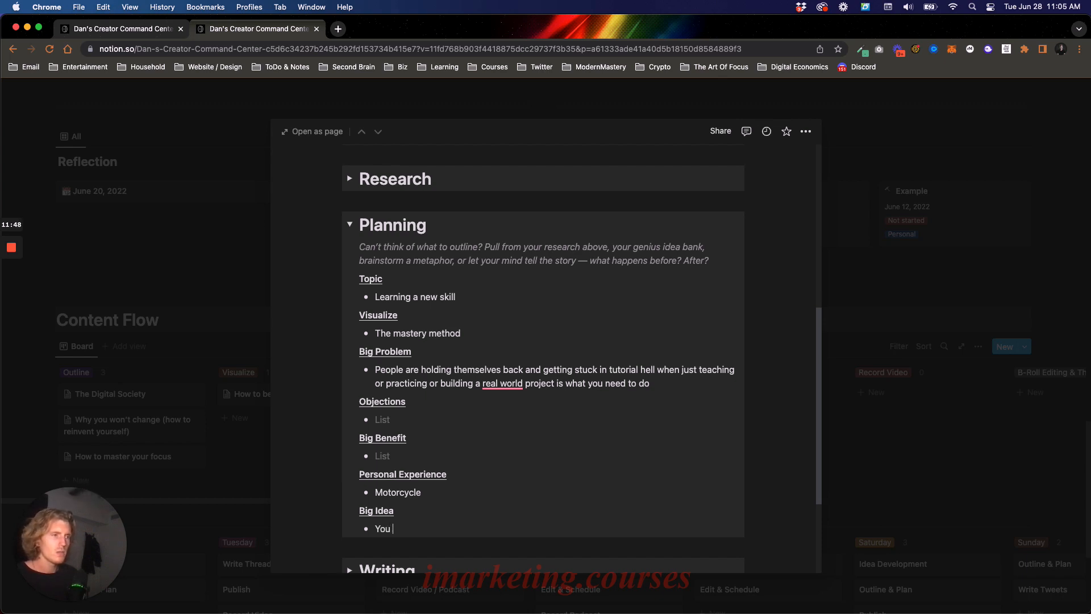
text( don't need to spend 10,000 hours)
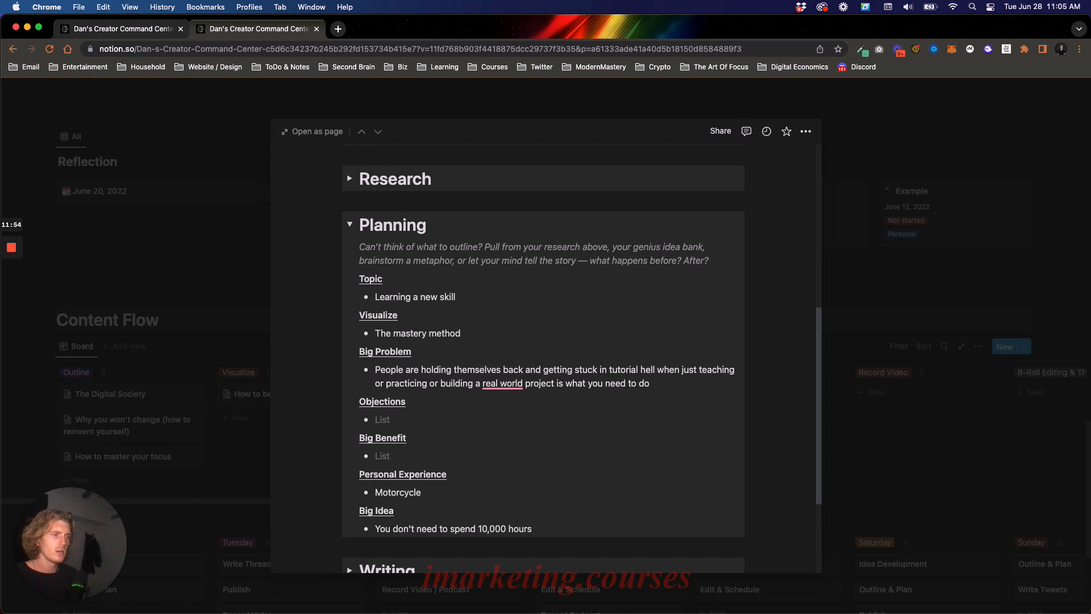
text( learning)
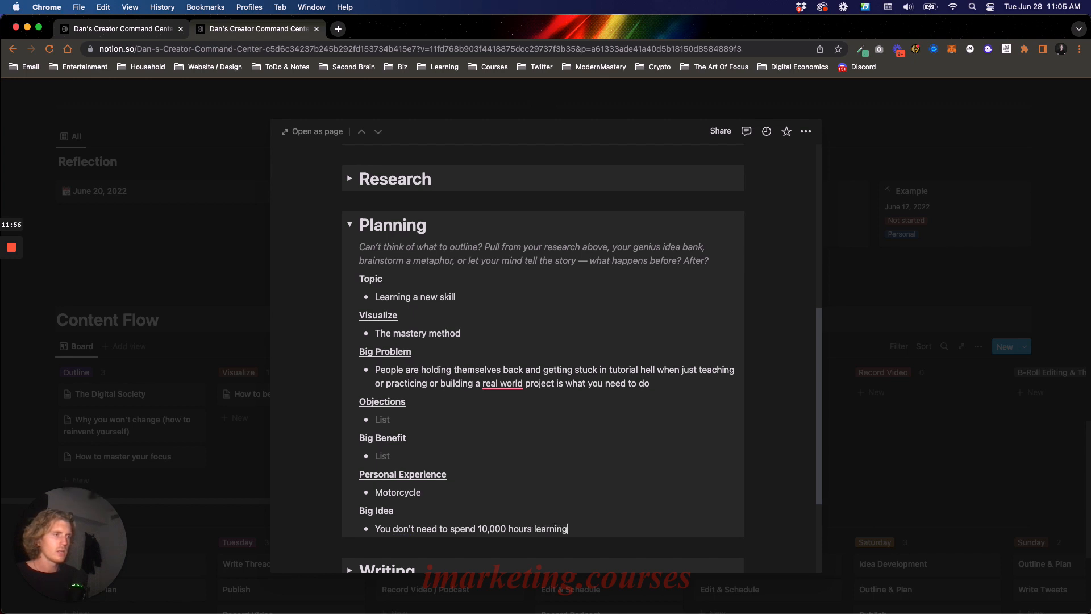
text( to become the top 1%)
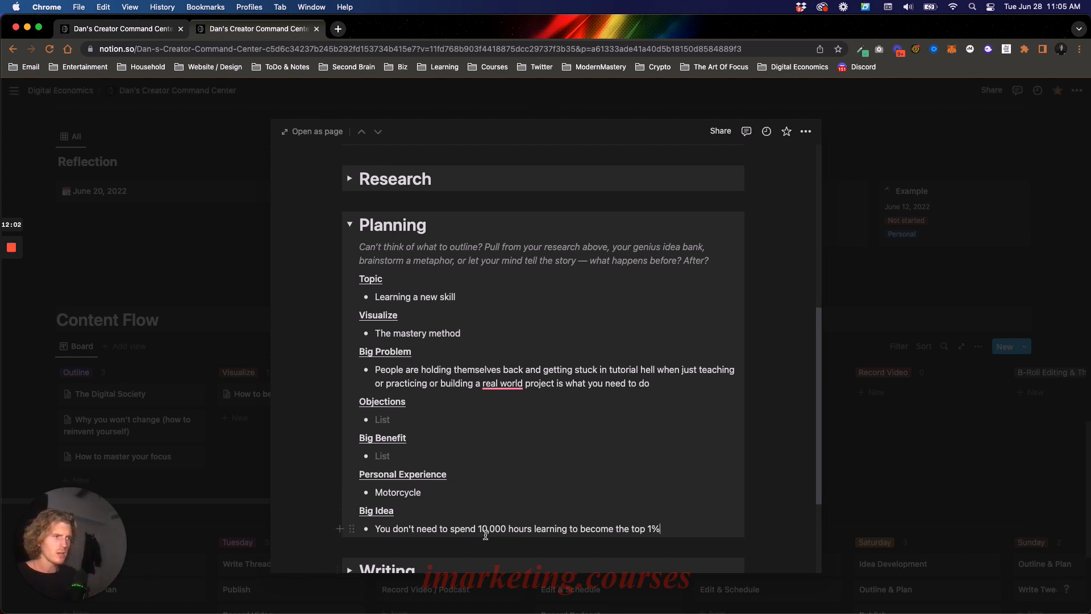
- Review the wording of the Big Idea bullet, from "10,000 hours" to the end of the sentence
drag(478, 528, 531, 528)
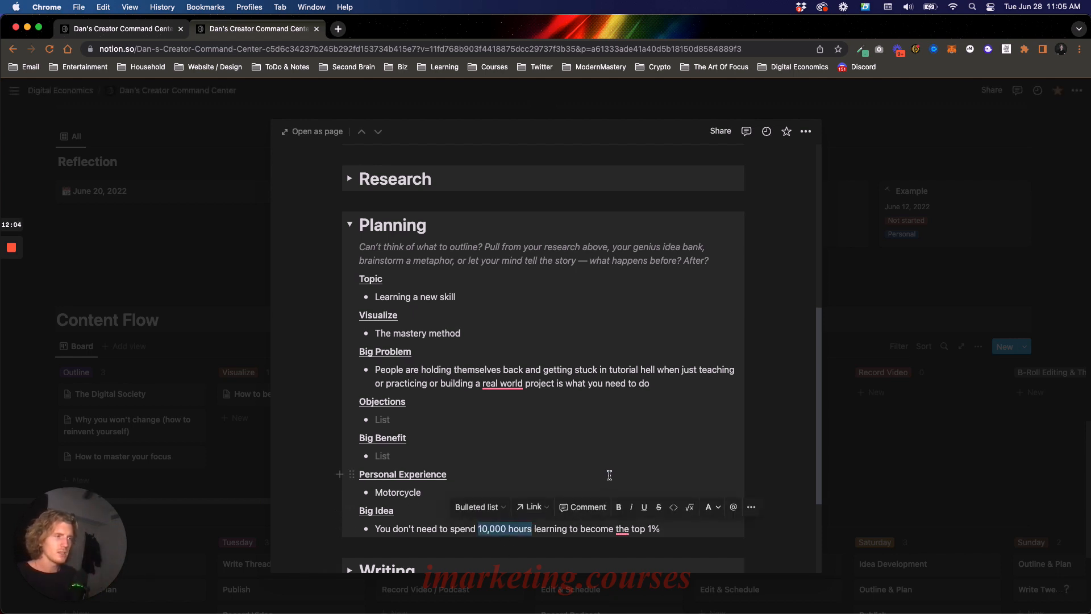
click(437, 528)
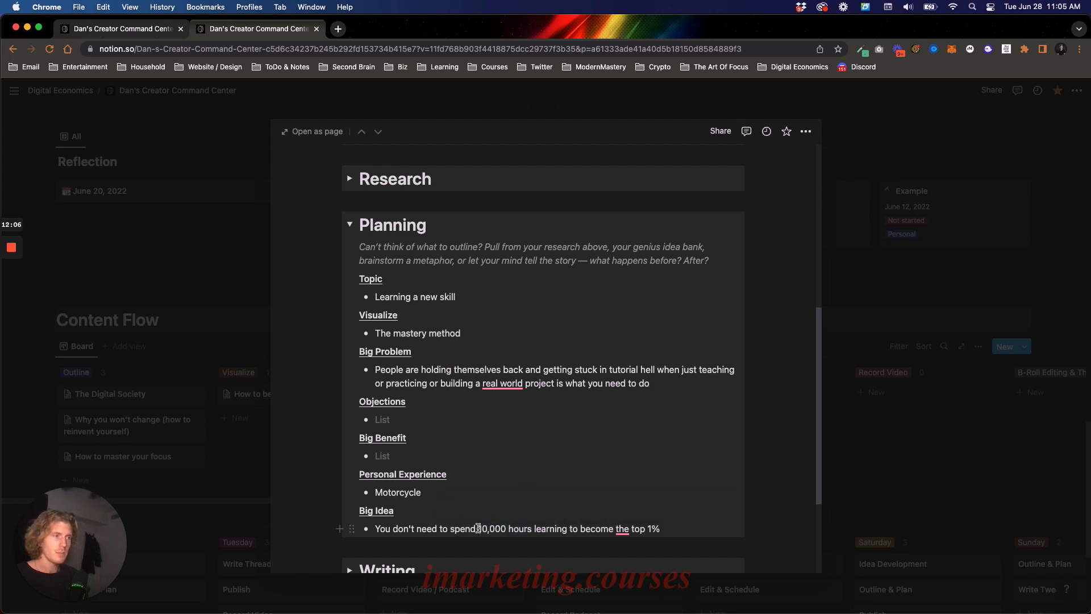
drag(478, 529, 652, 515)
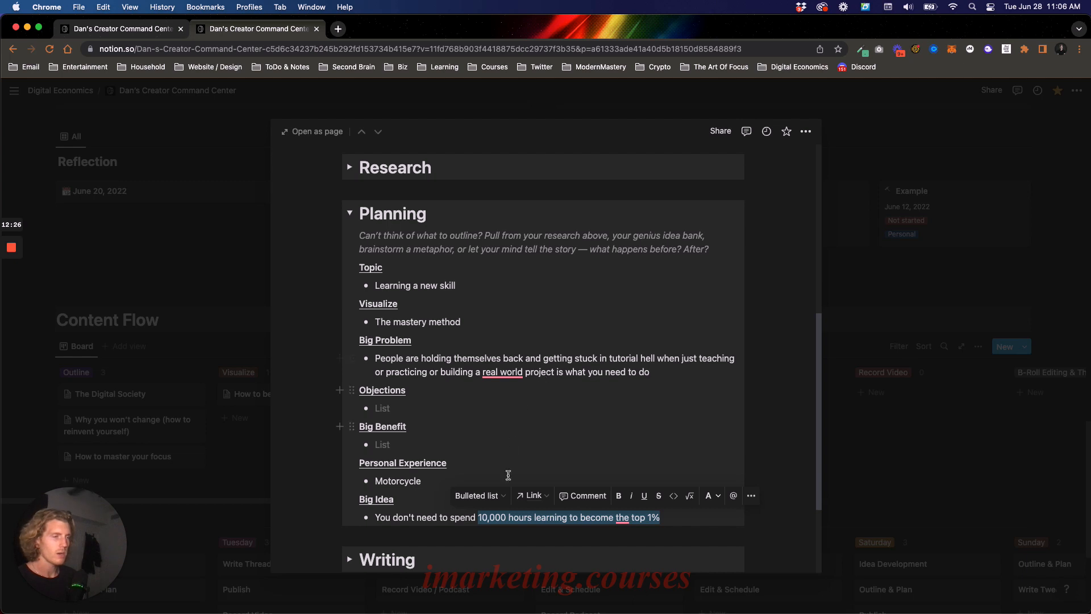
drag(480, 515, 687, 514)
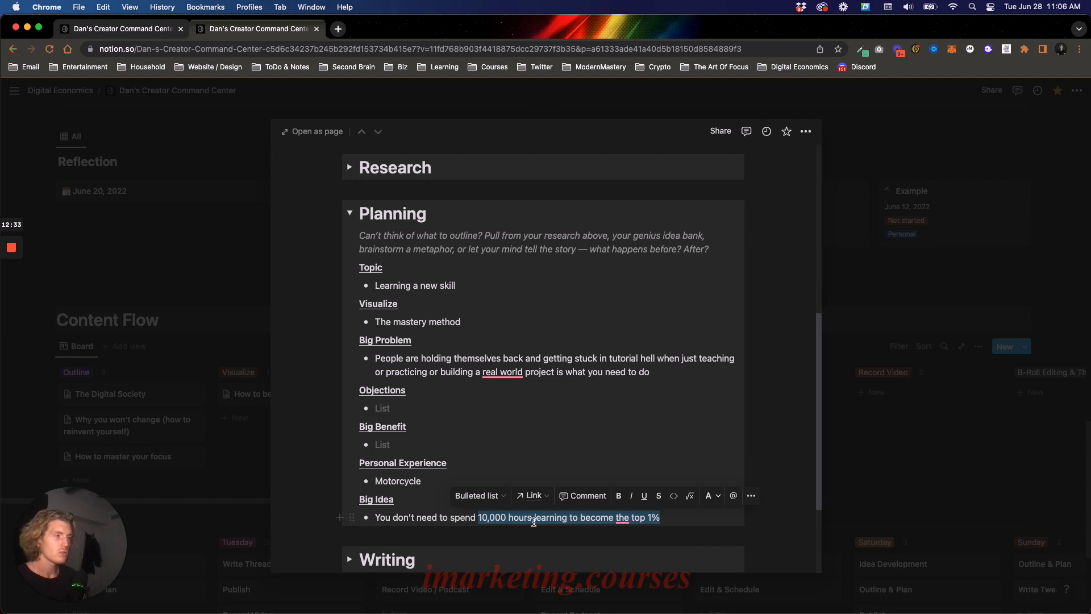
- Add a second Big Idea bullet reading "How to become the top 1% without spending 10,000 hour learning:"
click(460, 517)
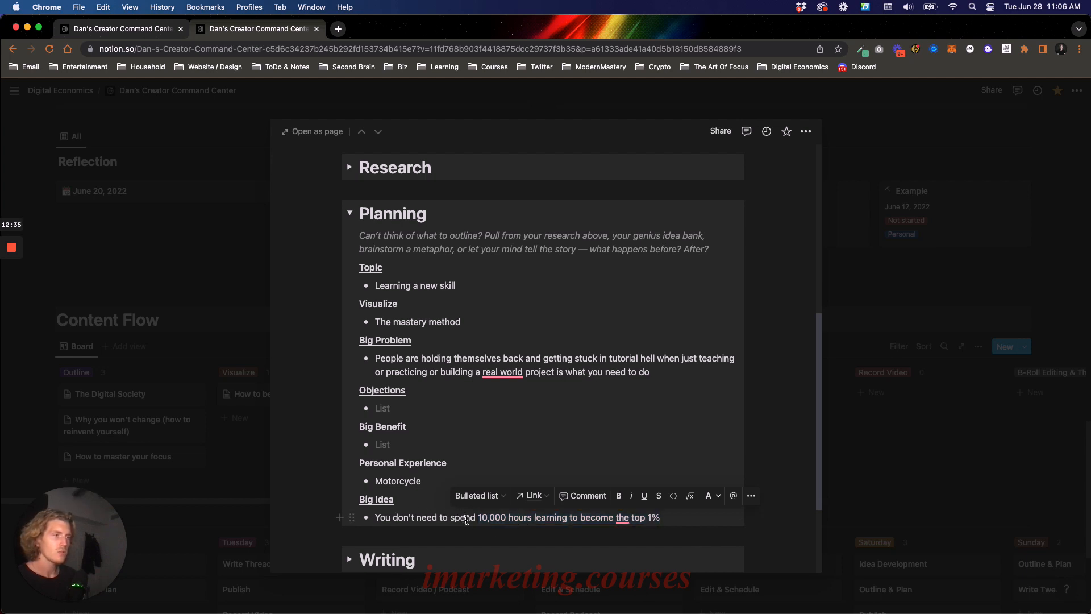
key(Return)
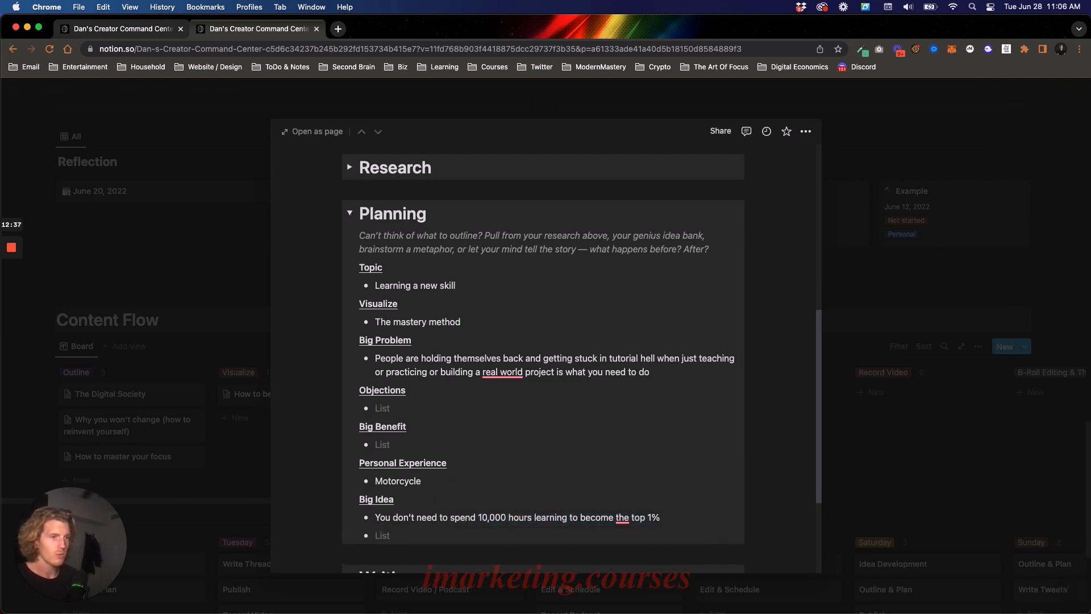
text(H)
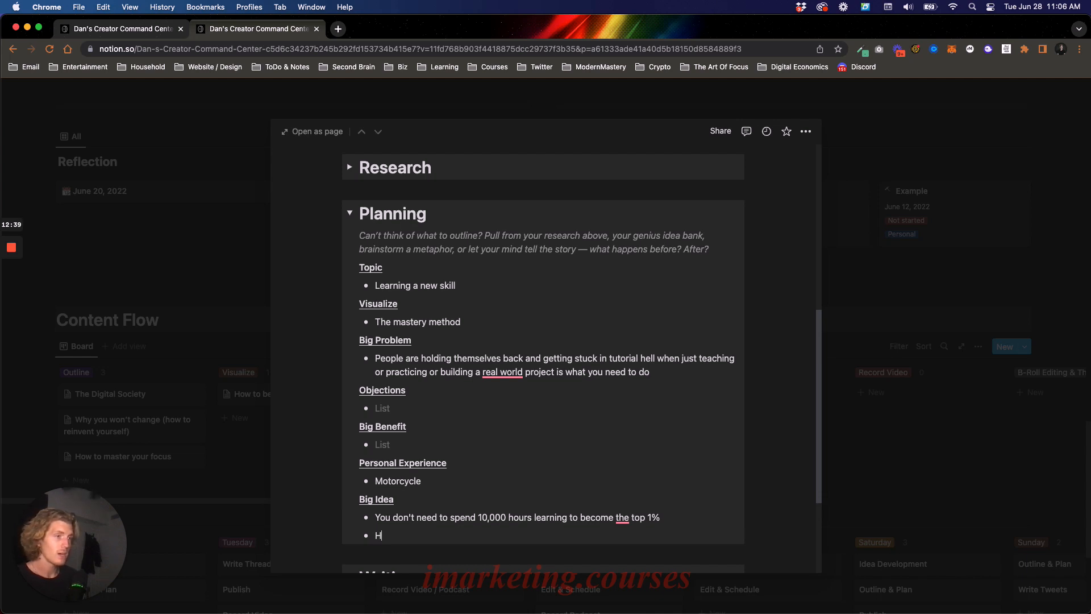
text(ow to become the top 1% with)
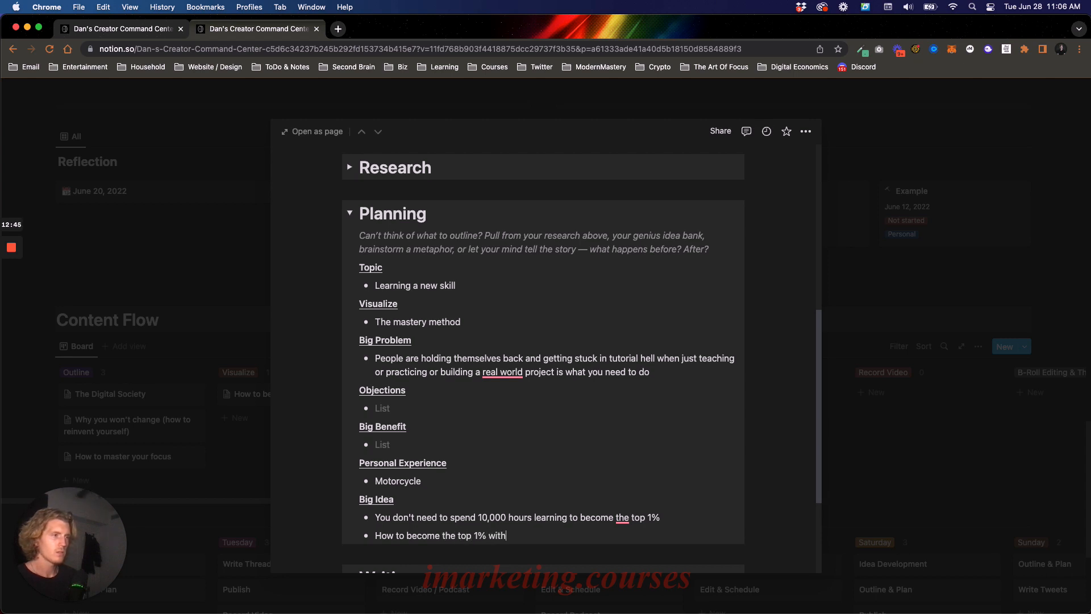
text(out spending 10,000 hour learning:)
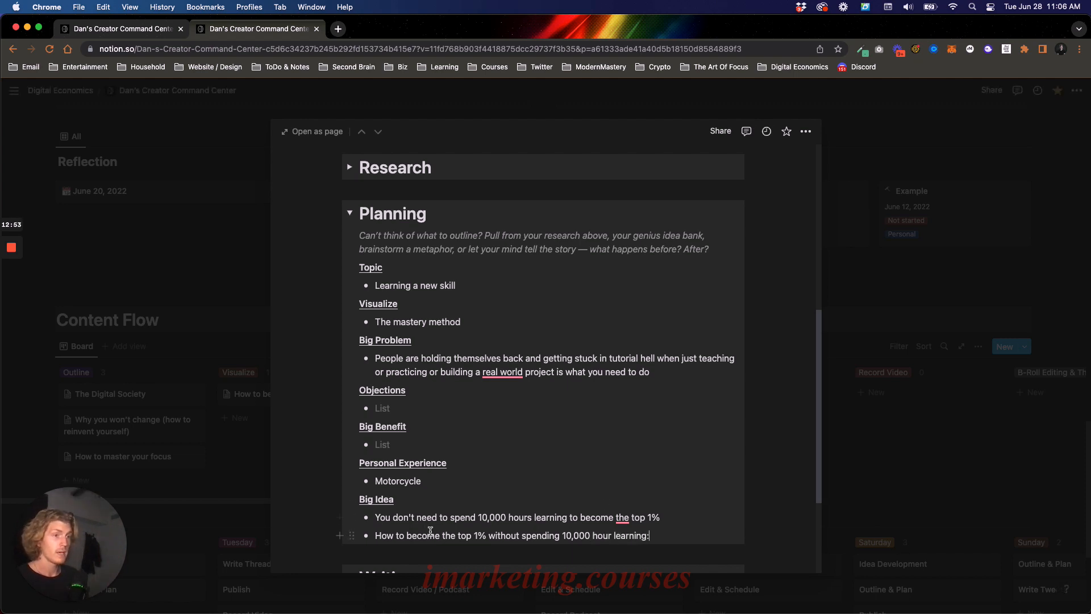
- Collapse the Planning section and expand the Writing section to show its Style of Post checklist
scroll(552, 502, up, 1)
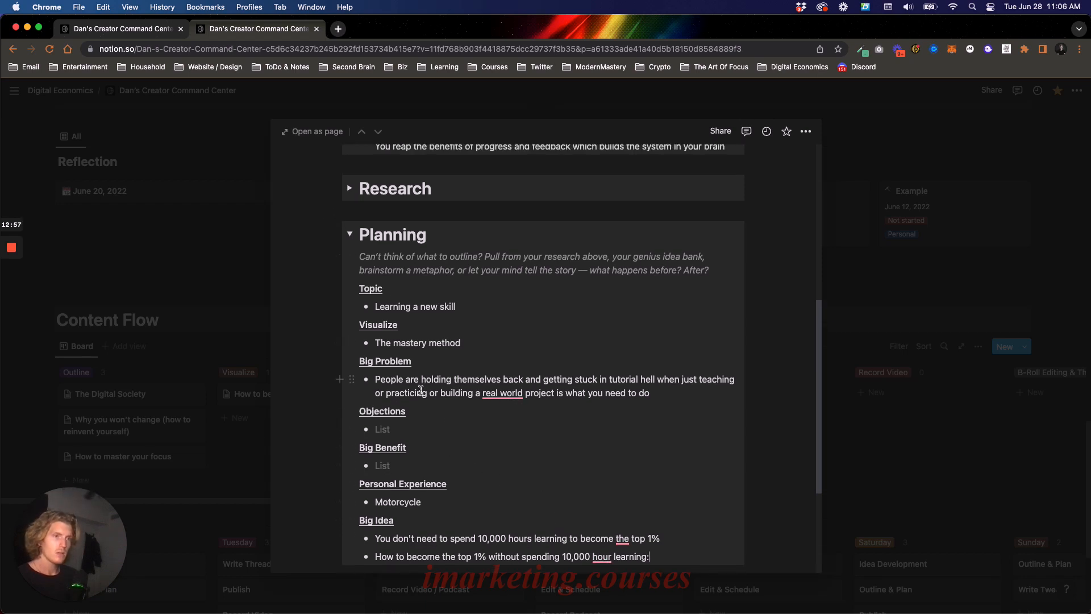
click(349, 234)
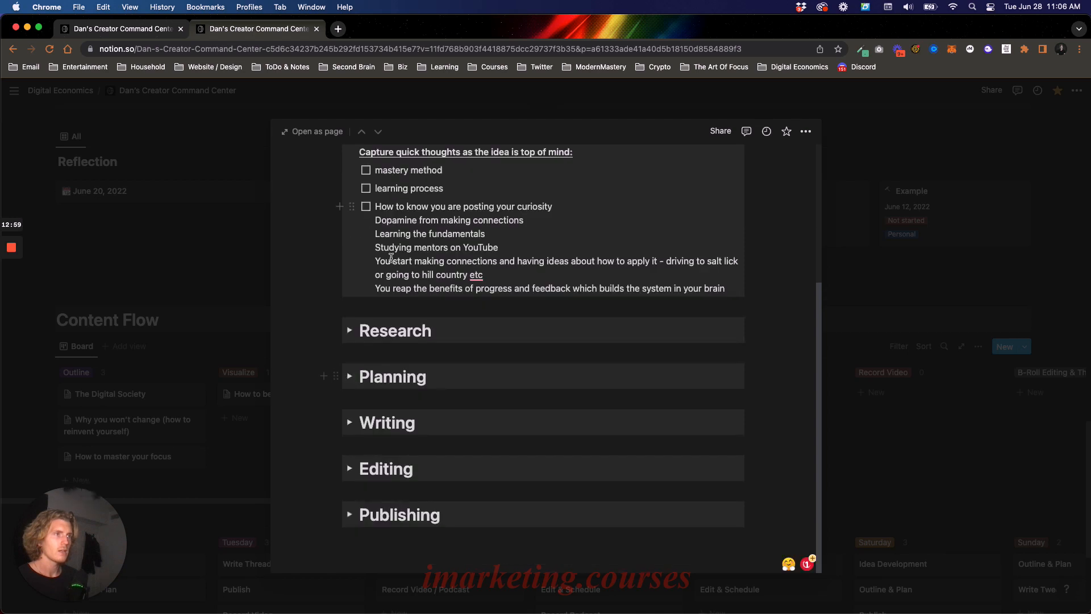
click(349, 423)
scroll(463, 390, down, 4)
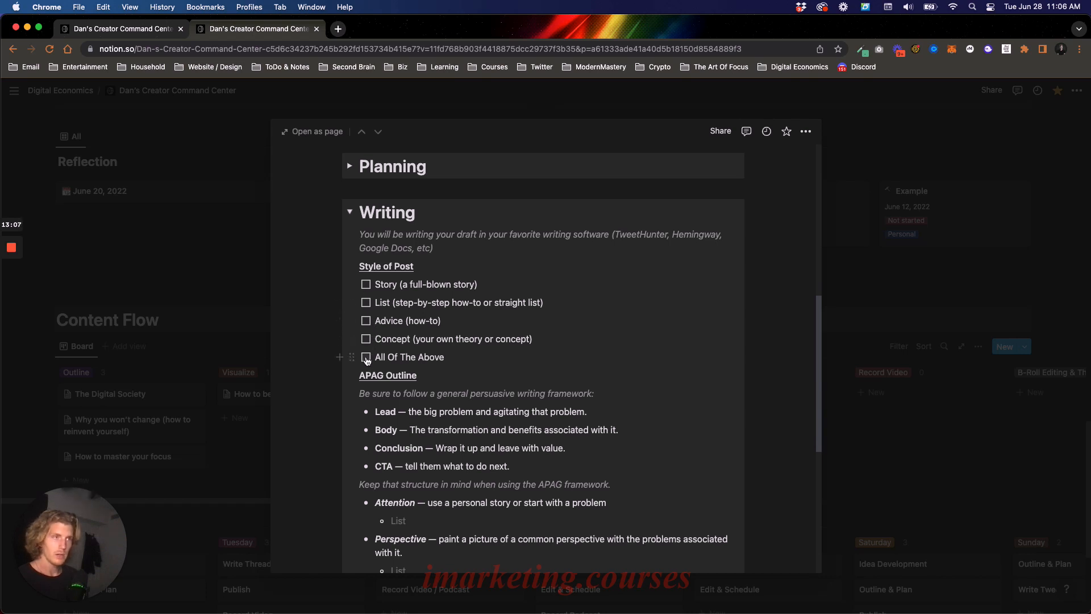
- Tick all five Style of Post options: Story, List, Advice, Concept and All Of The Above
click(366, 358)
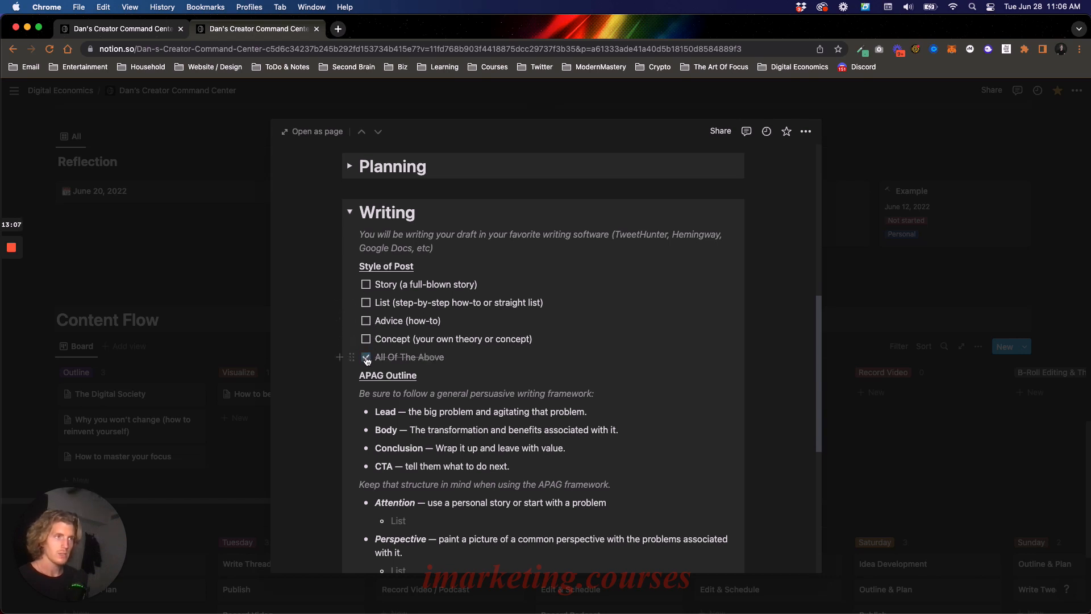
click(366, 285)
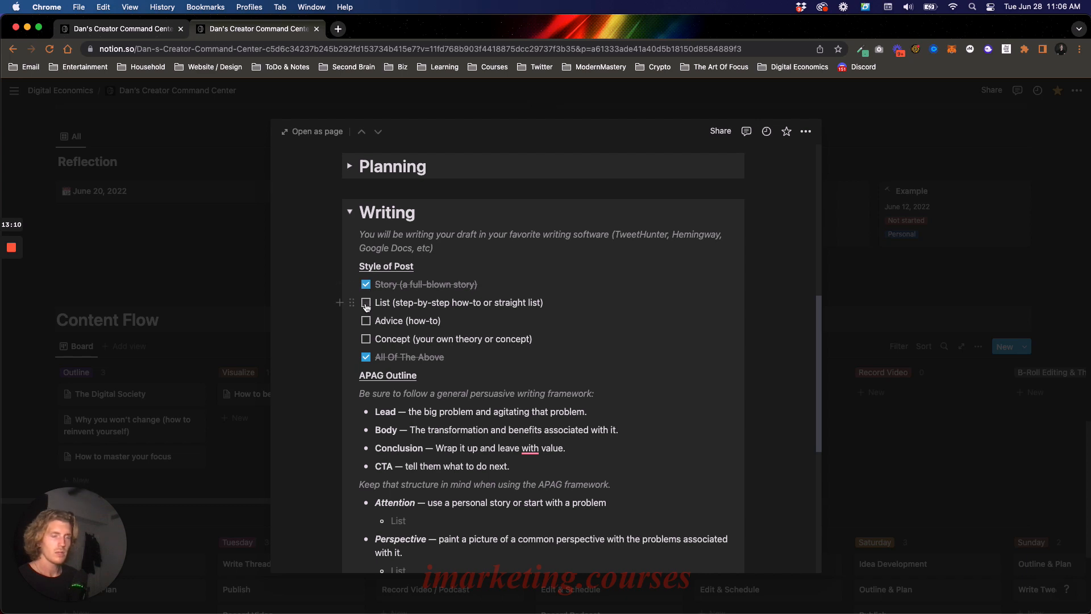
click(366, 304)
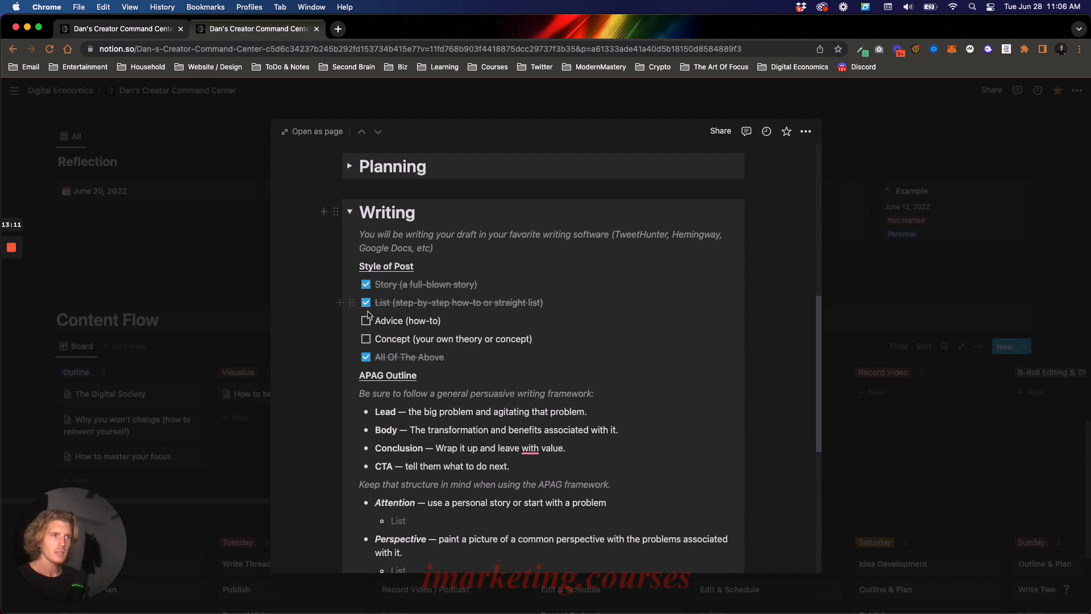
click(364, 340)
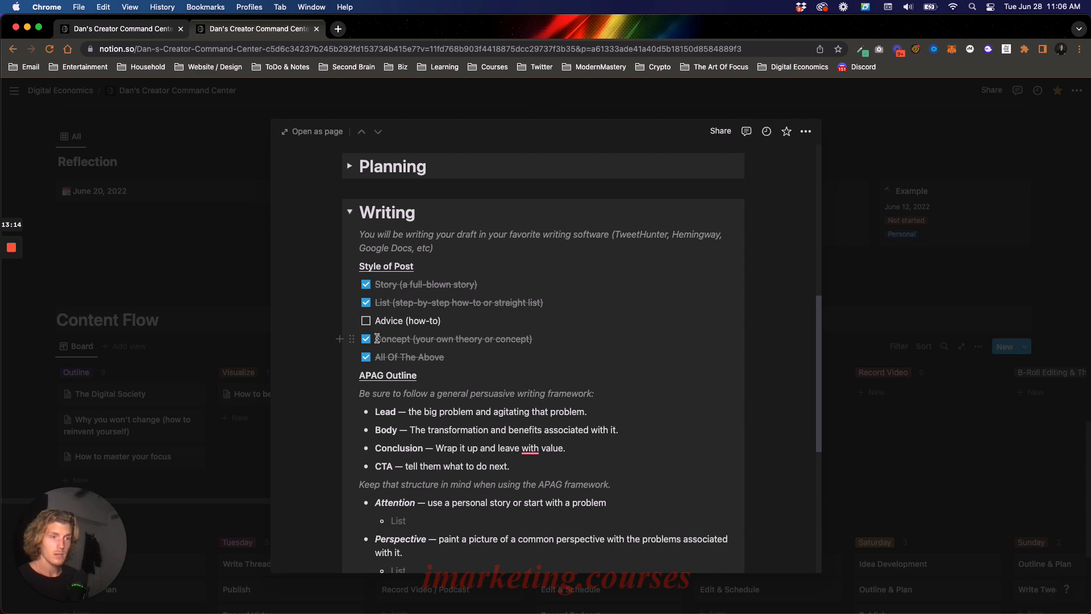
click(366, 321)
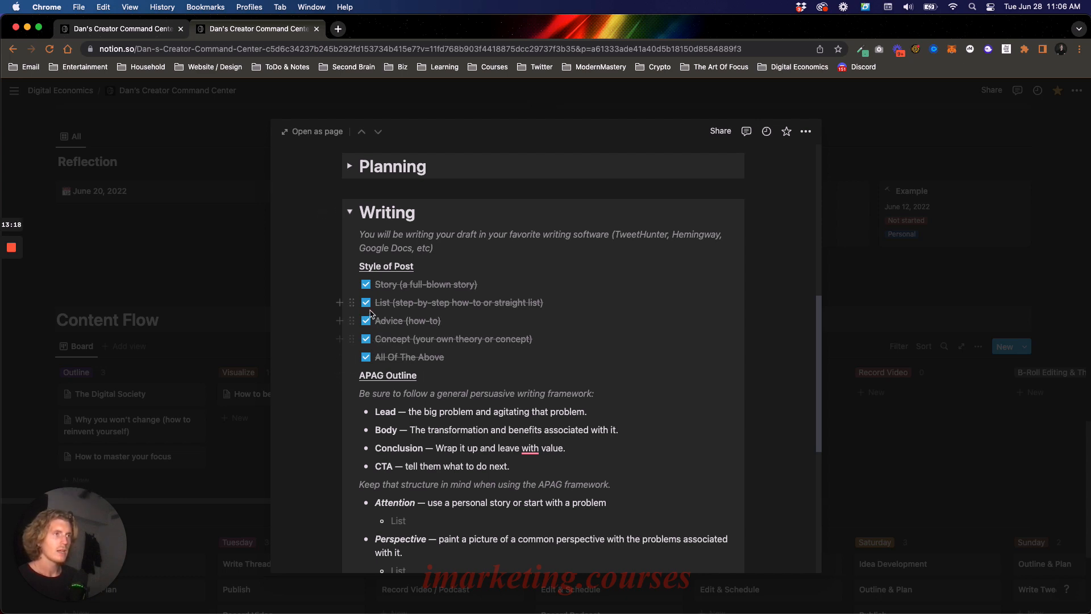
click(366, 303)
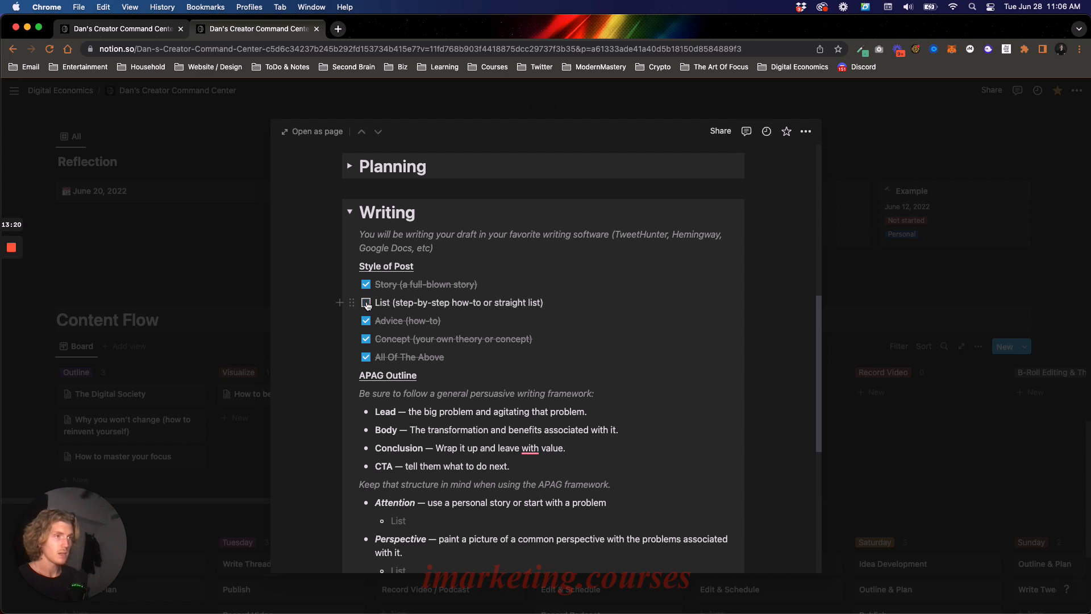
click(366, 303)
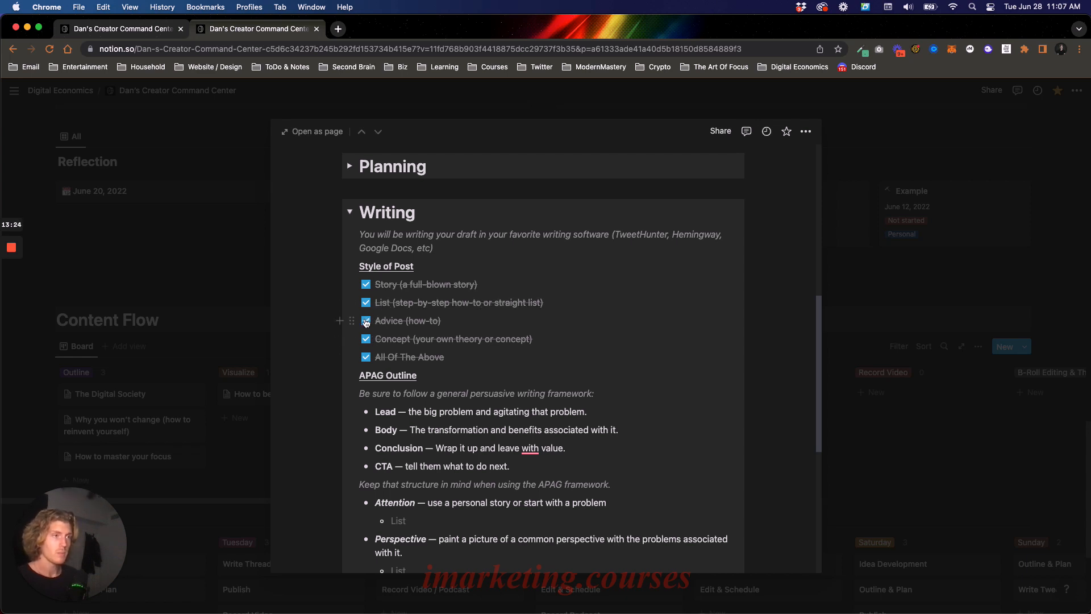
- Open the empty bullet under Attention in the APAG Outline for editing
scroll(409, 309, down, 5)
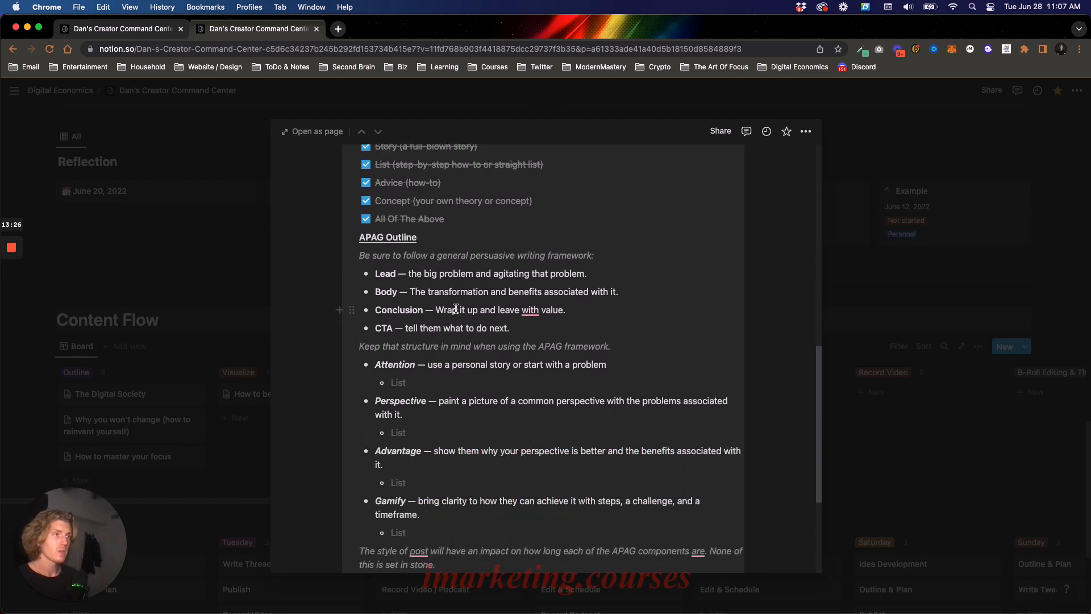
scroll(456, 309, down, 1)
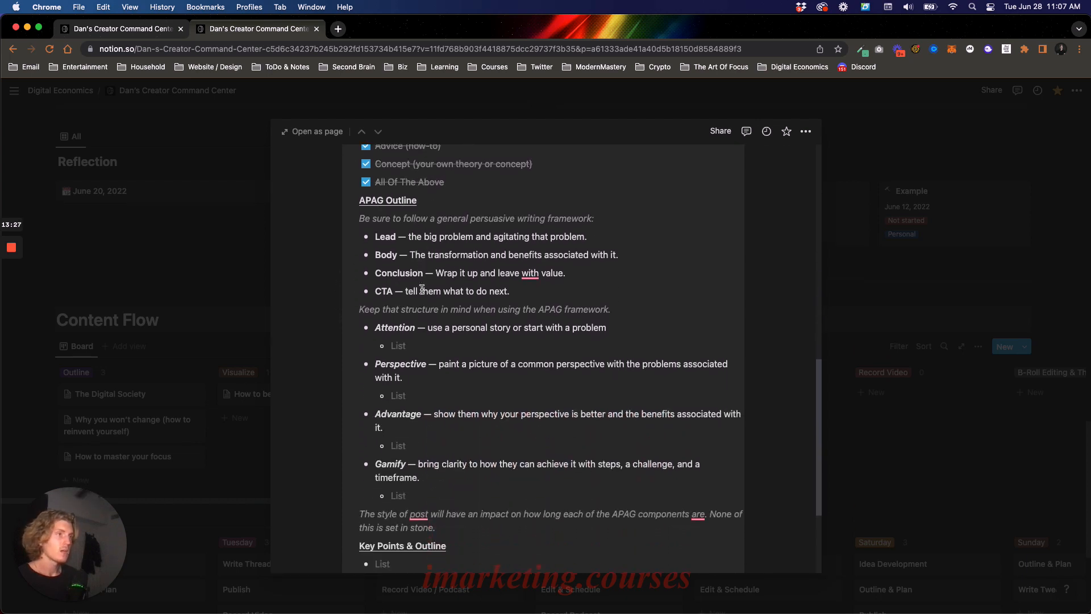
click(479, 342)
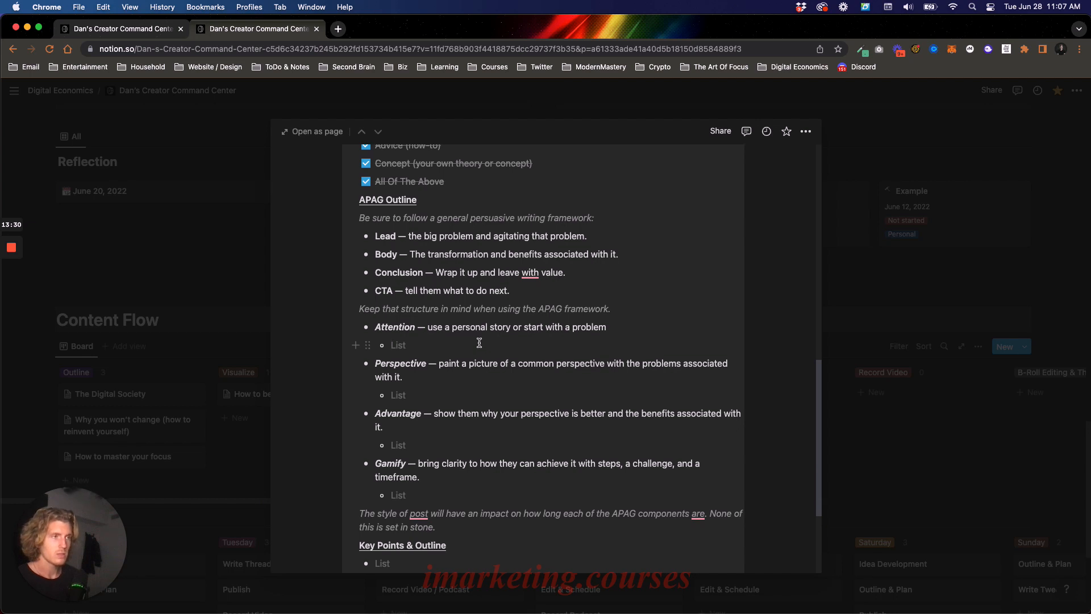
text(10,000)
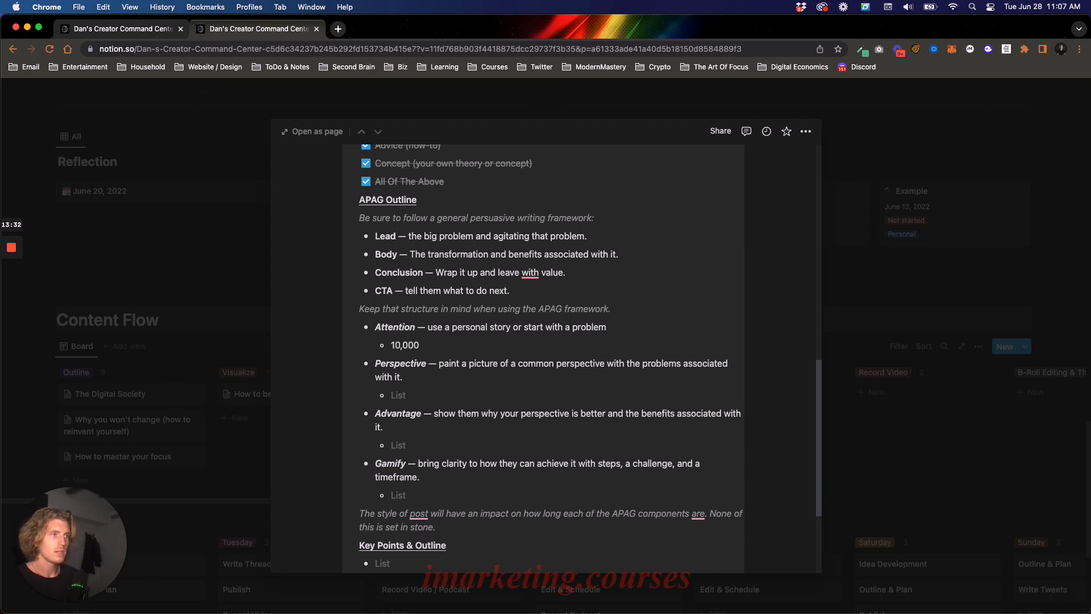
text( hours)
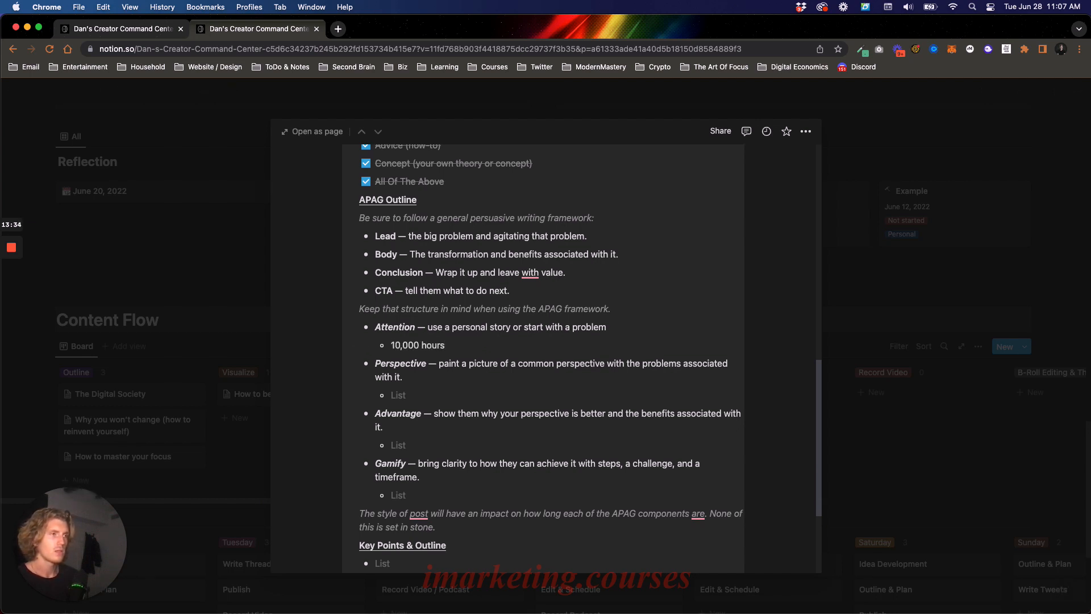
text(r)
key(BackSpace)
key(BackSpace)
key(BackSpace)
key(BackSpace)
key(BackSpace)
key(BackSpace)
key(BackSpace)
key(BackSpace)
key(BackSpace)
key(BackSpace)
key(BackSpace)
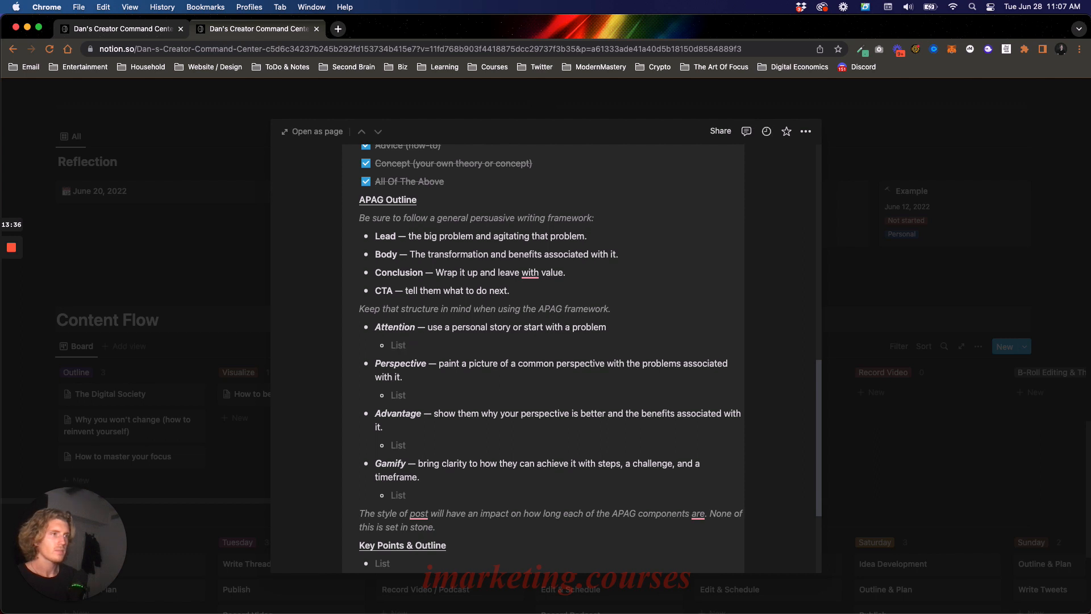
- Fill in the Attention bullet with "you don't have to spend 10,000 hours learning to become the top 1%"
text(you can')
key(BackSpace)
key(BackSpace)
text(do)
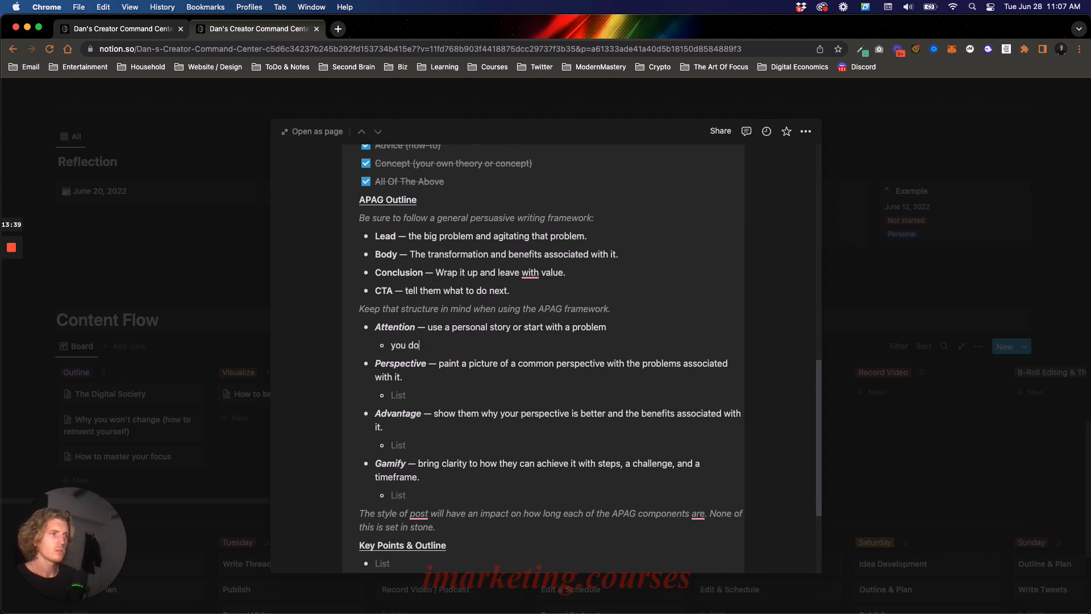
text(n't have to spend 1)
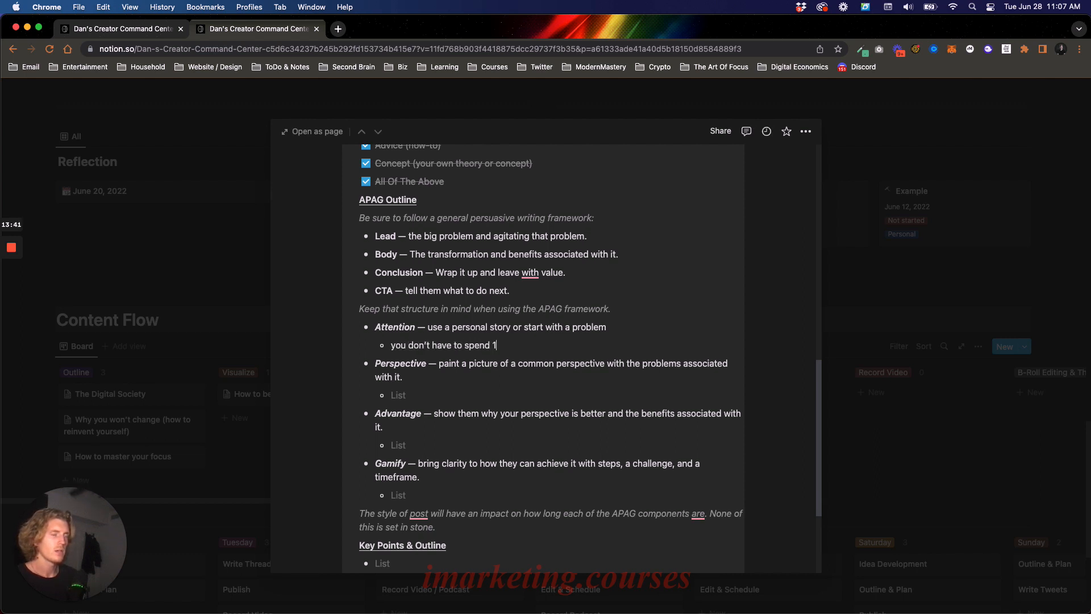
text(0,000 hours learn)
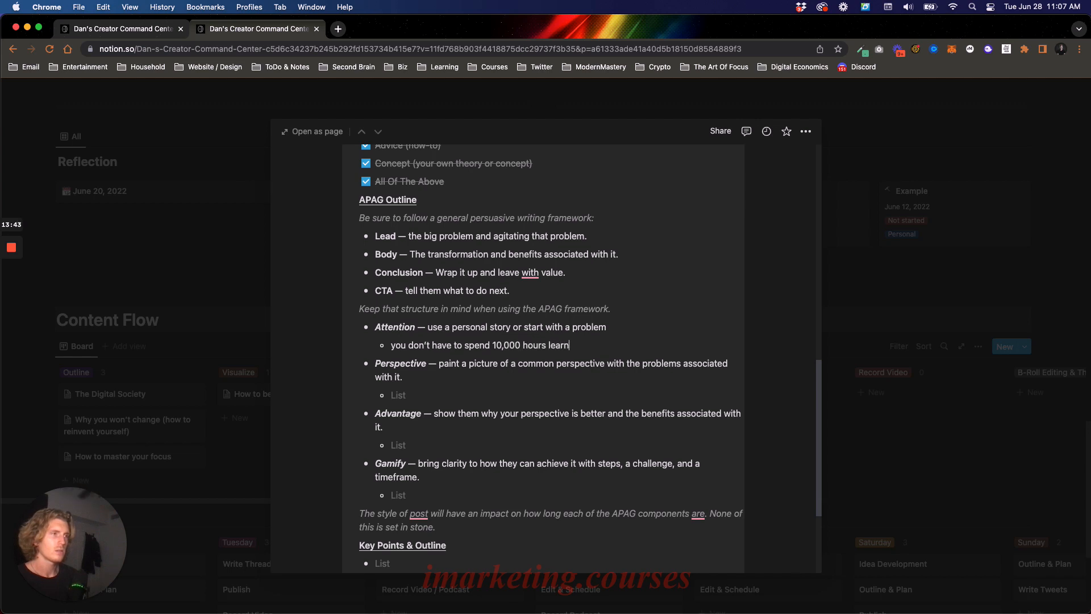
text(ing to become th)
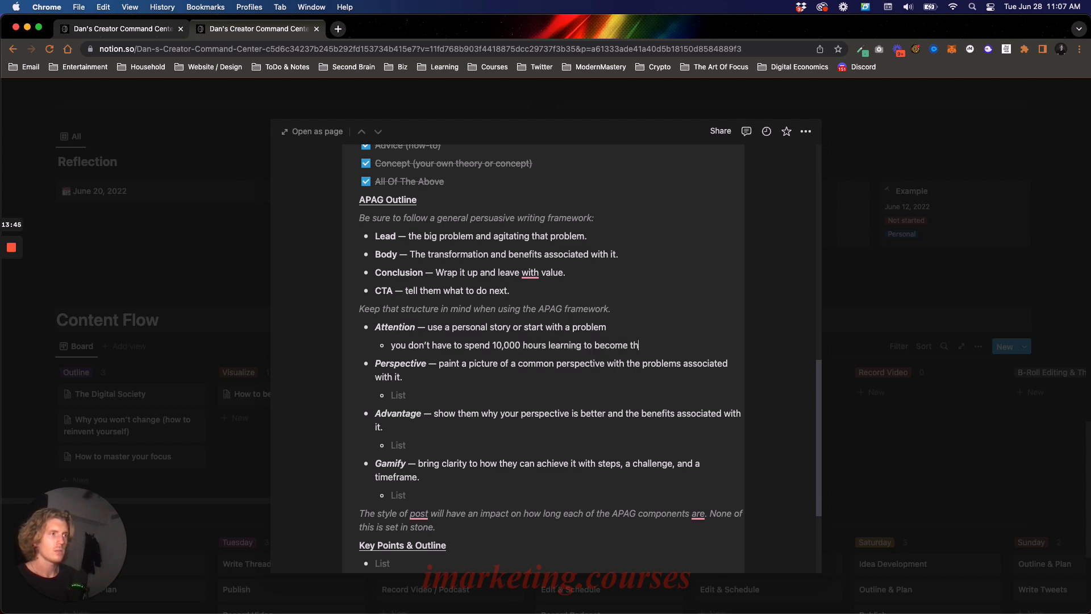
text(e top 1%)
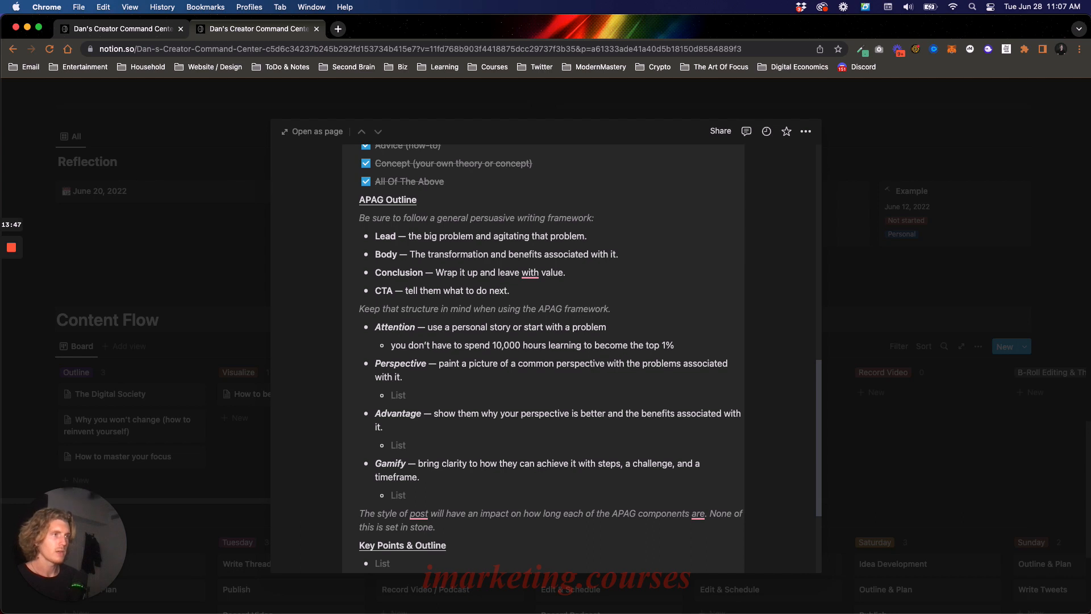
- Fill in the Perspective bullet with "people think they don't have enough experience to just start, that is a limiting belief"
click(440, 391)
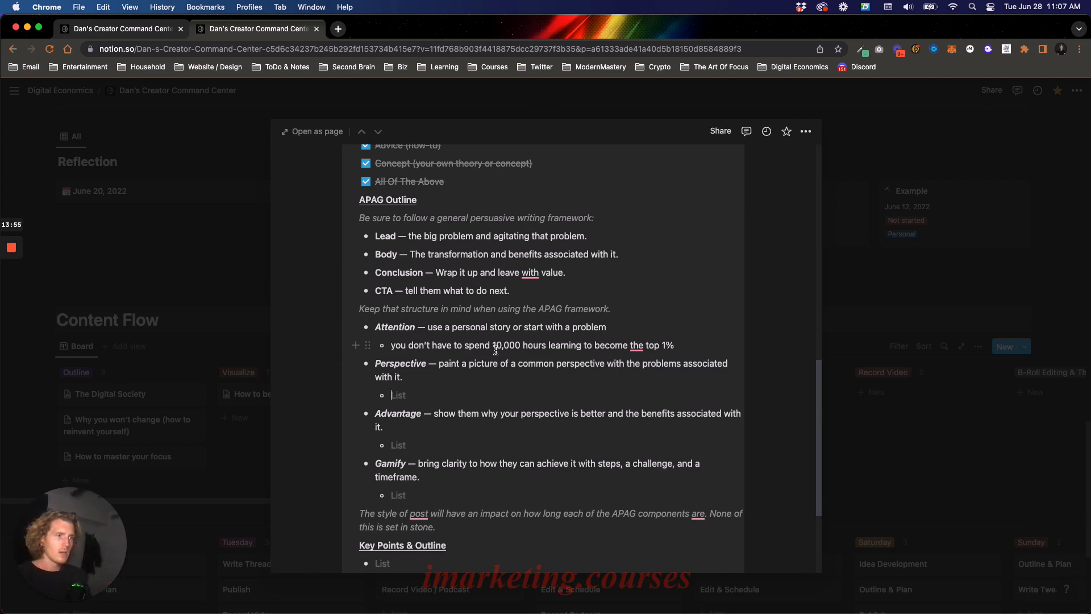
scroll(496, 349, up, 10)
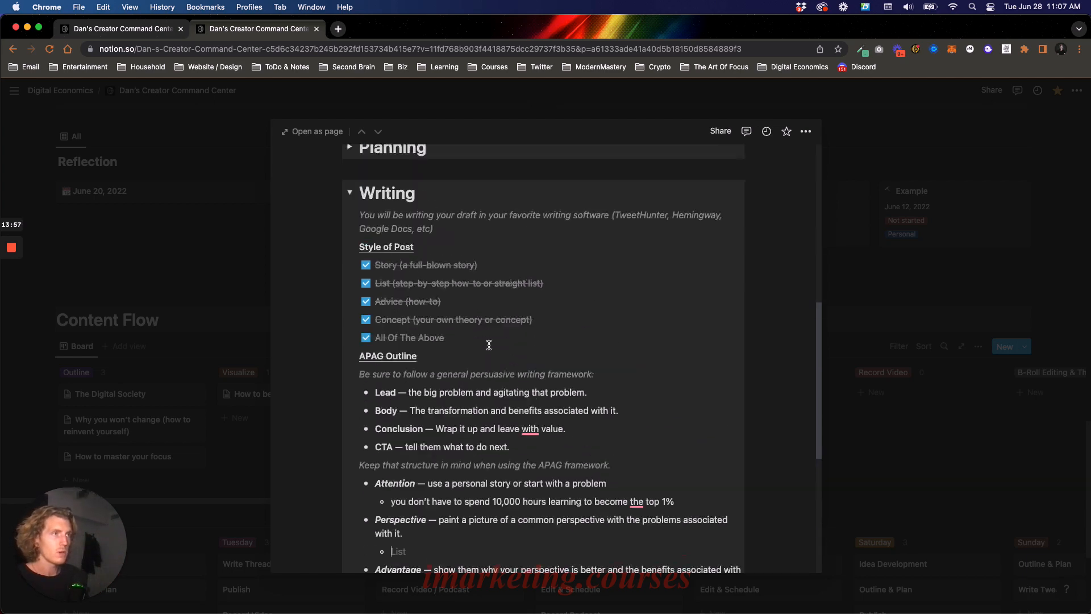
scroll(482, 339, down, 10)
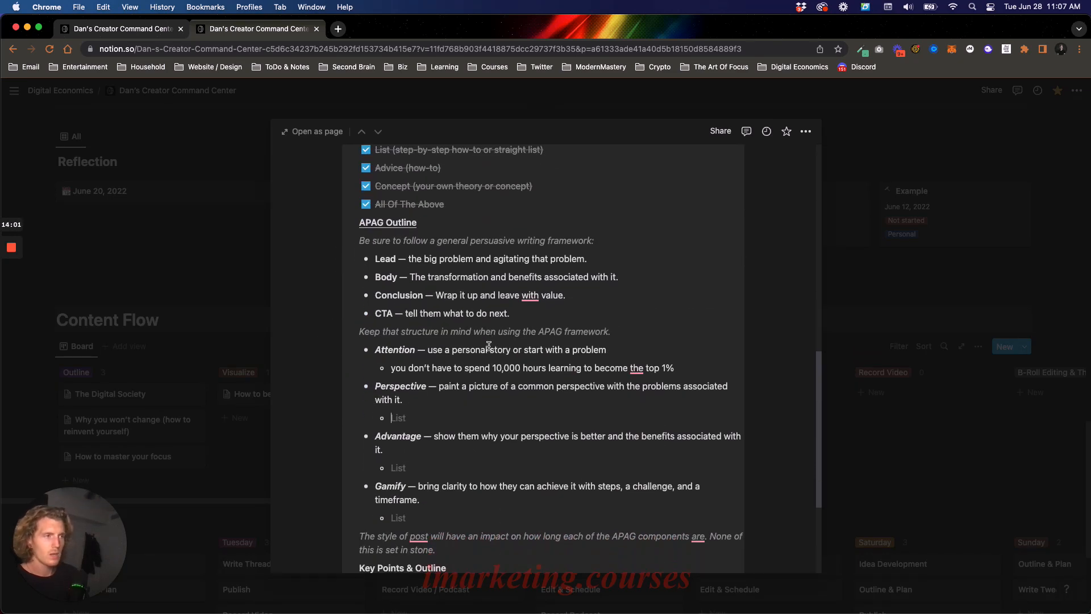
text(peopl)
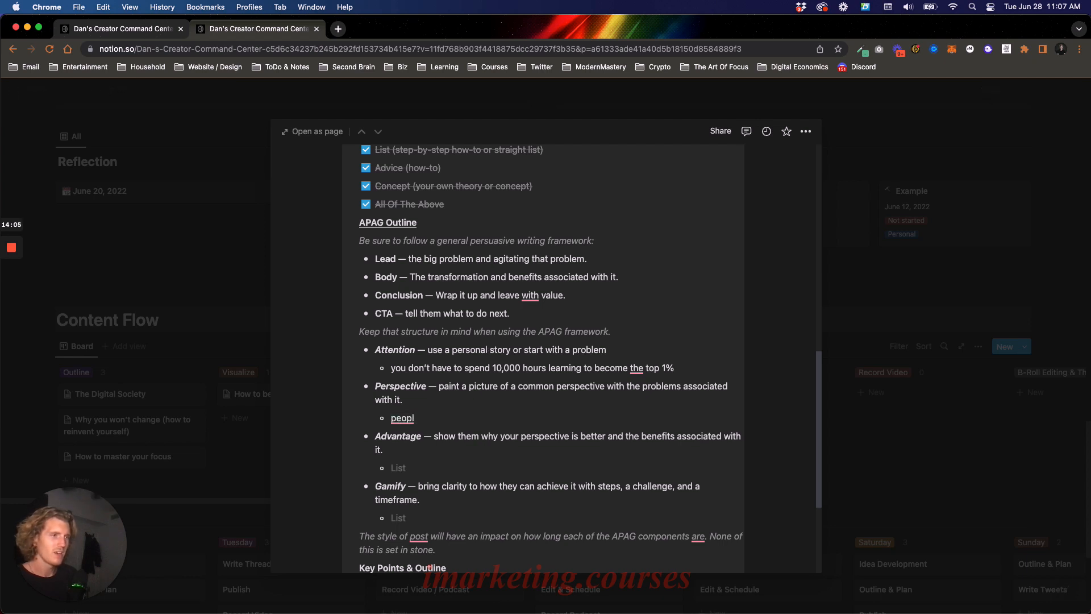
text(e think they don't)
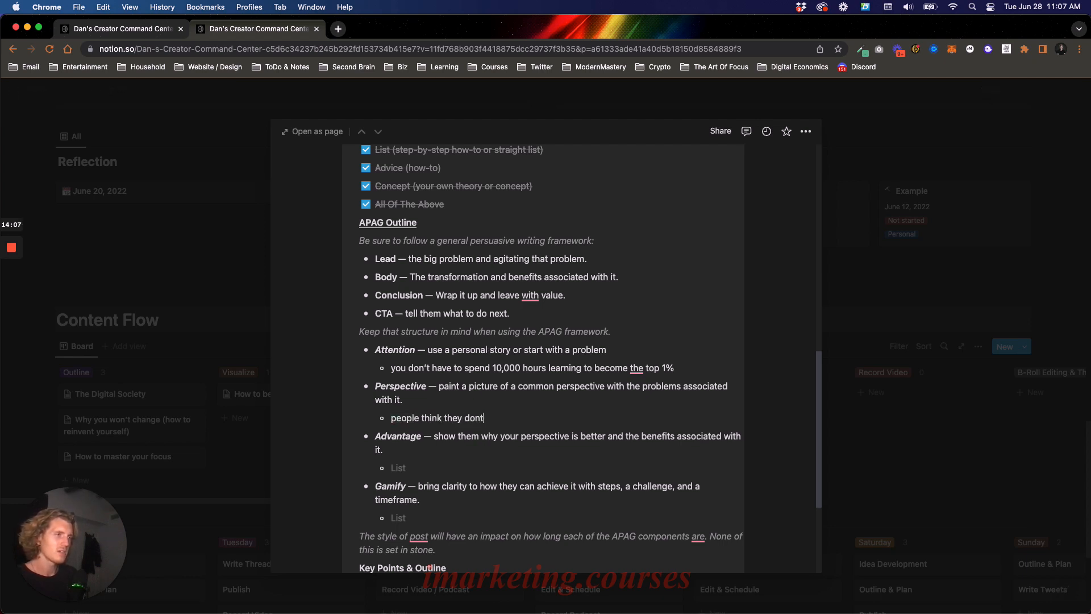
text( have enough exp)
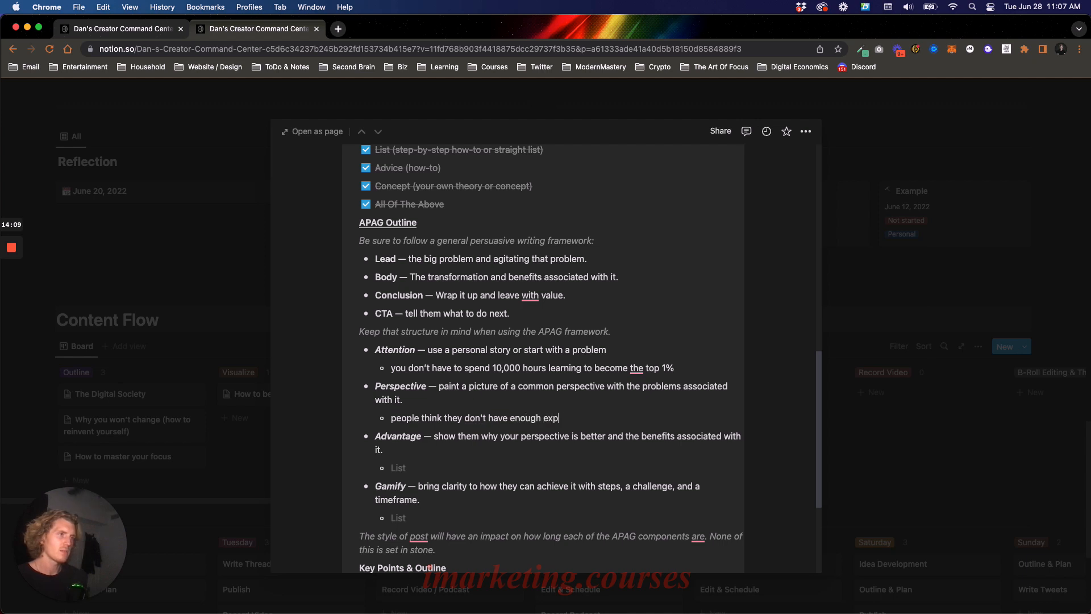
text(erience to just start, that is a li)
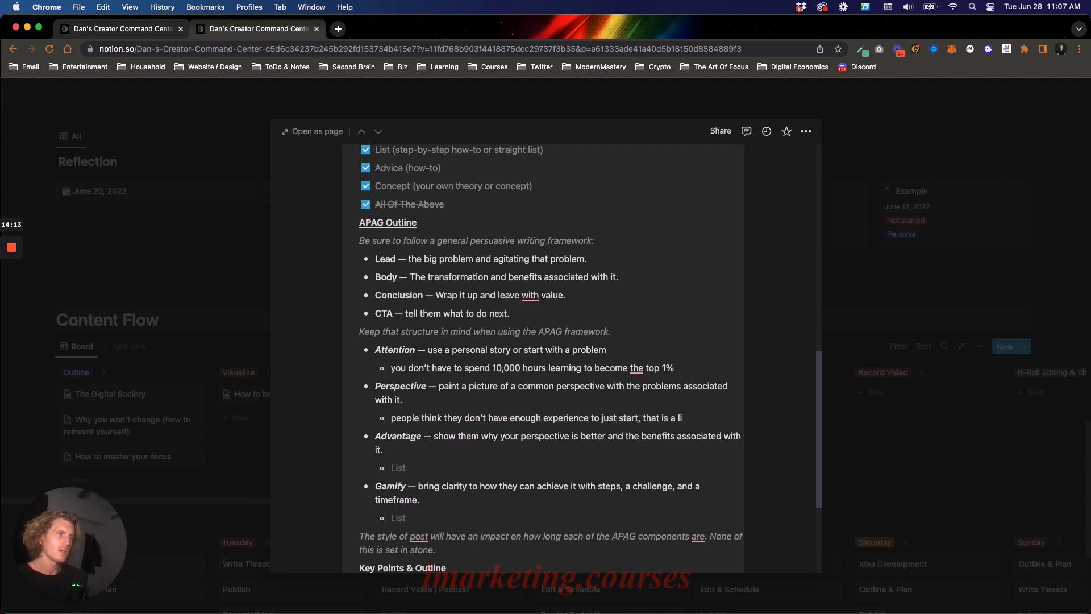
text(miting belief)
- Add a second Perspective bullet, "it causes them to never take action and get stuck while others aren't thinking and just go do it", with "thinking" italic
key(Return)
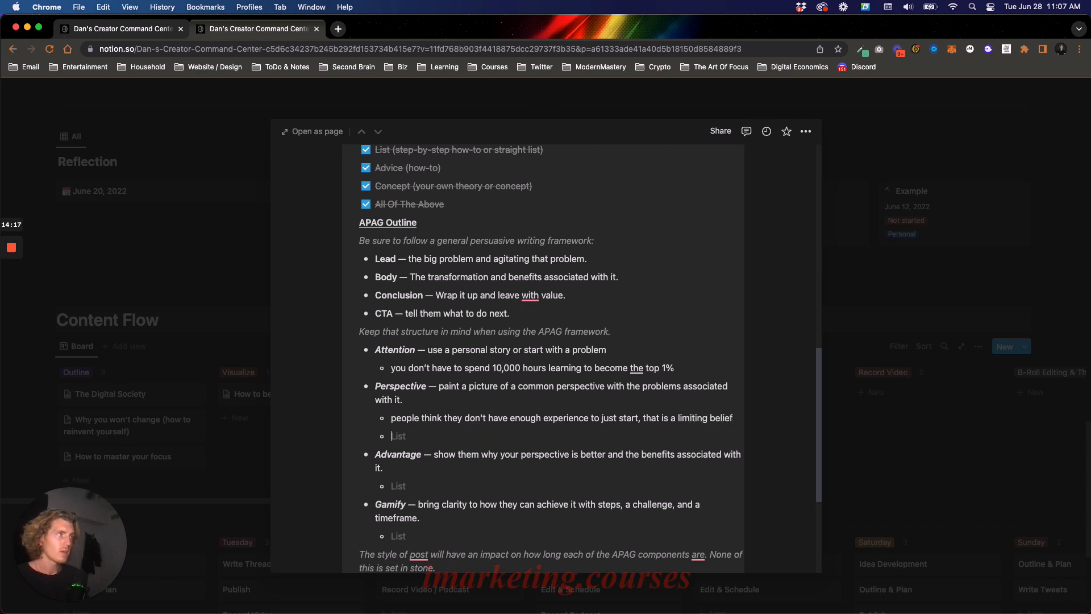
text(it cause)
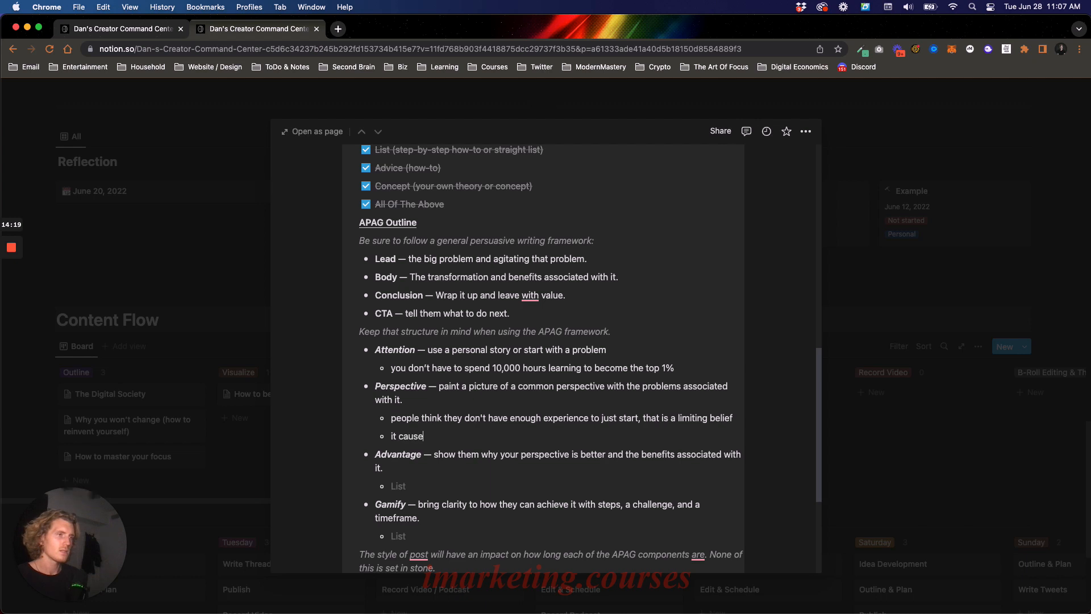
text(s them)
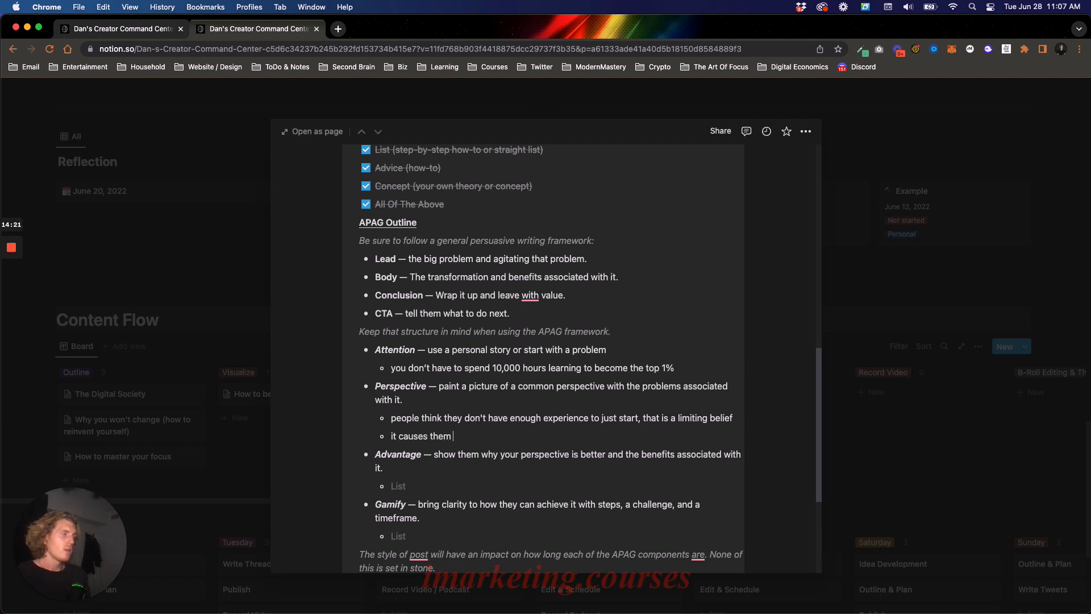
text( to )
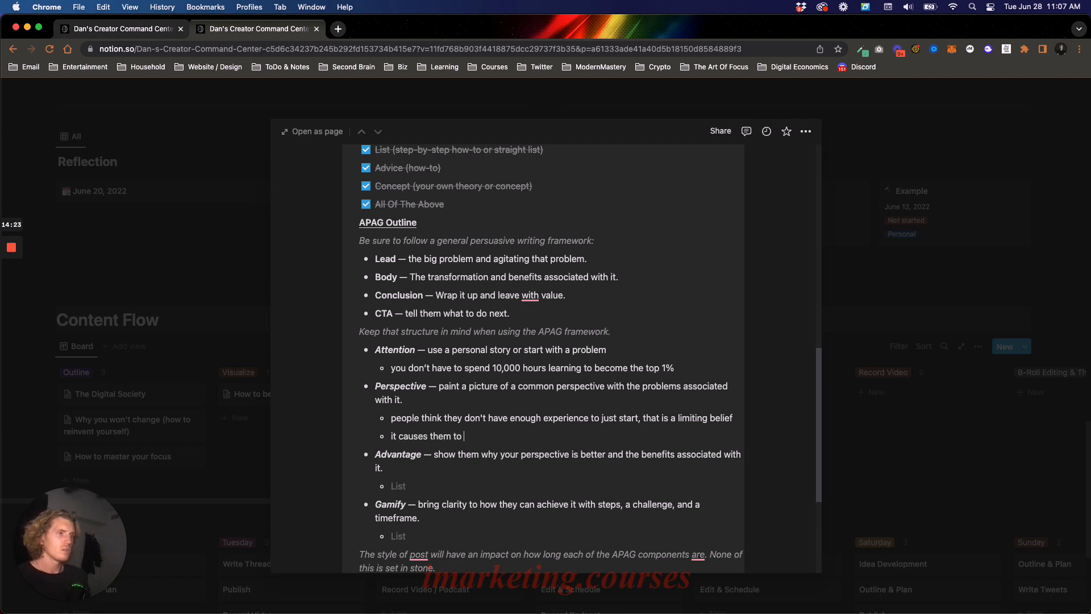
text(never take action)
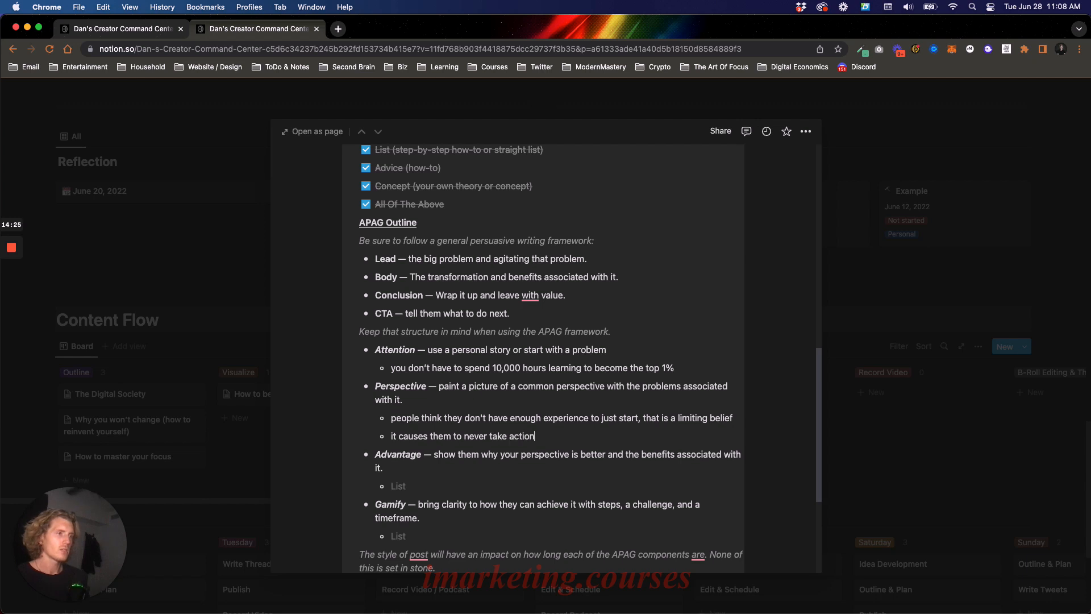
text( an)
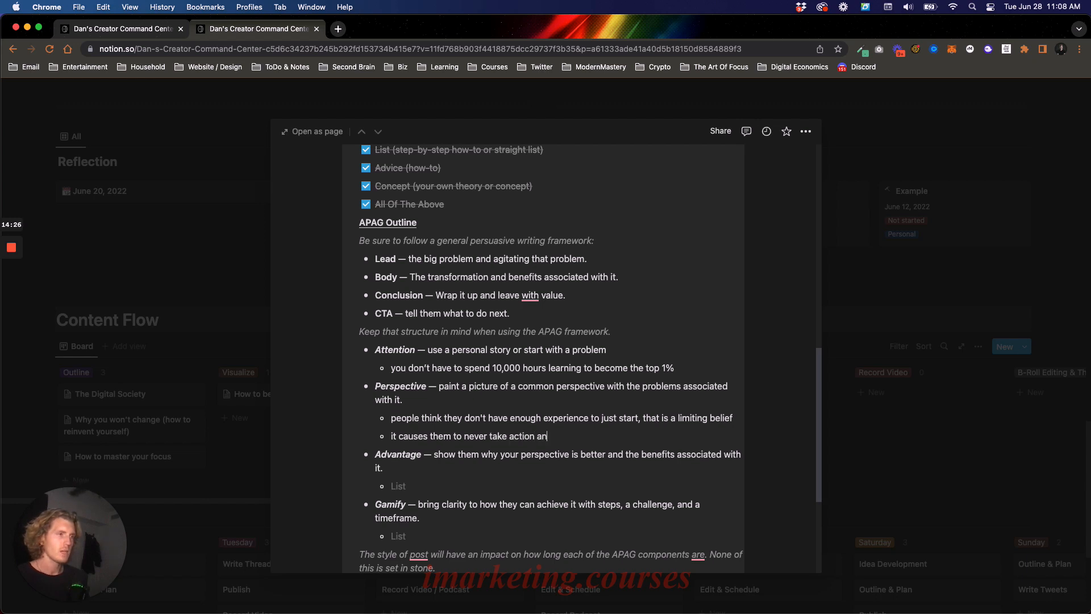
text(d get stuck while oth)
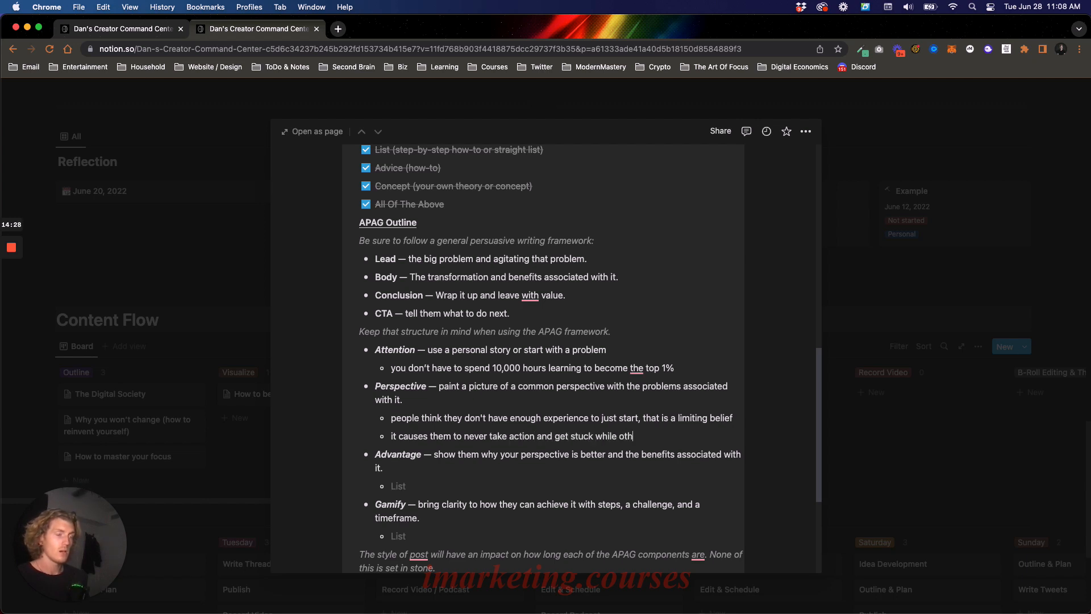
text(ers aren't)
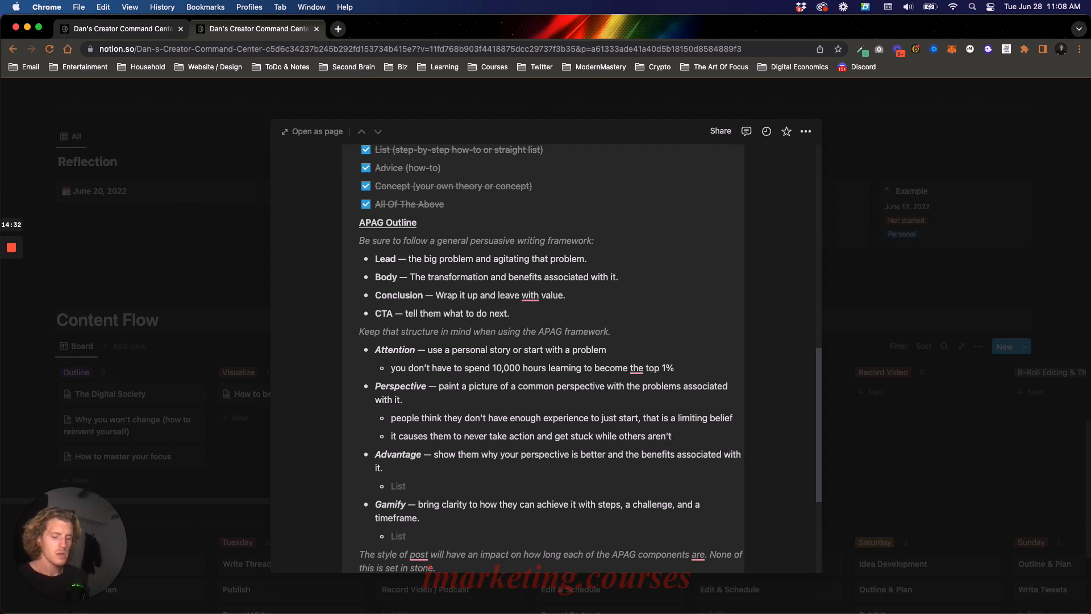
text( think)
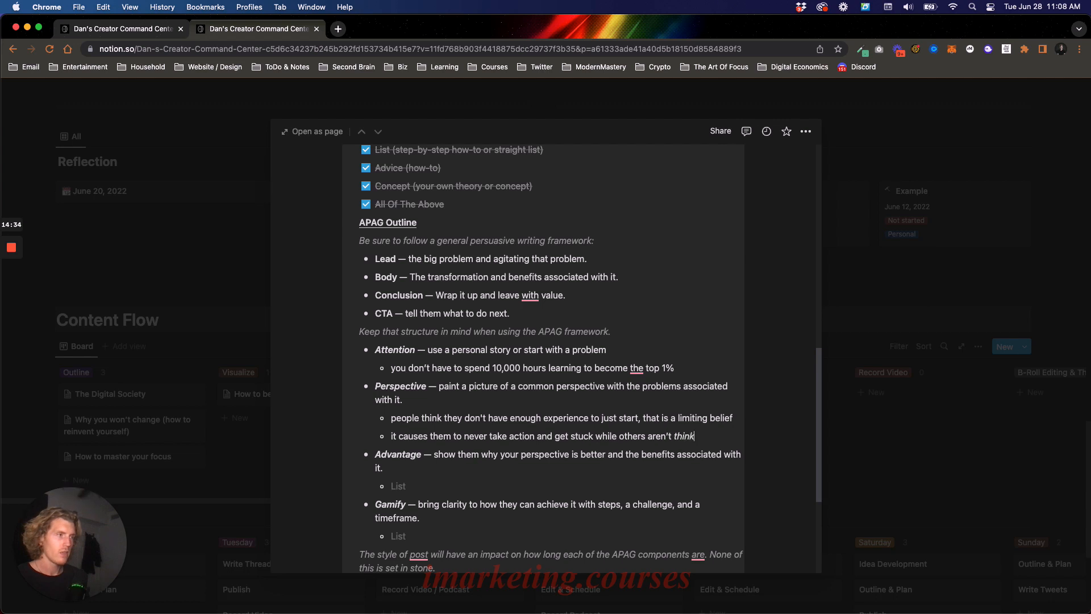
text(ing and just go do it)
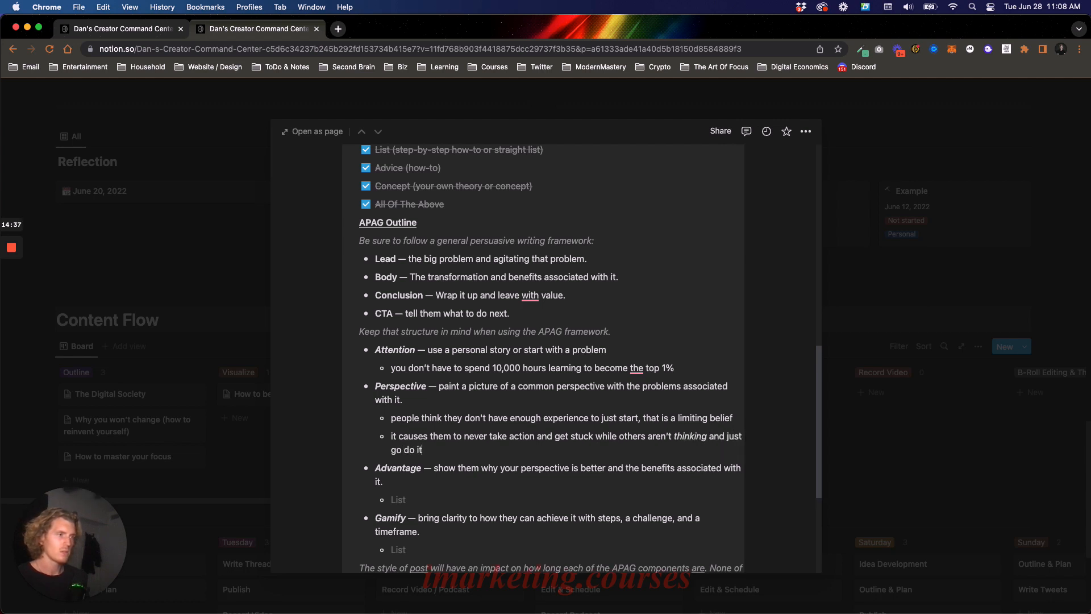
- Add a third Perspective bullet in the APAG Outline reading "smart people think, dumb people act"
key(Return)
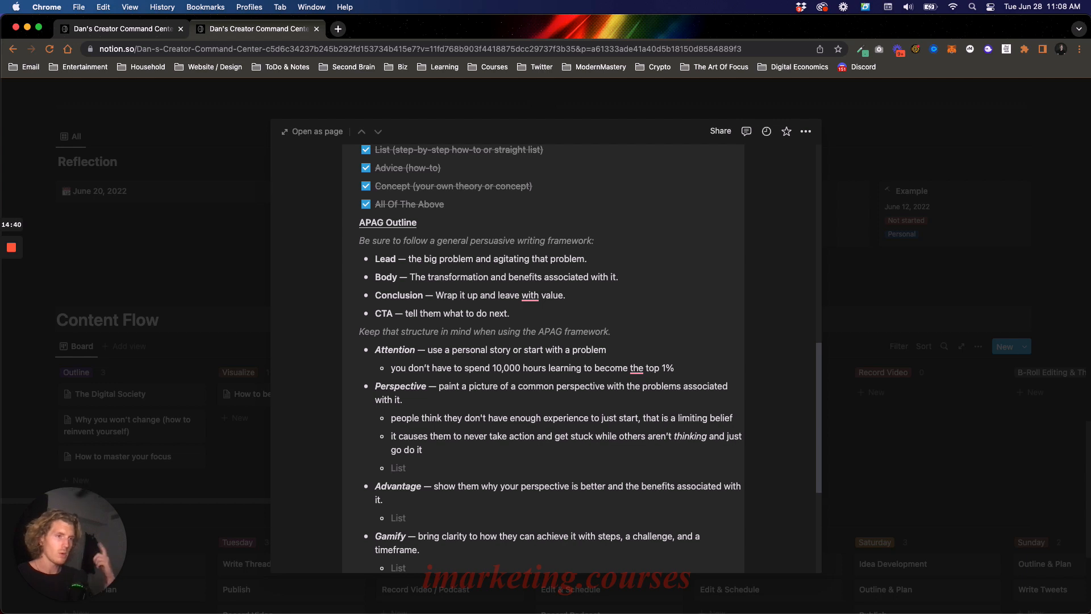
text(smar)
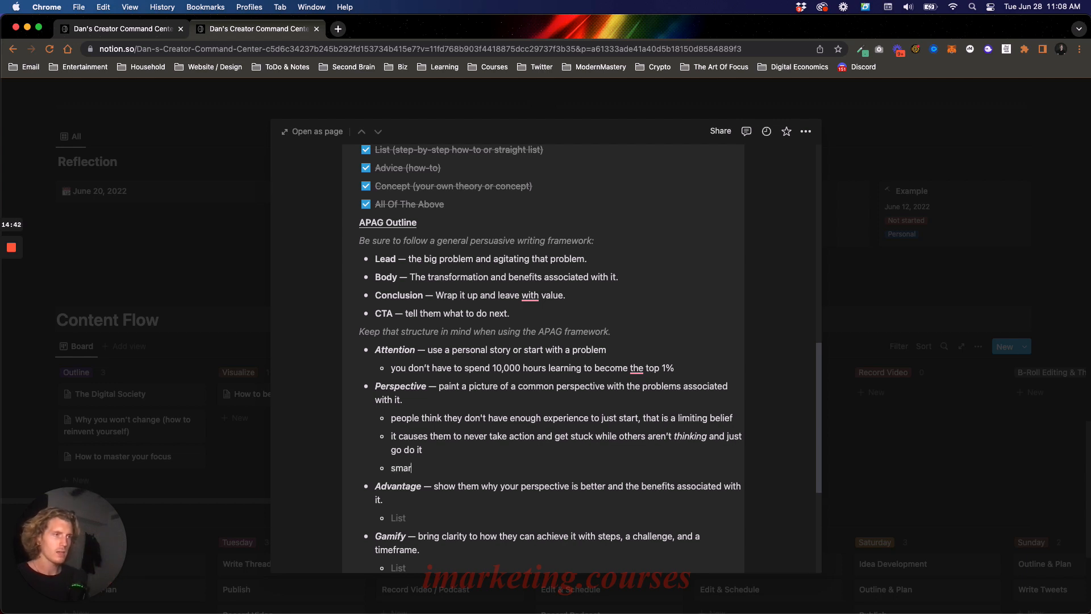
text(t people think)
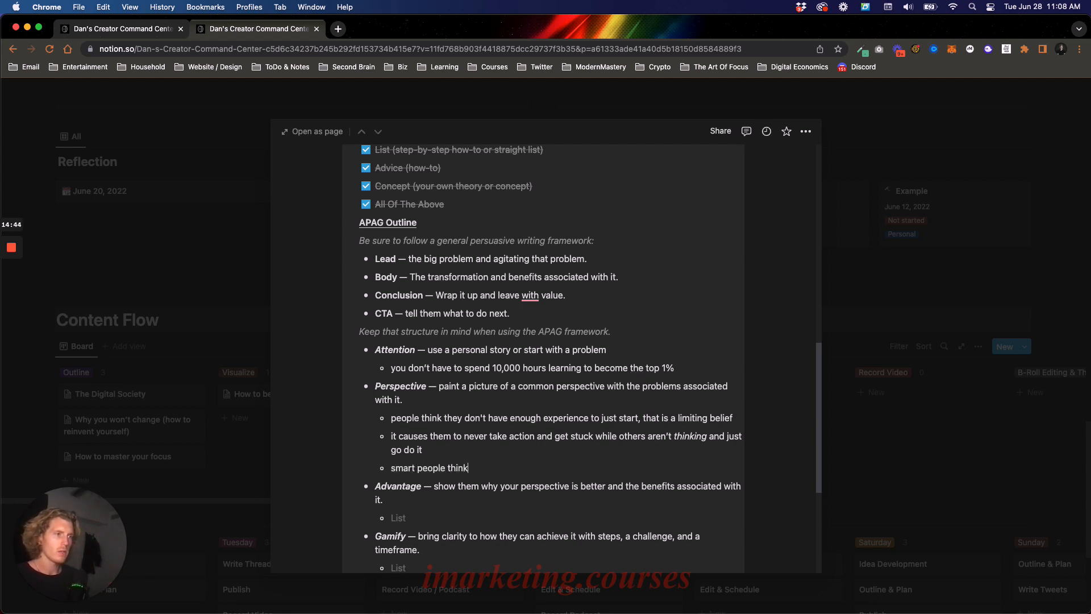
text(, dumb people act)
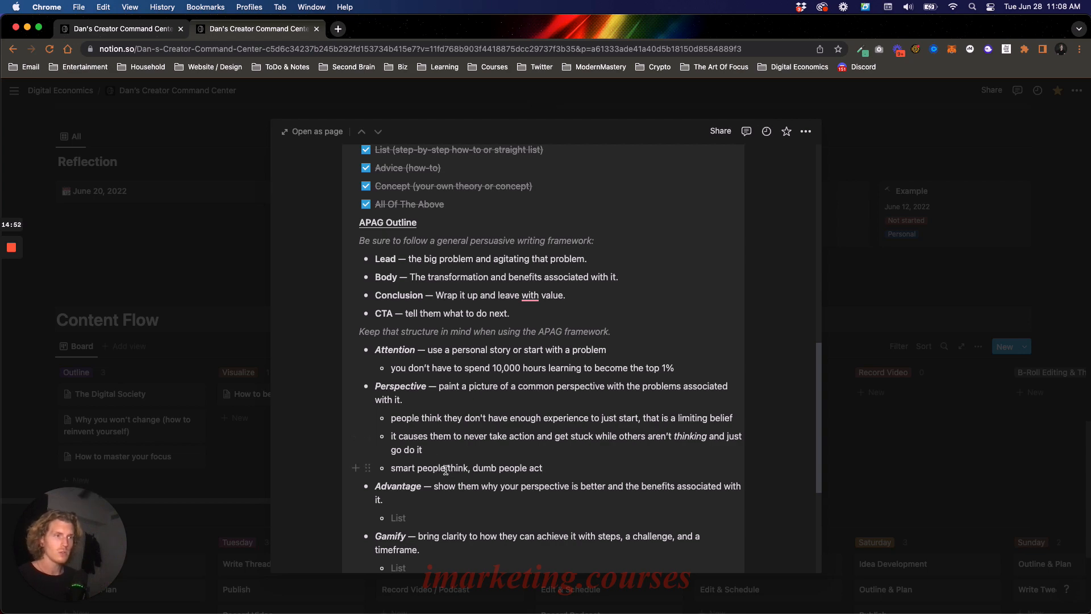
drag(411, 468, 544, 467)
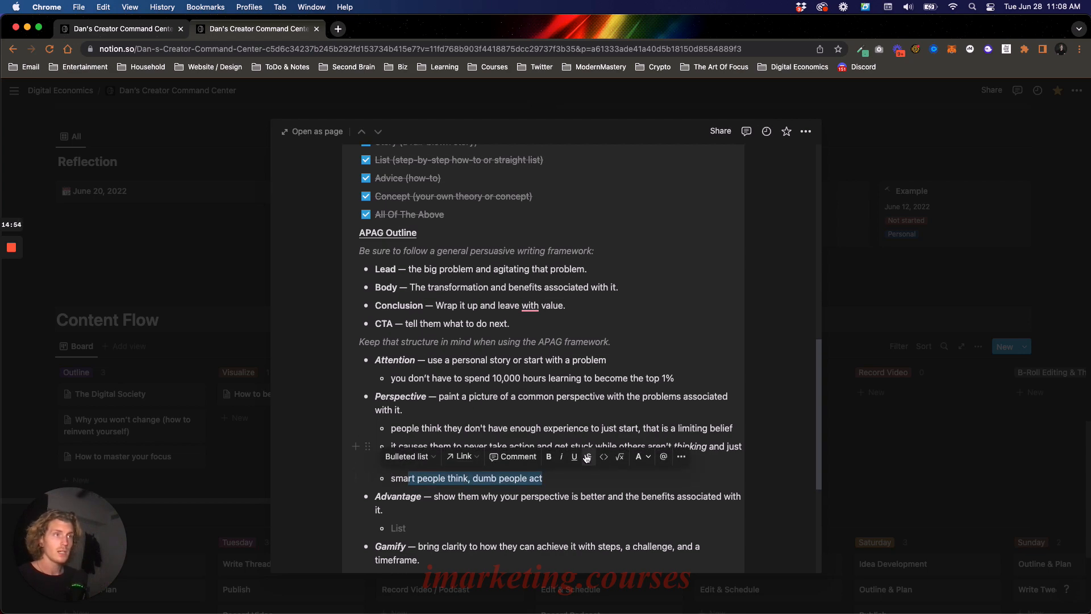
- Open Twitter in a new browser tab and go to the account's own profile page
scroll(584, 452, up, 5)
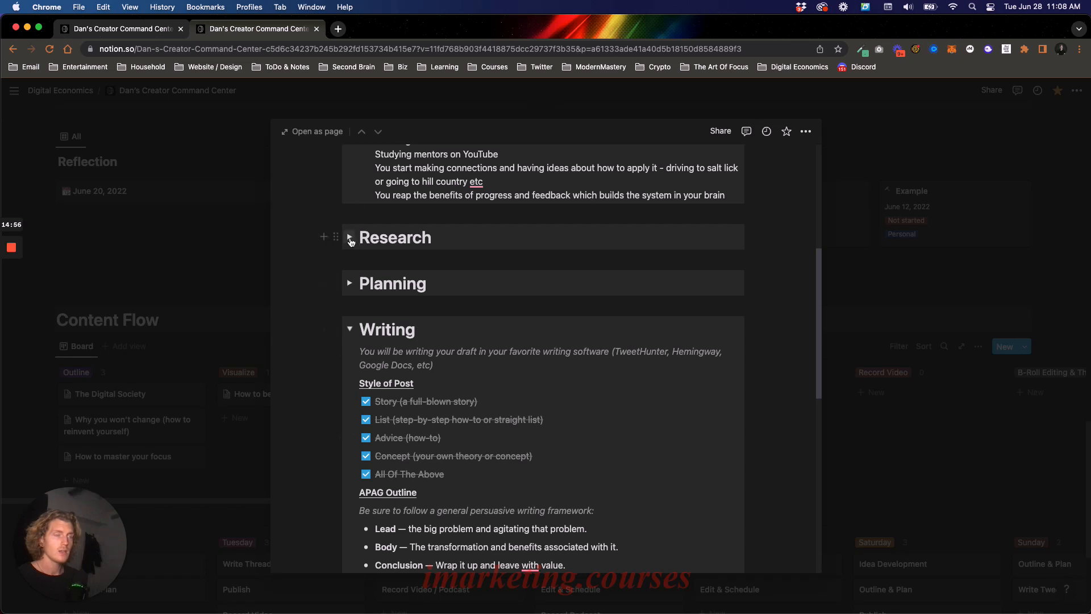
click(339, 29)
text(t)
key(Return)
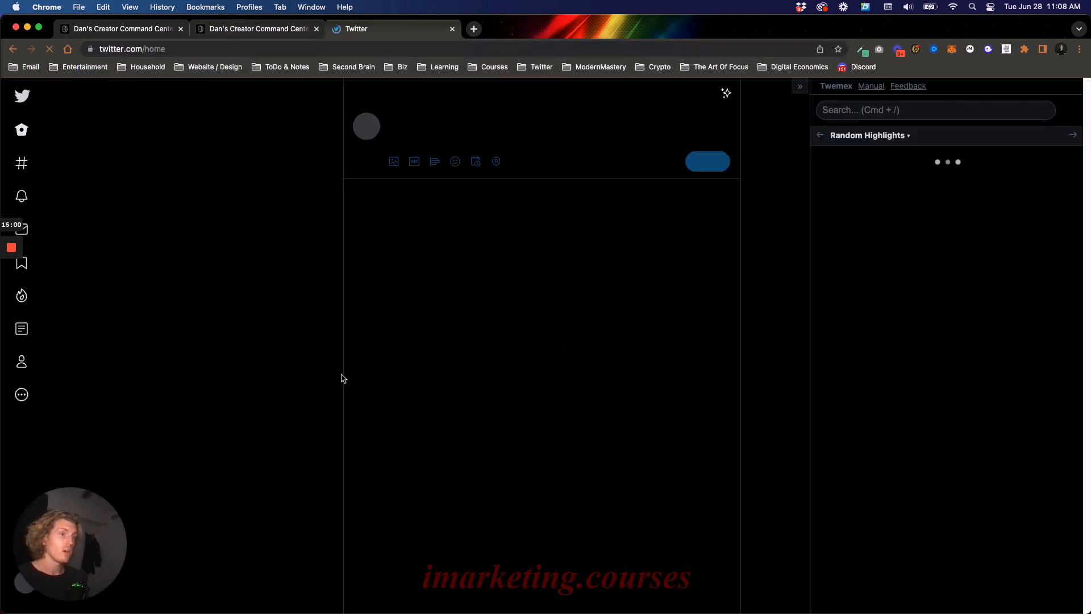
click(81, 362)
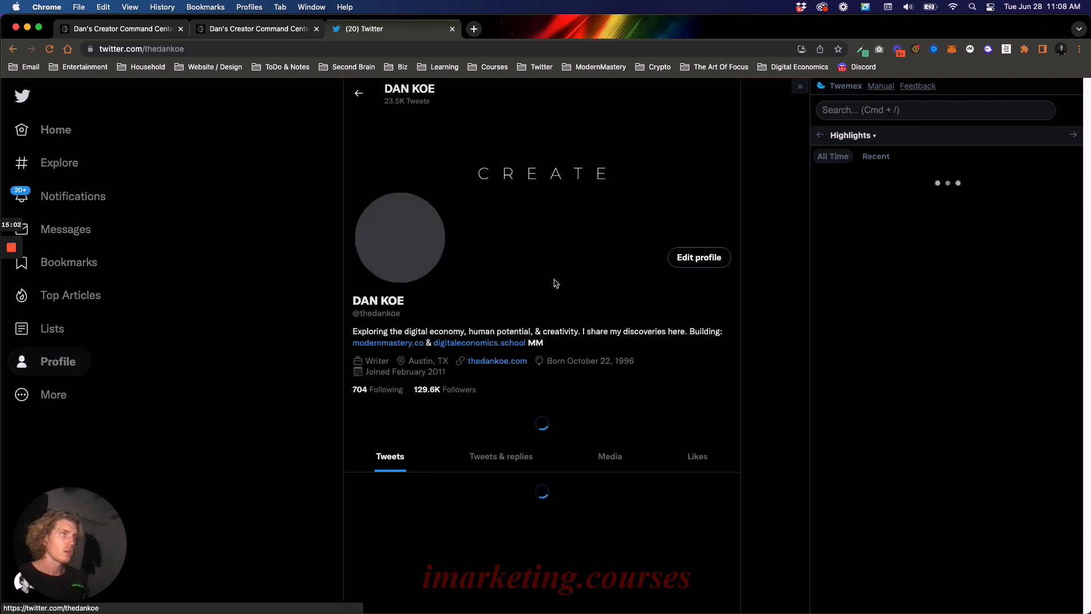
- Search the account's own tweets in Twemex for "stupid" and look through the matches for one supporting the smart-versus-dumb point
click(958, 108)
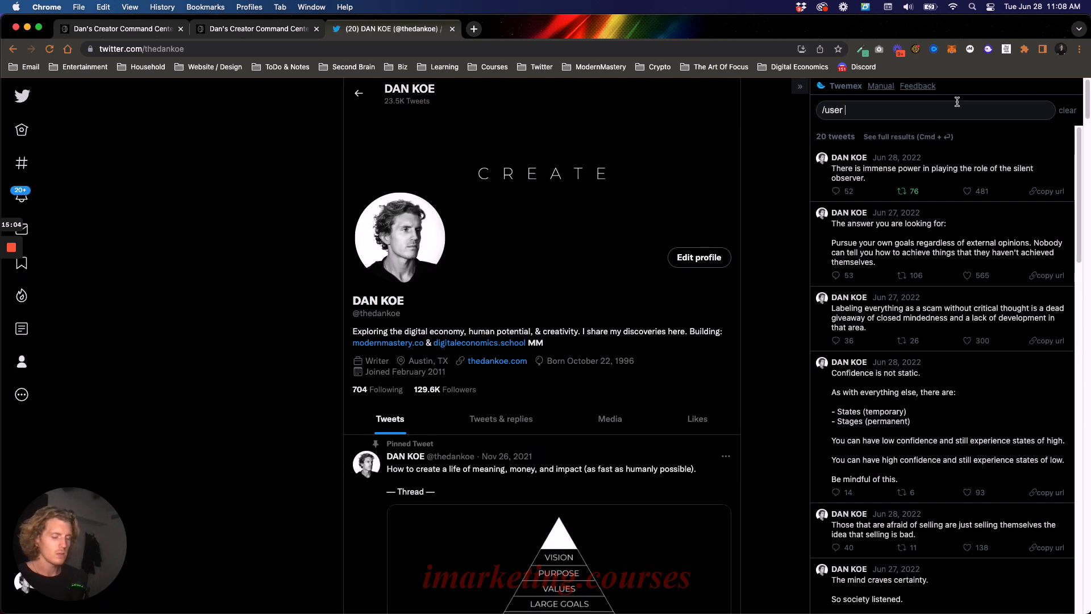
text(stupid)
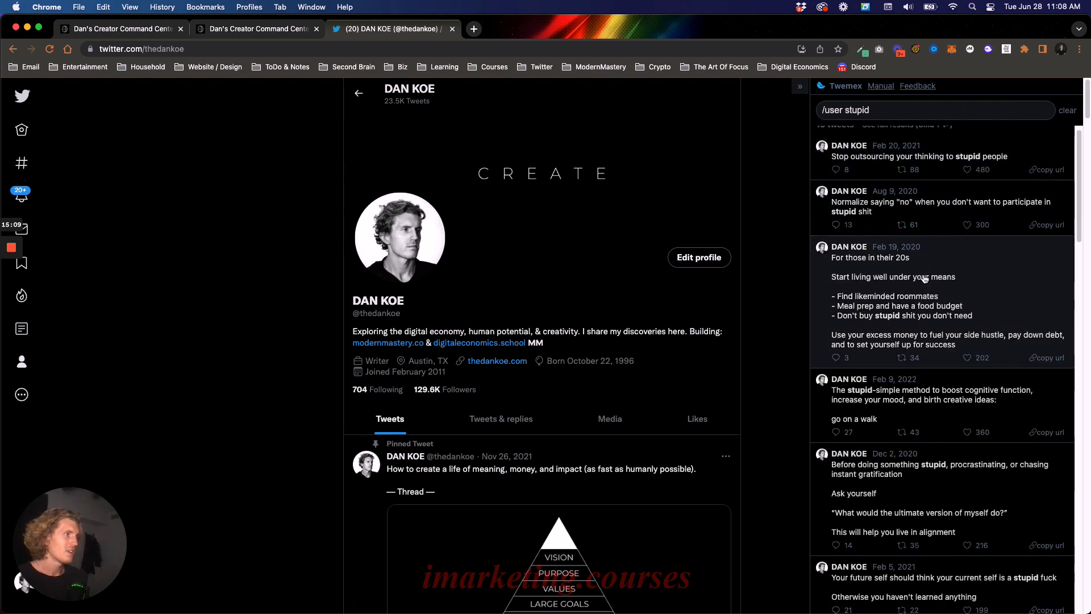
scroll(932, 284, down, 4)
scroll(977, 332, down, 4)
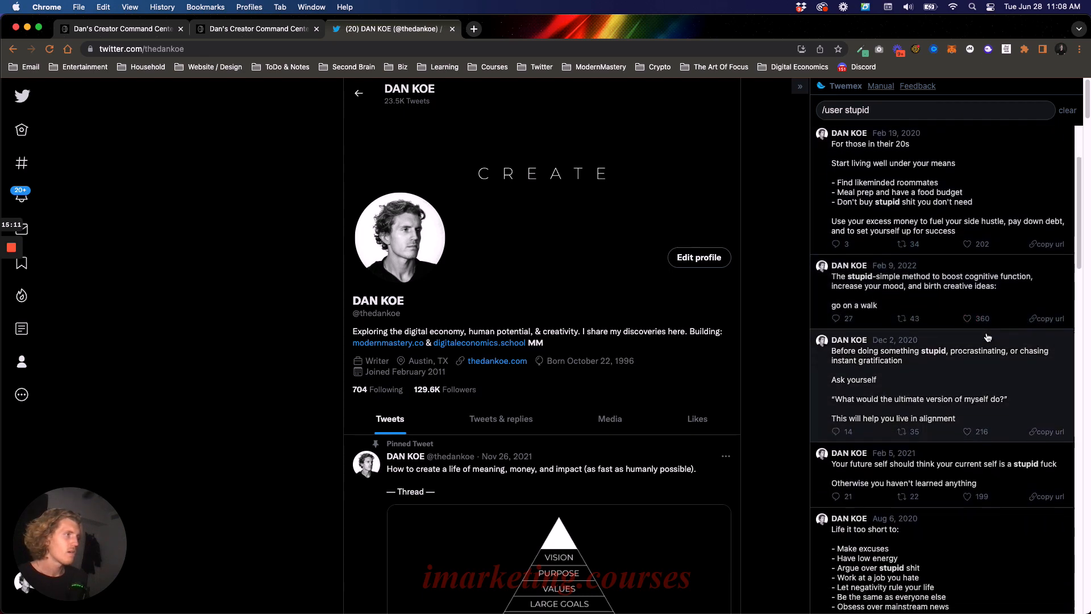
scroll(964, 336, down, 9)
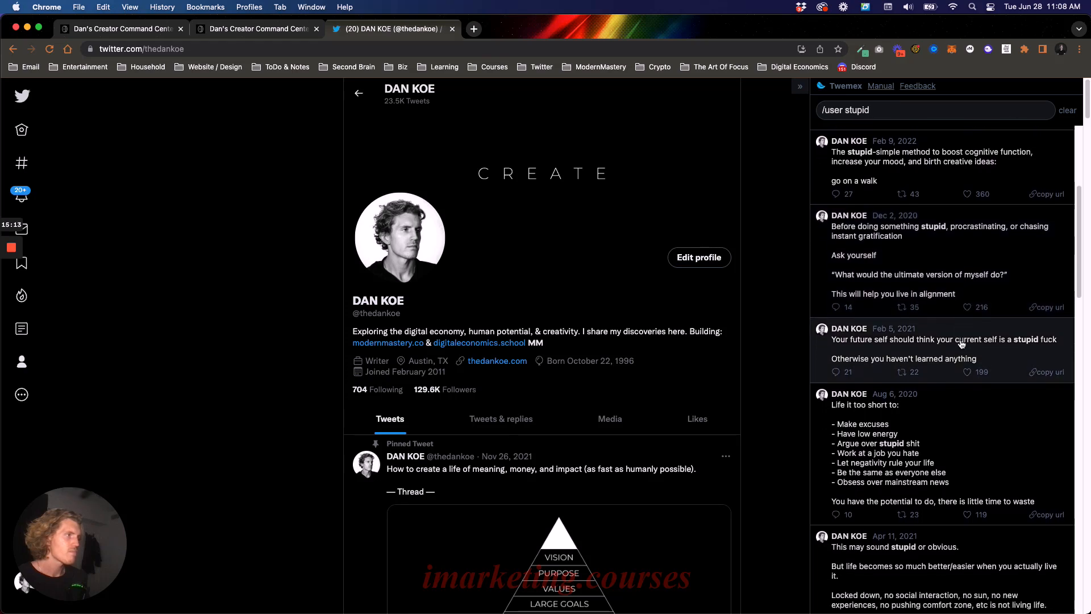
scroll(967, 340, down, 8)
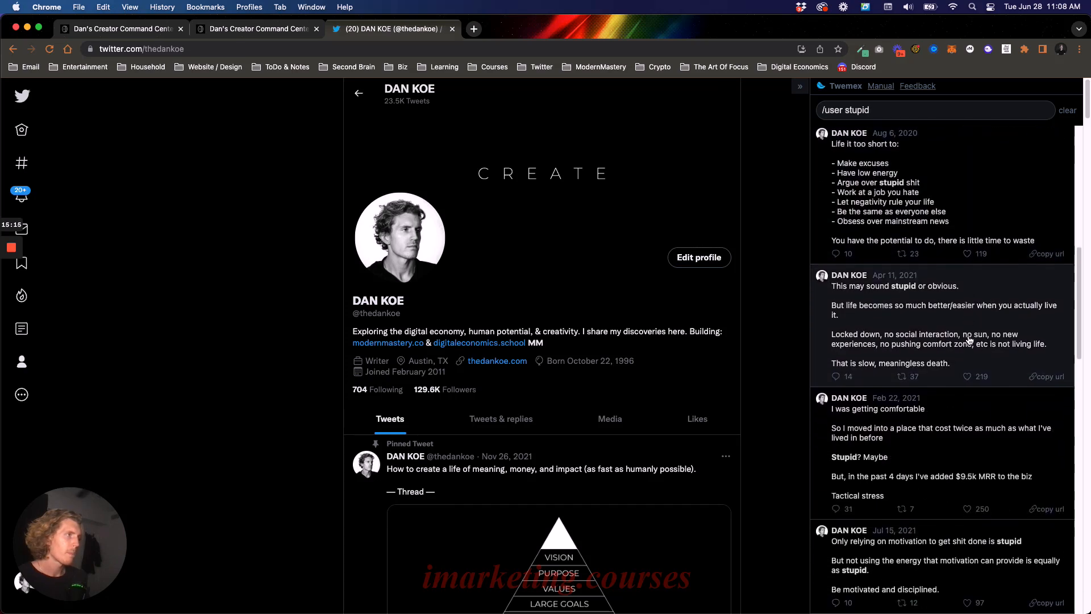
scroll(969, 338, down, 15)
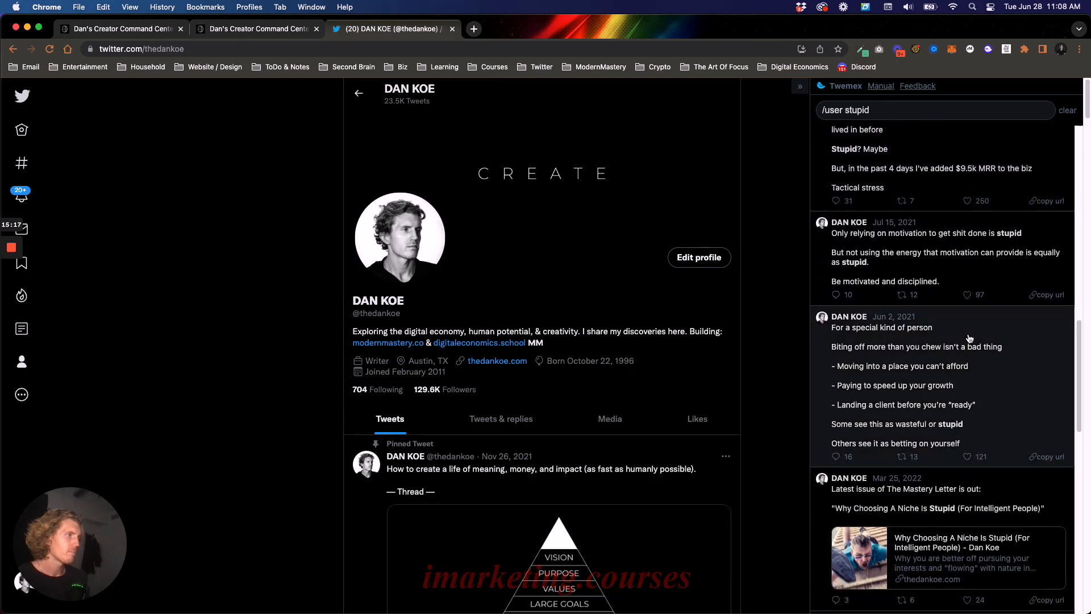
scroll(972, 337, down, 9)
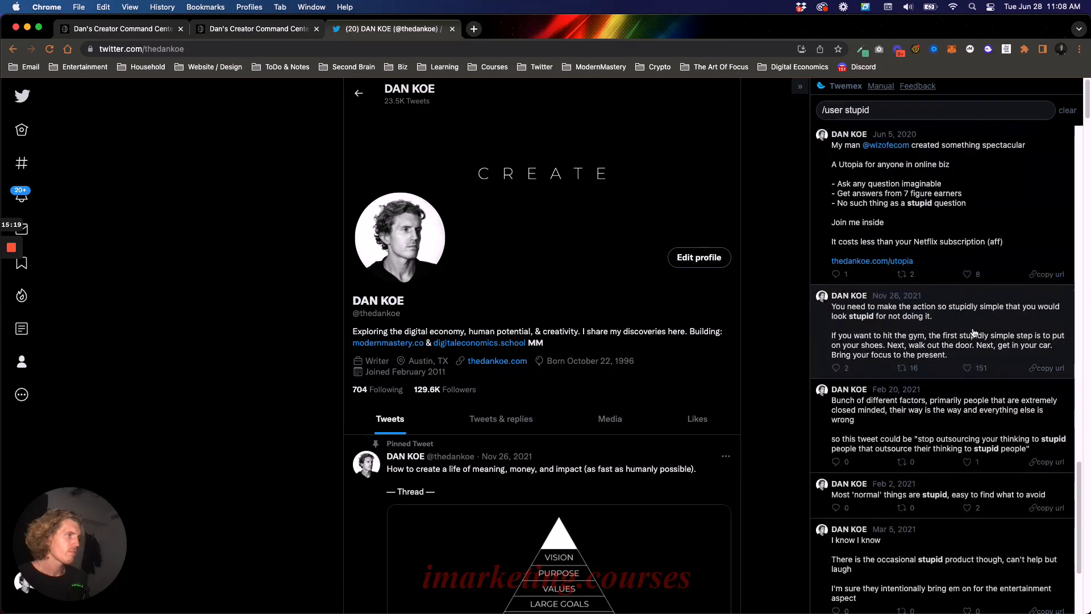
scroll(989, 309, down, 3)
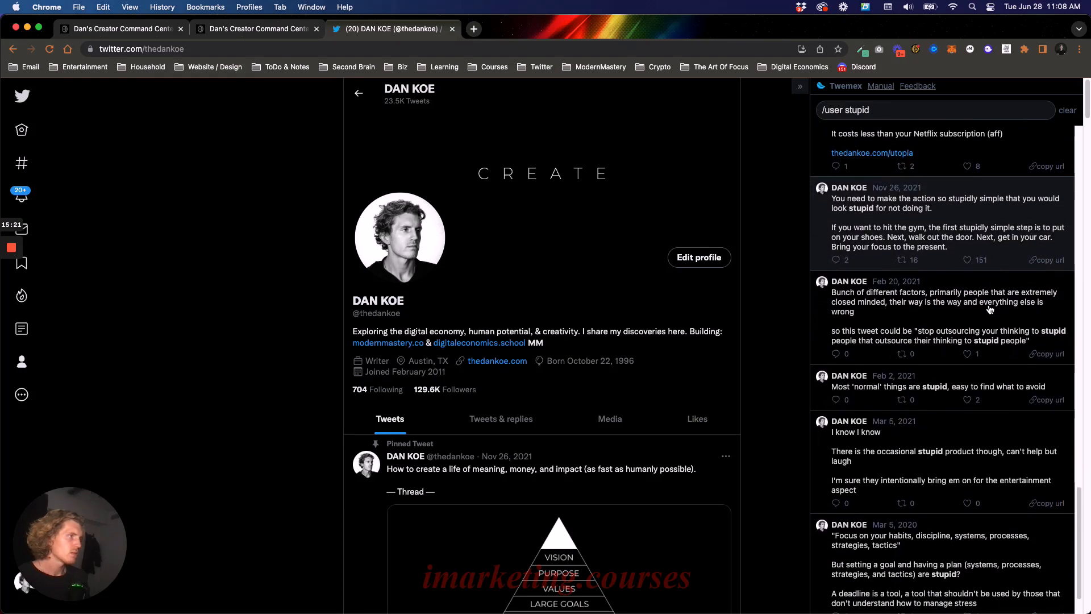
- Search the account's own tweets for "smart" and copy the URL of the one saying "Smart" people are dumb because they overthink risk
double_click(887, 109)
text(smart)
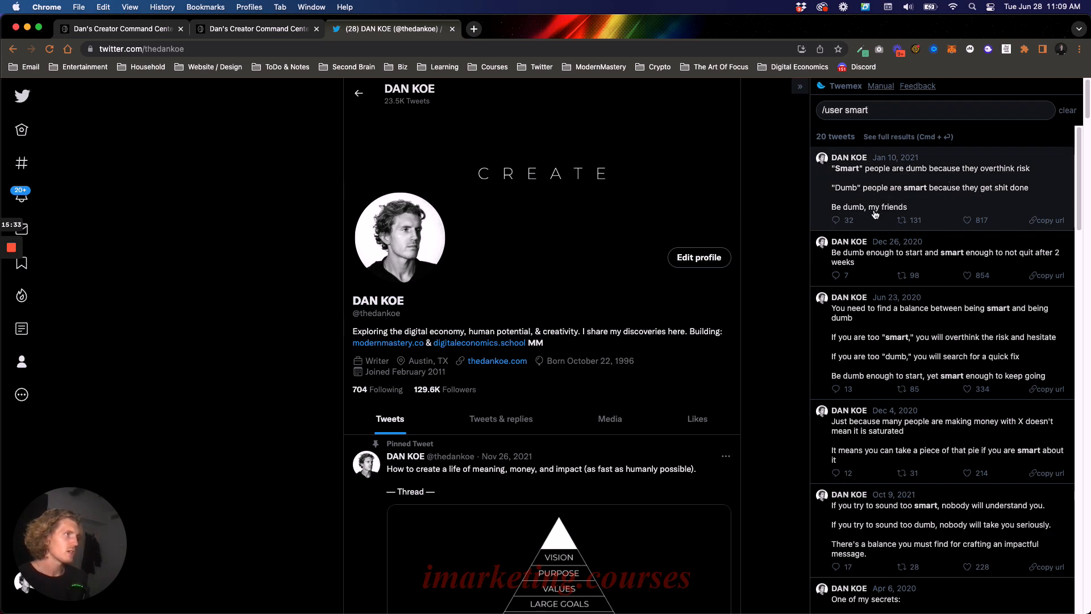
click(1041, 221)
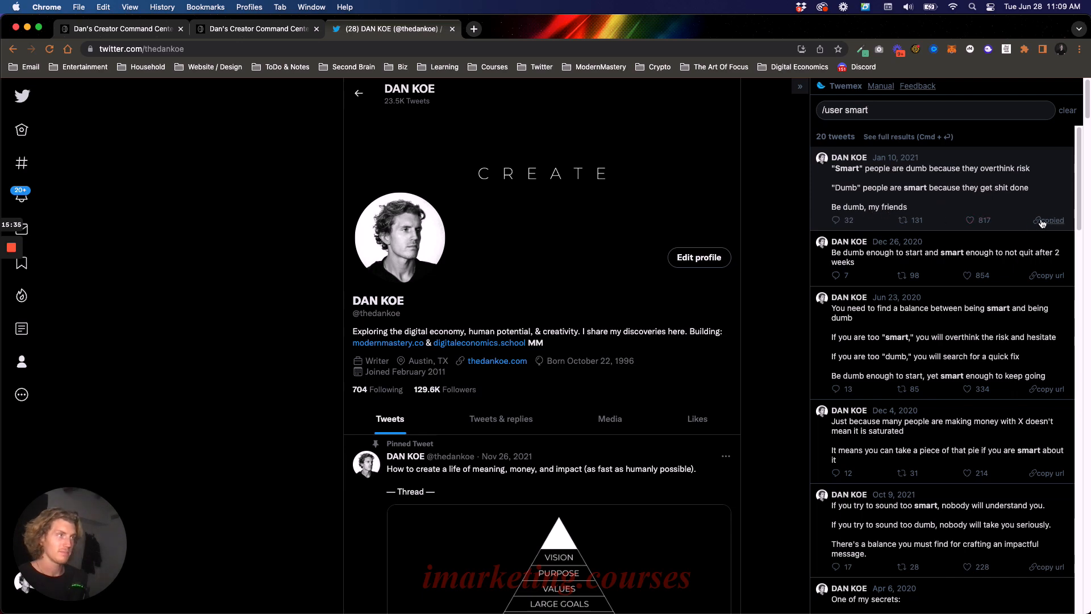
- Return to the "How to become top 1%" page in Notion and expand its Research section
click(250, 29)
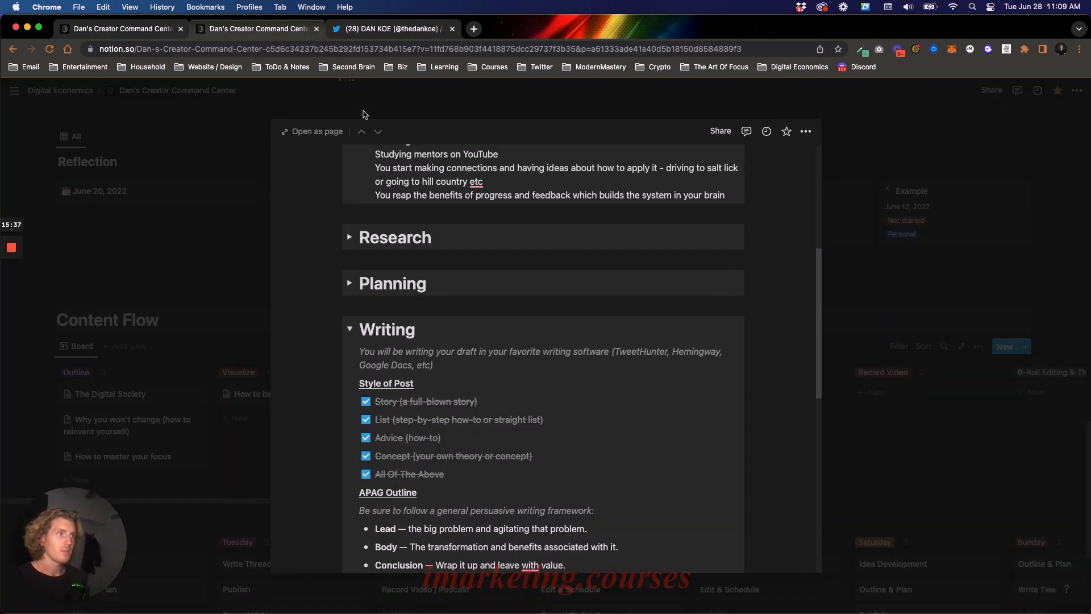
scroll(350, 261, up, 1)
click(335, 254)
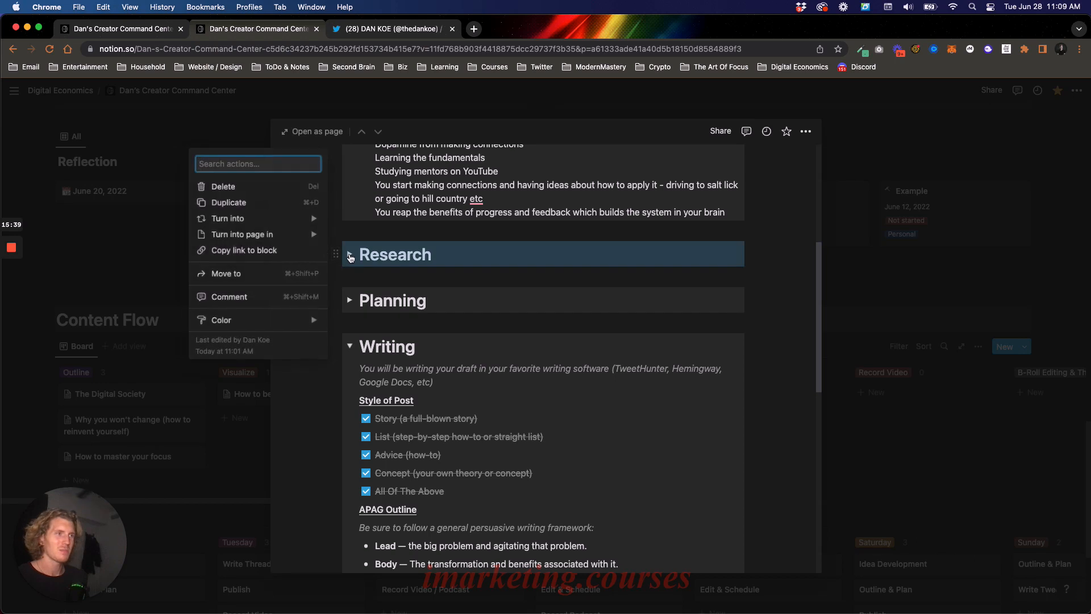
click(350, 258)
click(350, 254)
- Embed the copied tweet below the "intelligent imitation" bullet in Research and remove the leftover empty bullet
click(506, 359)
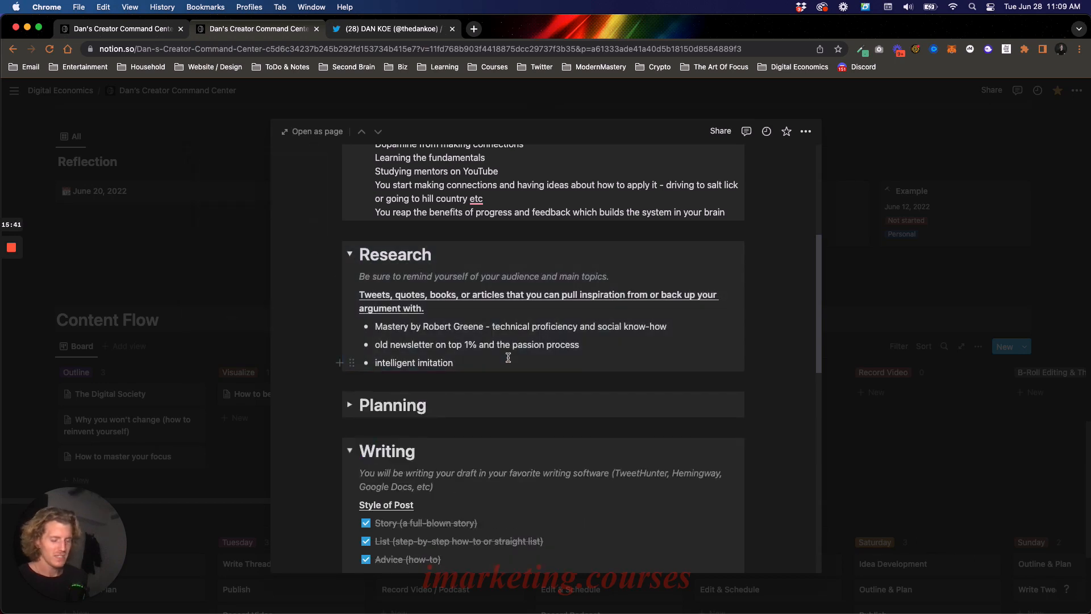
key(Return)
key(super+v)
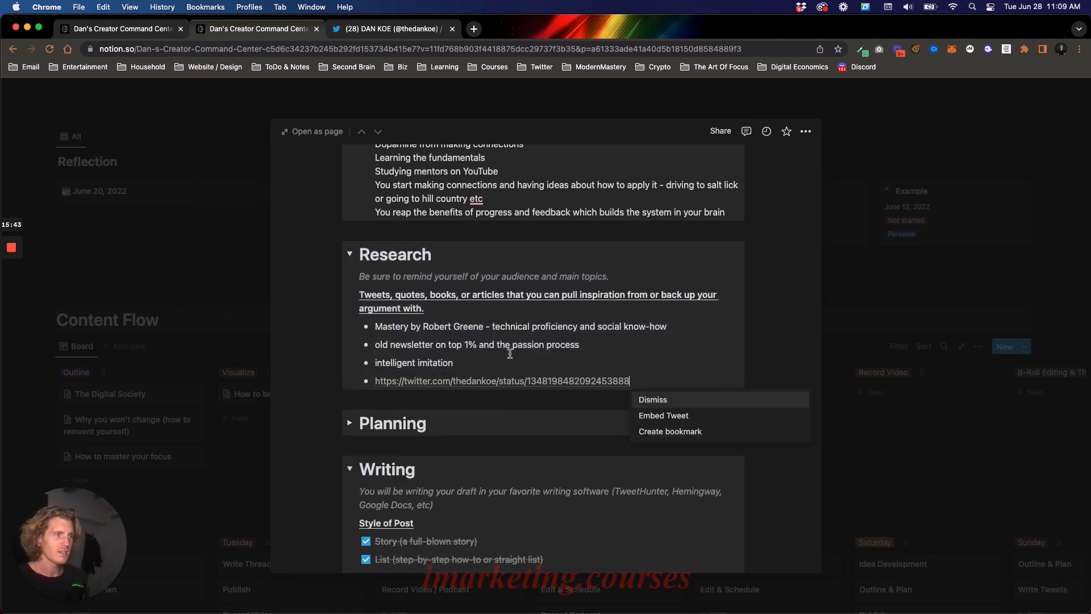
click(674, 415)
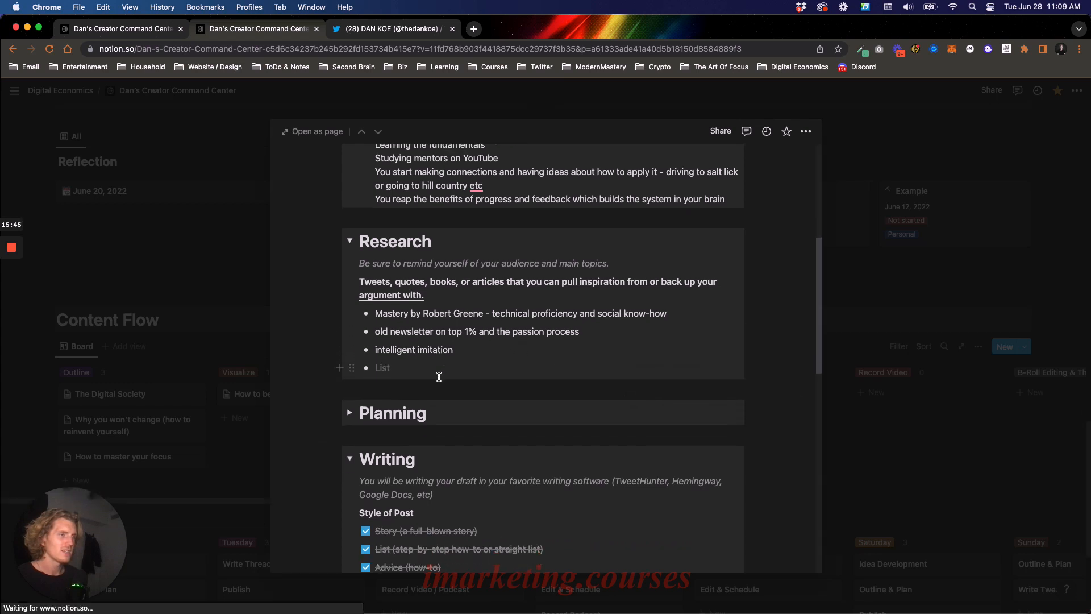
key(BackSpace)
key(BackSpace)
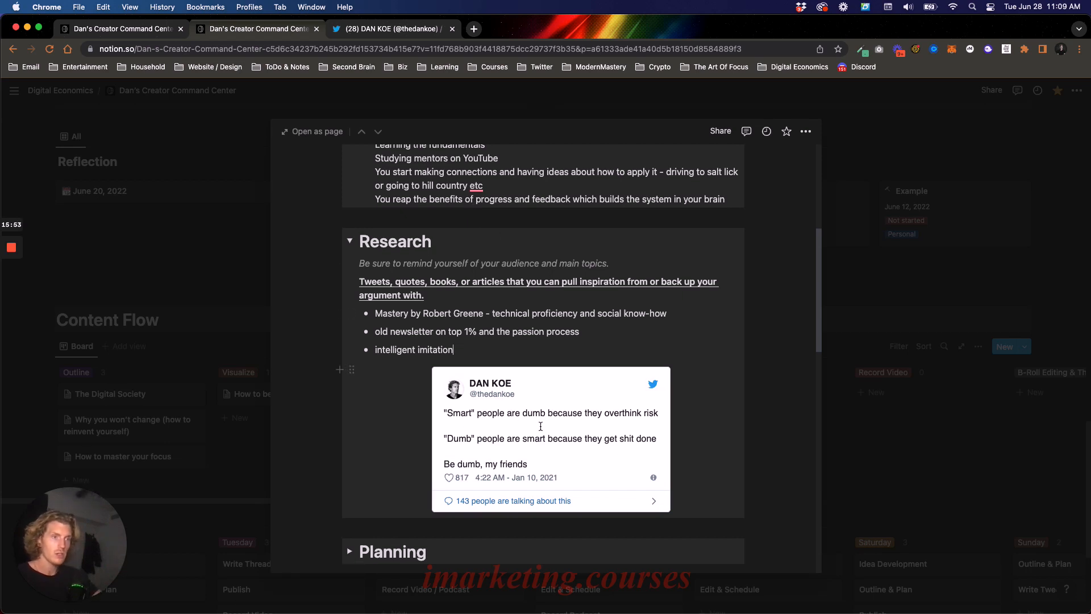
- Fill in the empty bullet under Advantage in the APAG Outline with "motorcycle story"
scroll(552, 405, down, 10)
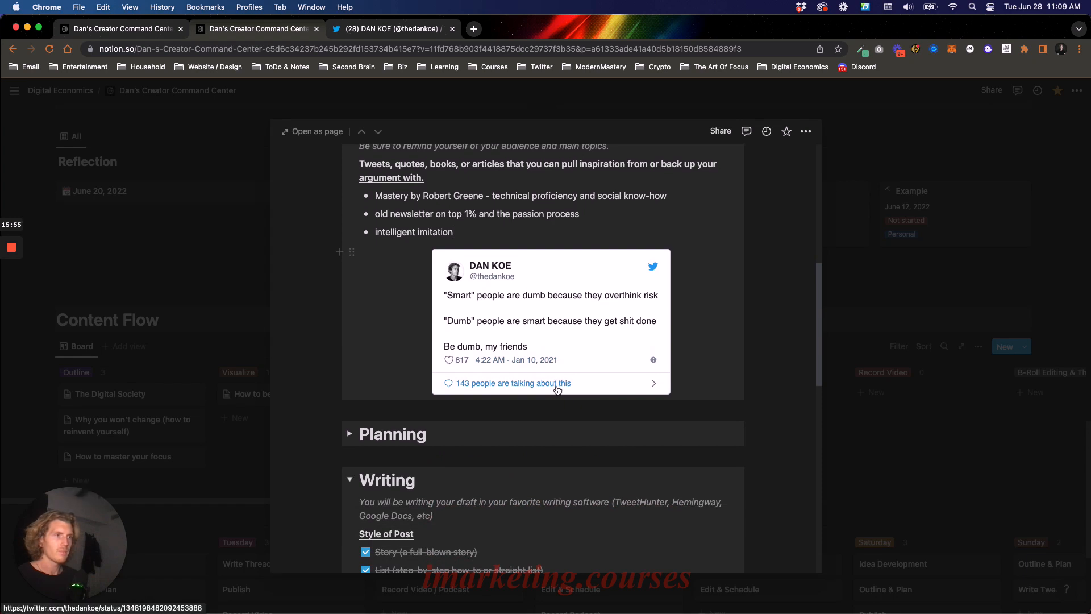
scroll(556, 387, down, 6)
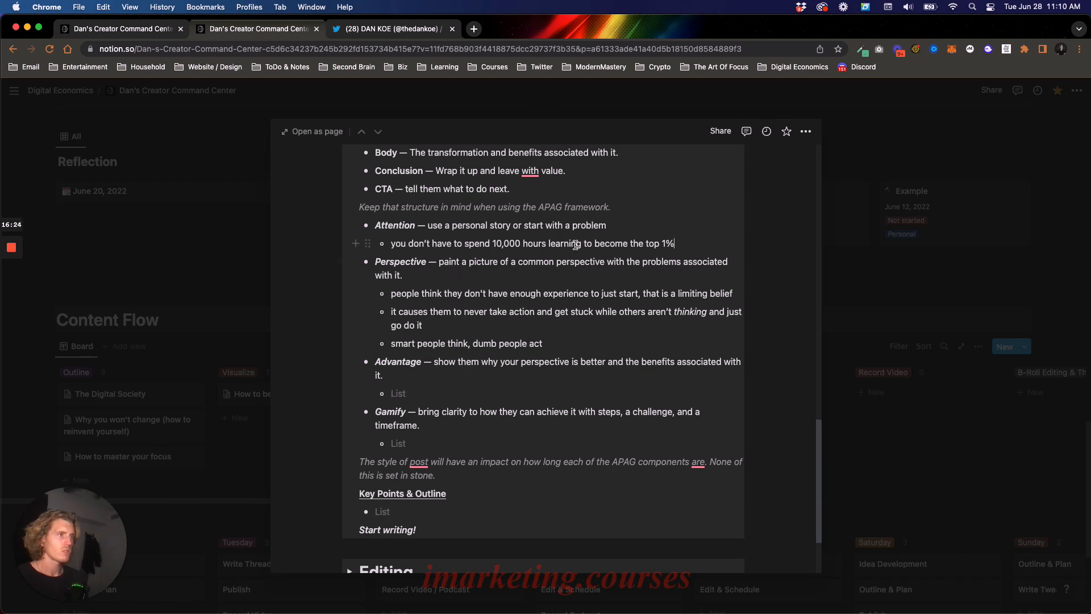
click(426, 395)
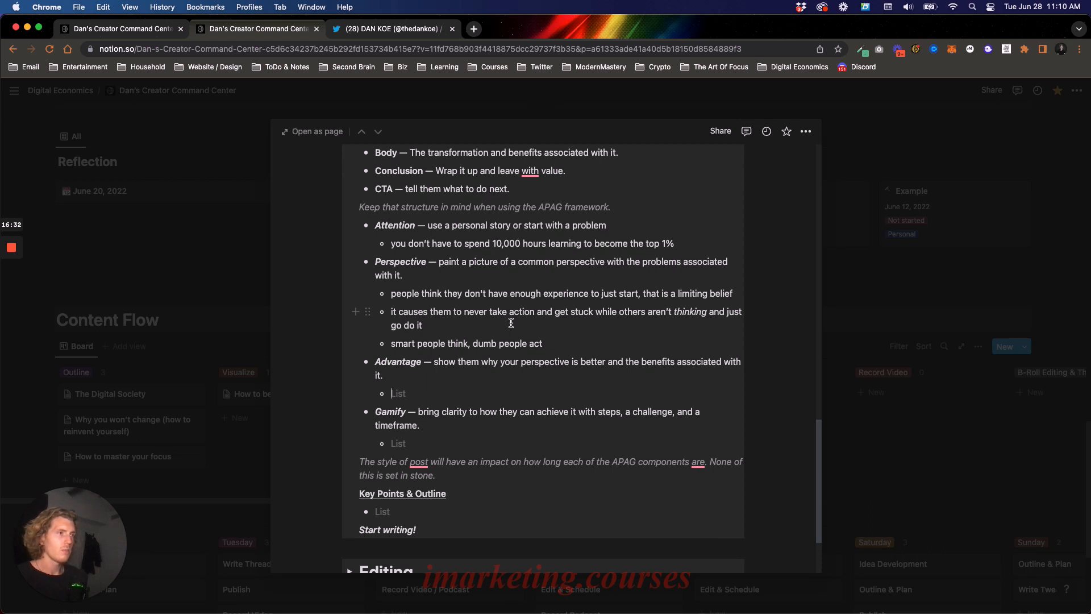
text(motorc)
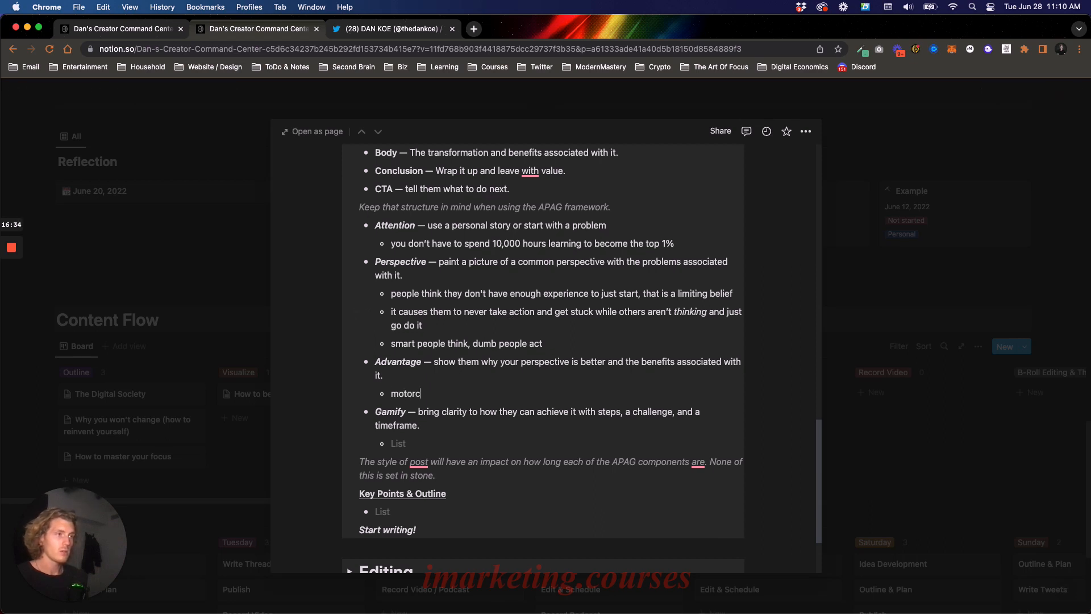
text(ycle story)
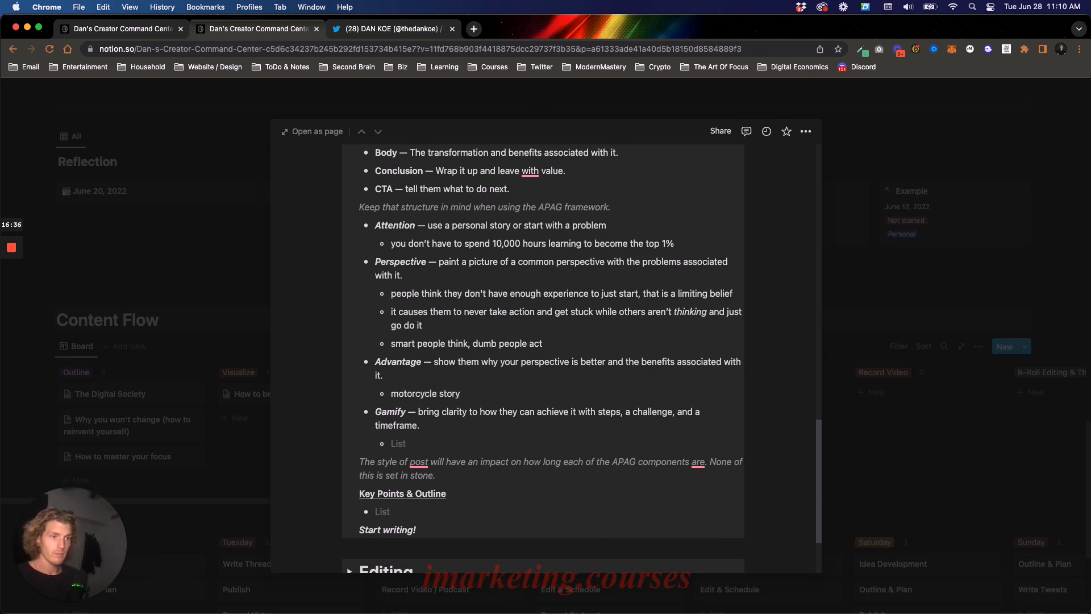
- Add two more Advantage bullets, "how he learned to ride a motorcycle" and "the steps to doing so"
key(Return)
text(how he )
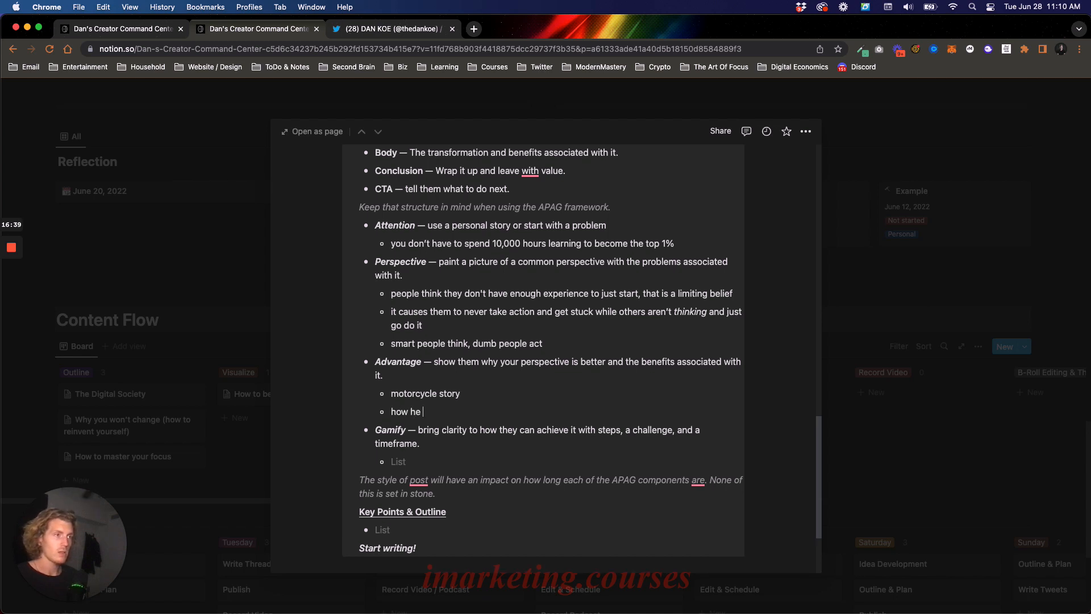
text(learned to ride a motorcycle)
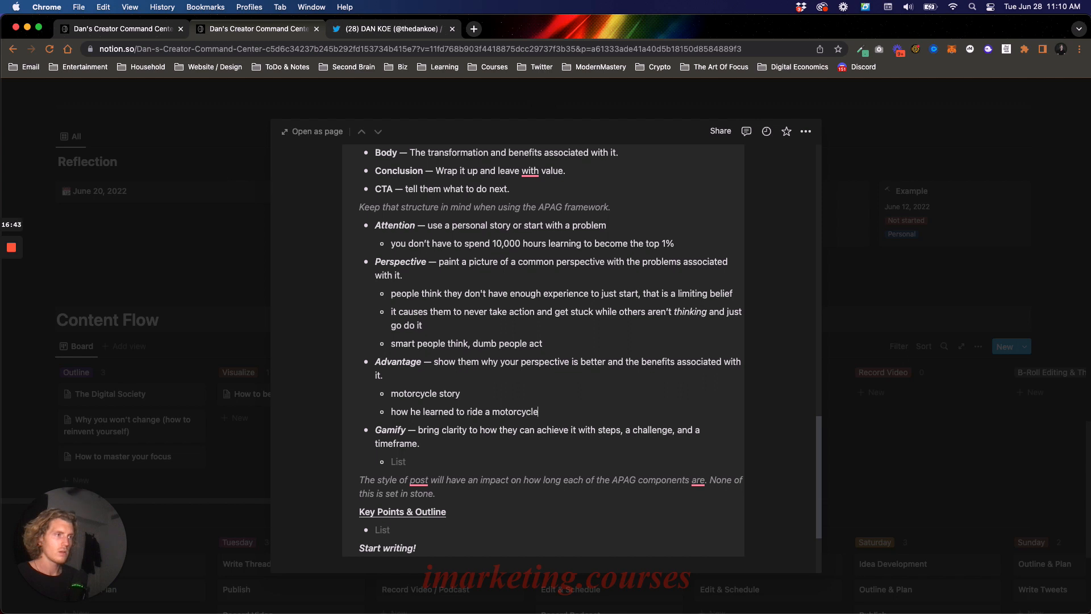
key(Return)
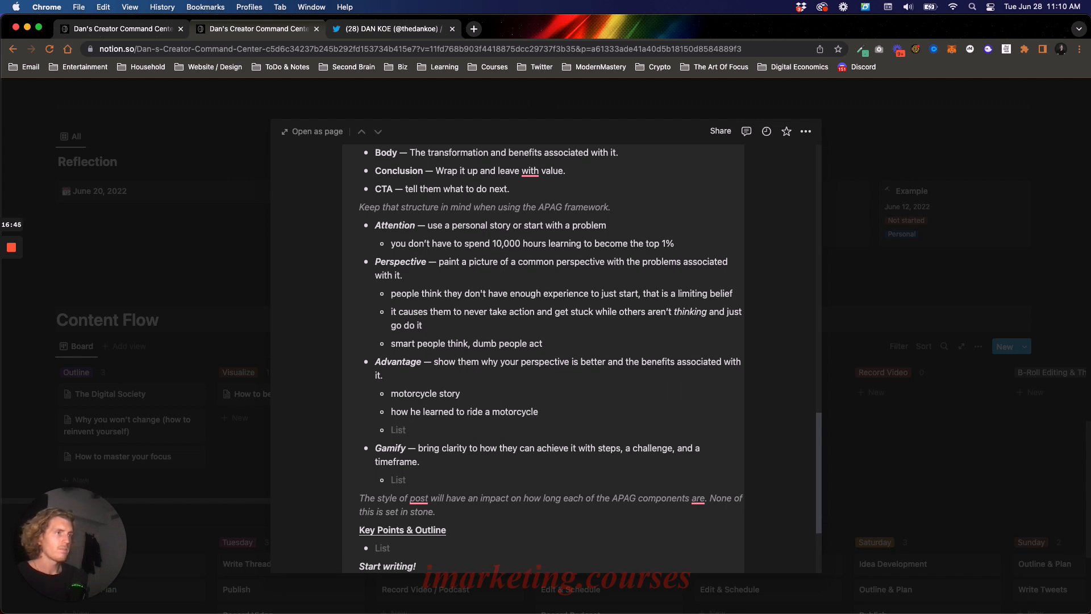
text(the steps to doing so)
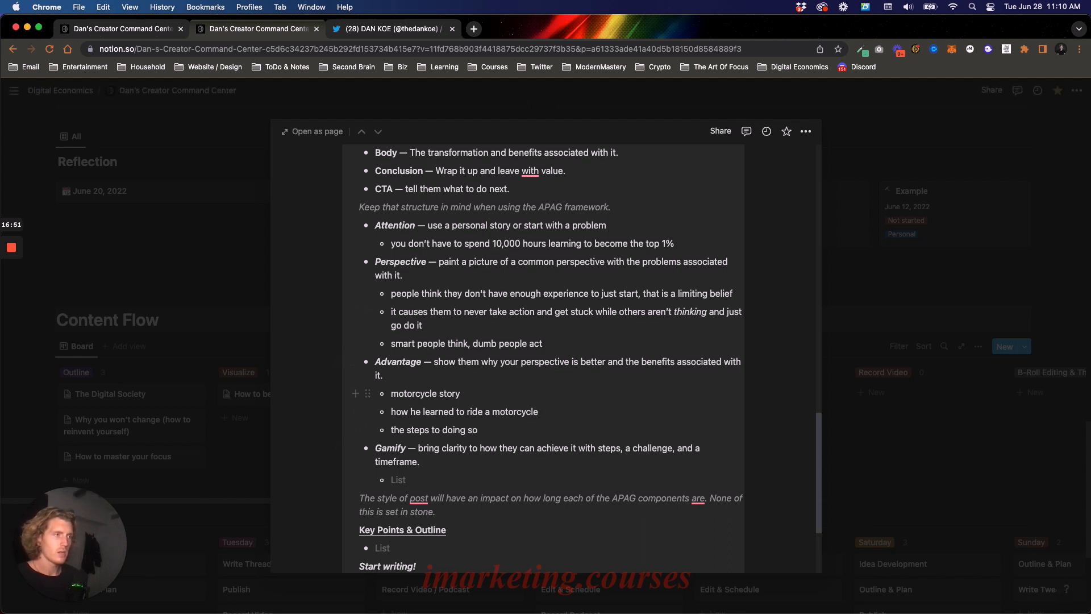
- Fill in the empty bullet under Gamify with "steps to learning fast"
text(steps to doing)
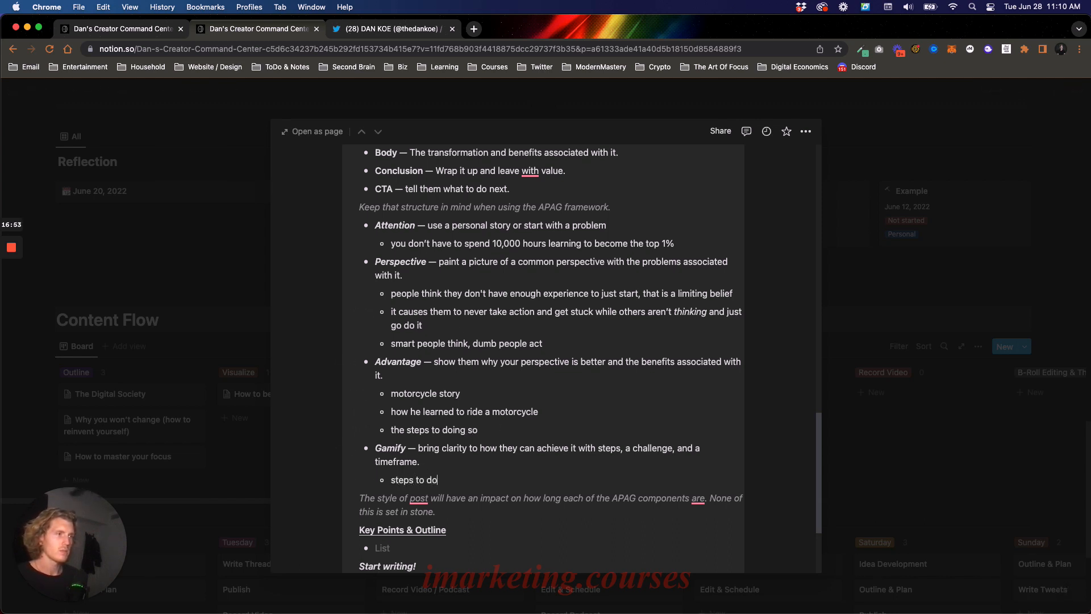
key(BackSpace)
key(BackSpace)
key(BackSpace)
key(BackSpace)
key(BackSpace)
text(learning fast)
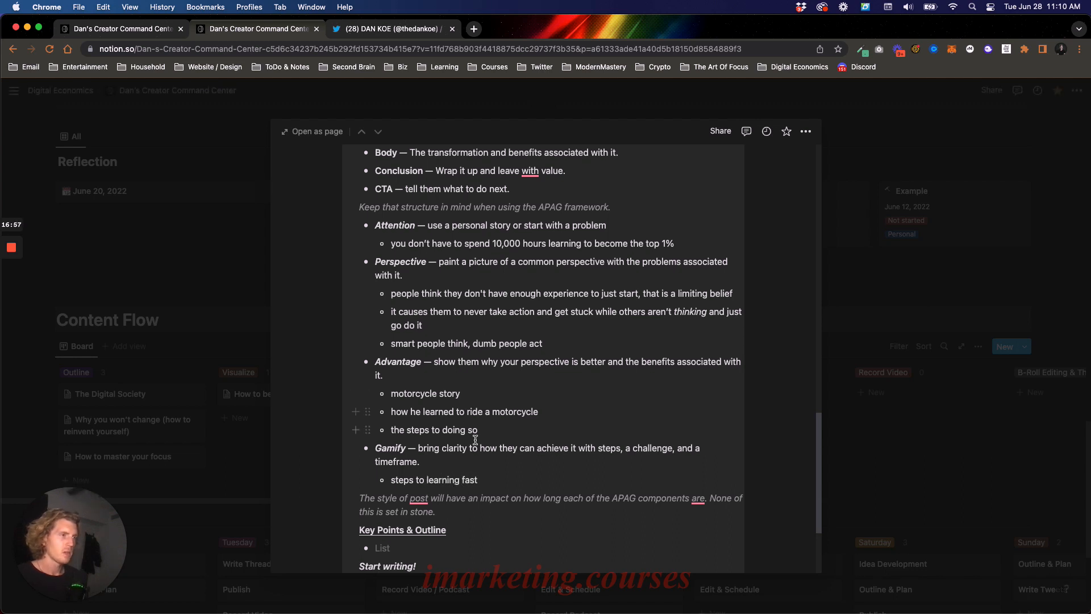
- Add another Advantage bullet below "the steps to doing so", reading "the connections you start to make"
click(489, 430)
key(Return)
text(t)
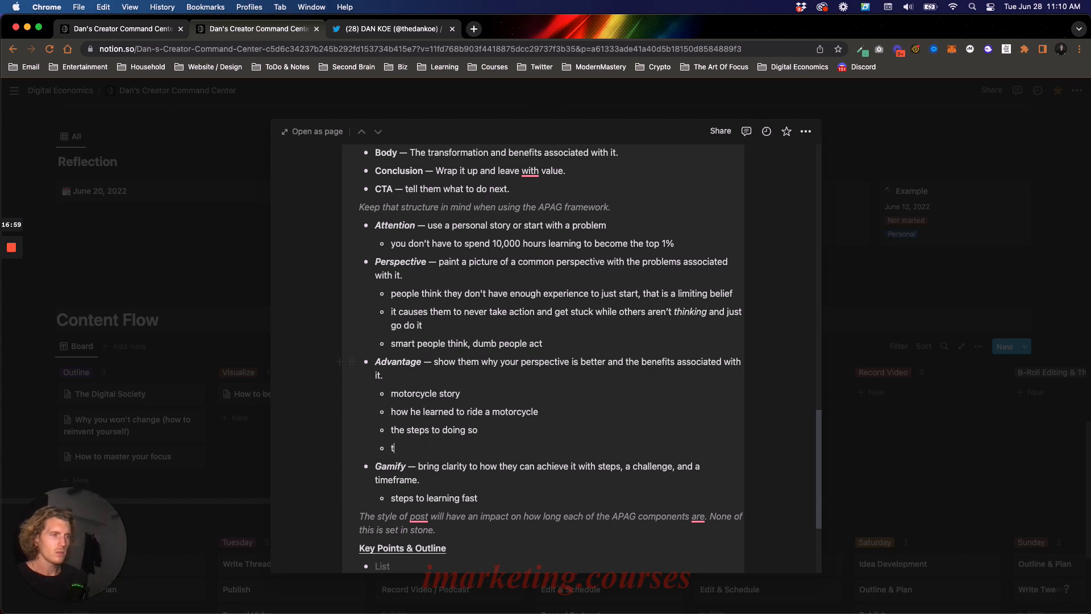
text(he connections)
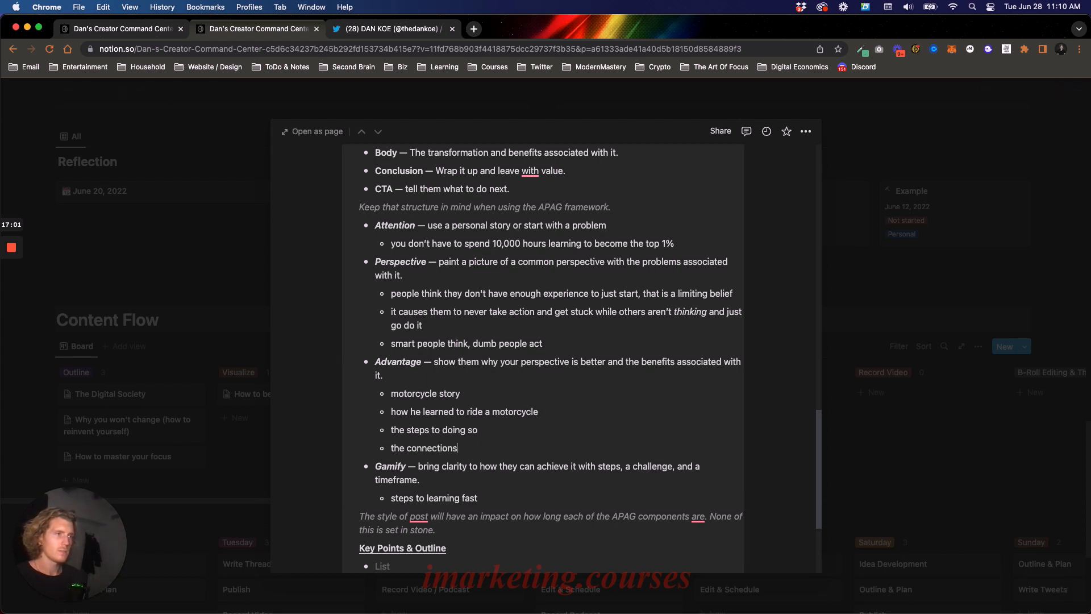
text( you start to make)
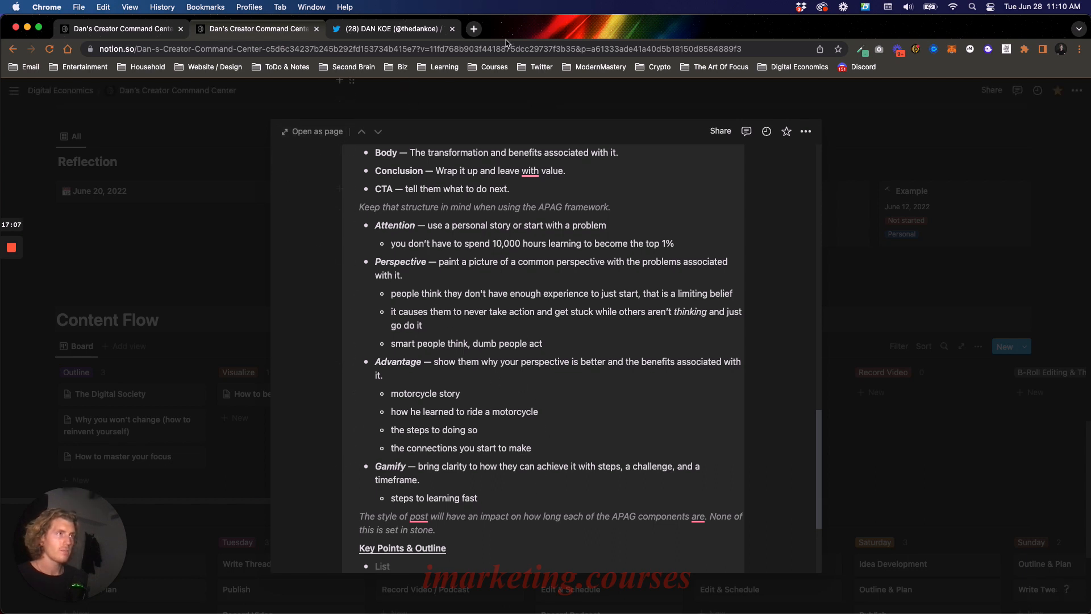
- Extend the last Advantage bullet with "pattern recognition and dopamine"
click(474, 29)
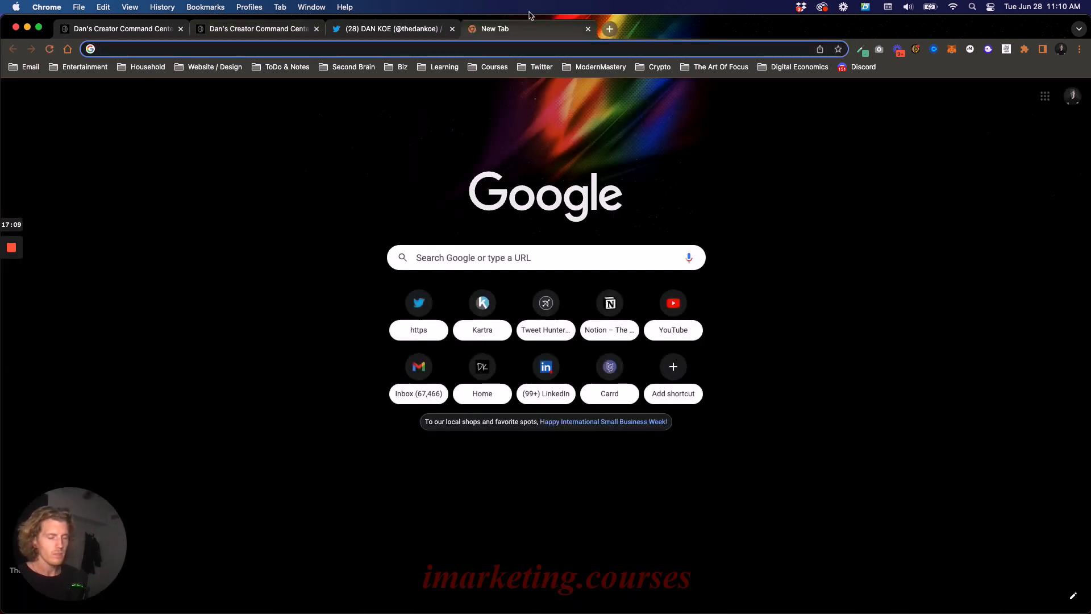
click(588, 28)
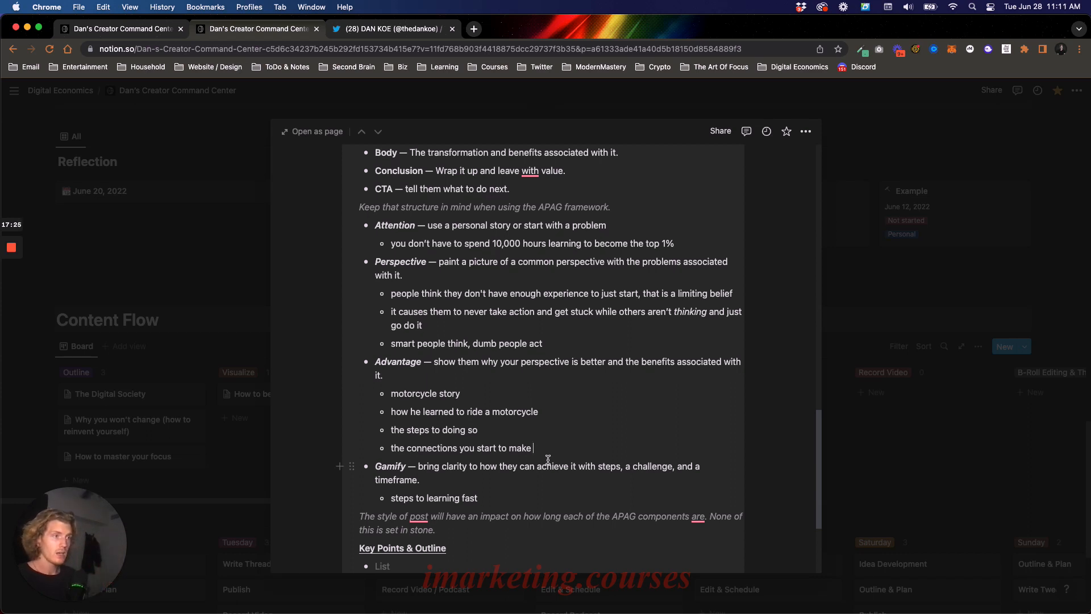
text(pattern )
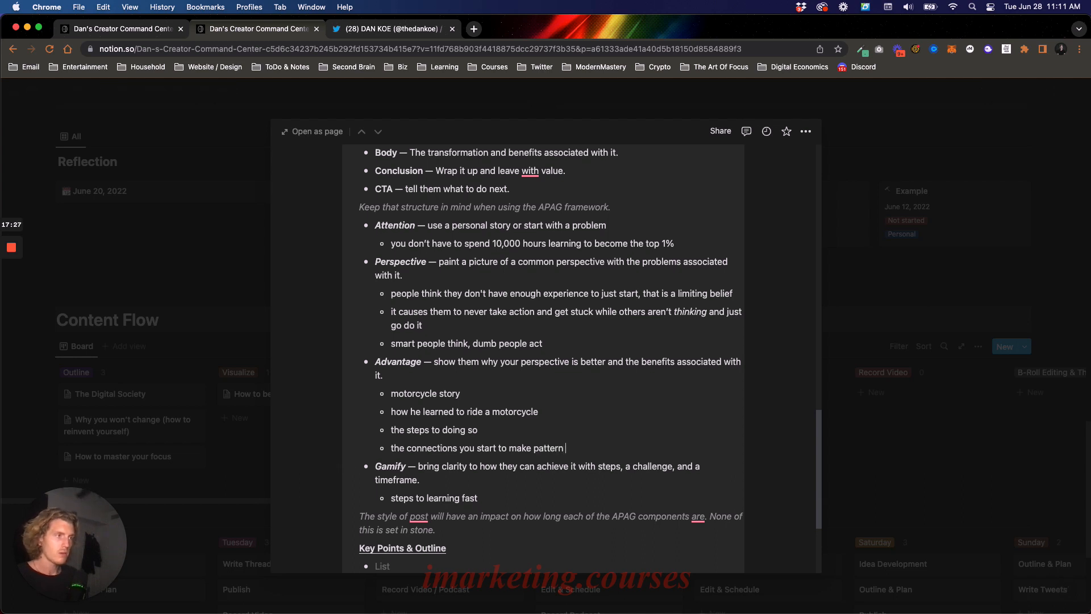
text(recognition and dopamine)
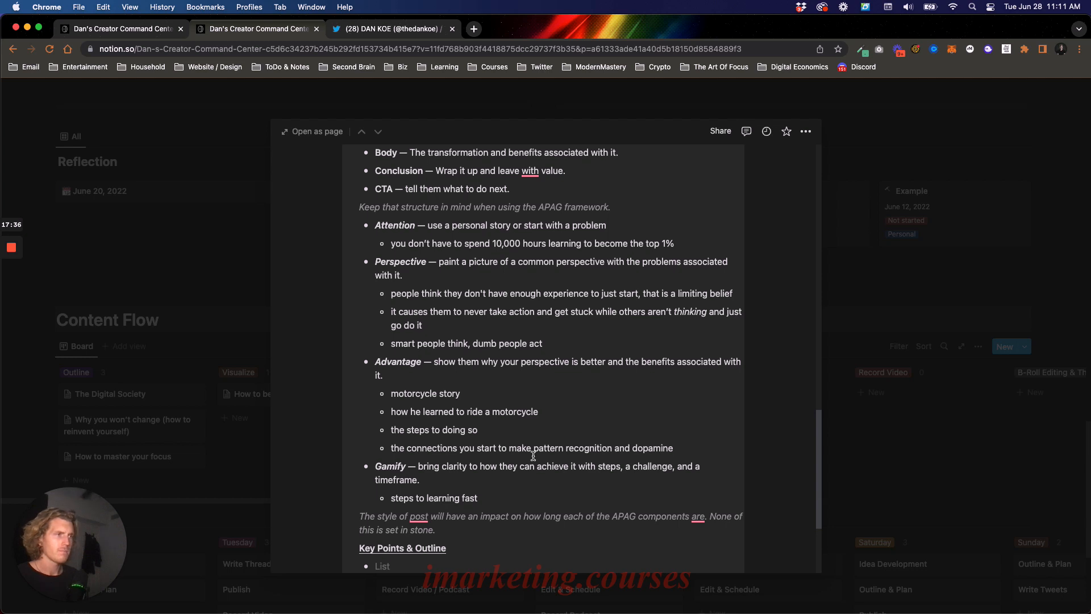
- Review the APAG Outline and place the text cursor in the empty bullet under Key Points & Outline
scroll(507, 409, down, 2)
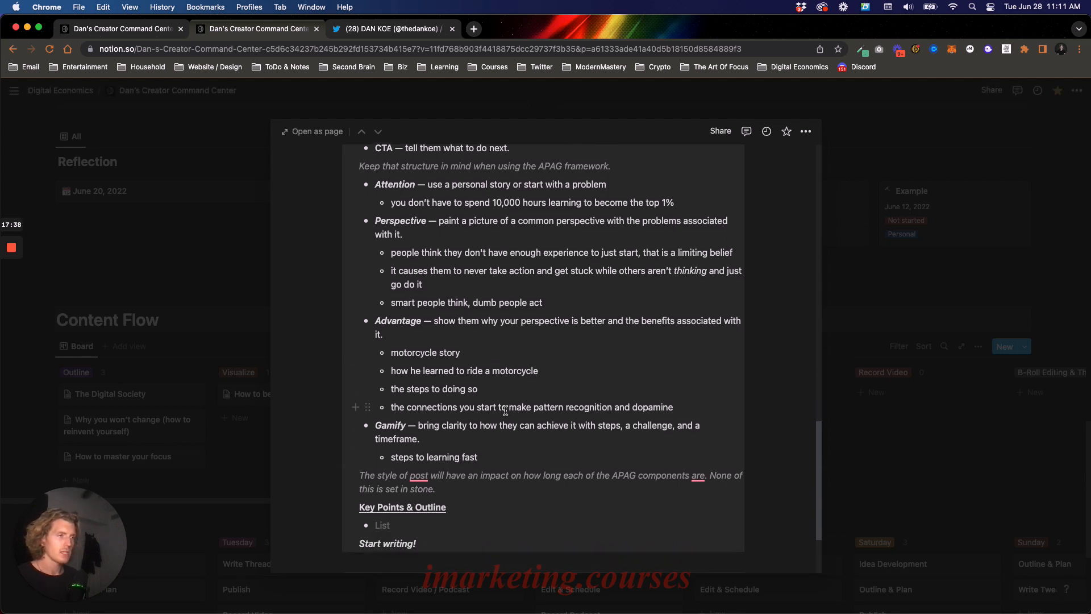
scroll(505, 411, down, 1)
scroll(526, 386, up, 3)
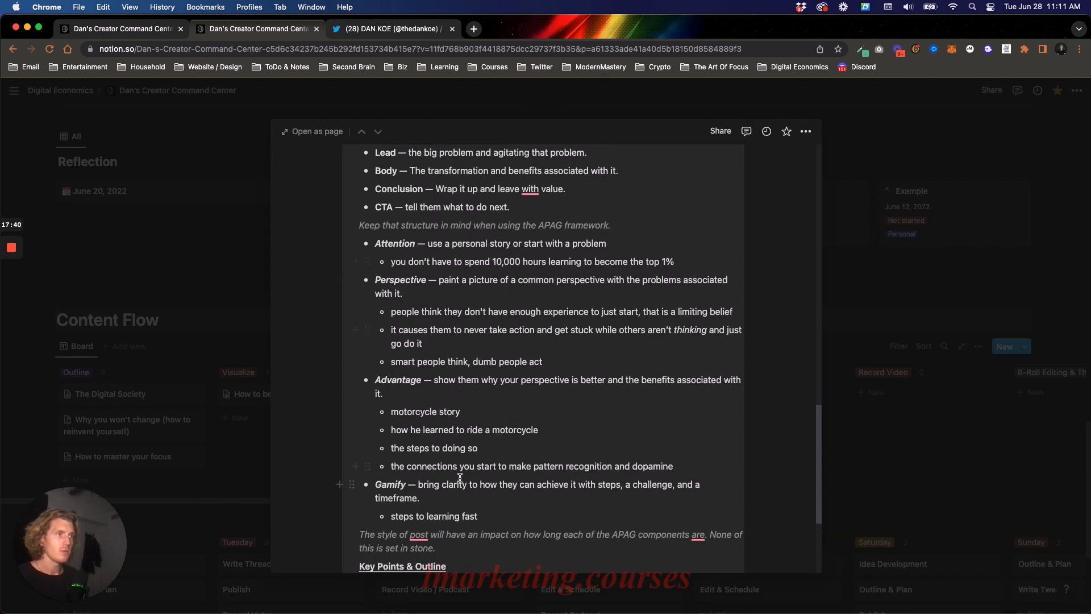
scroll(482, 438, down, 5)
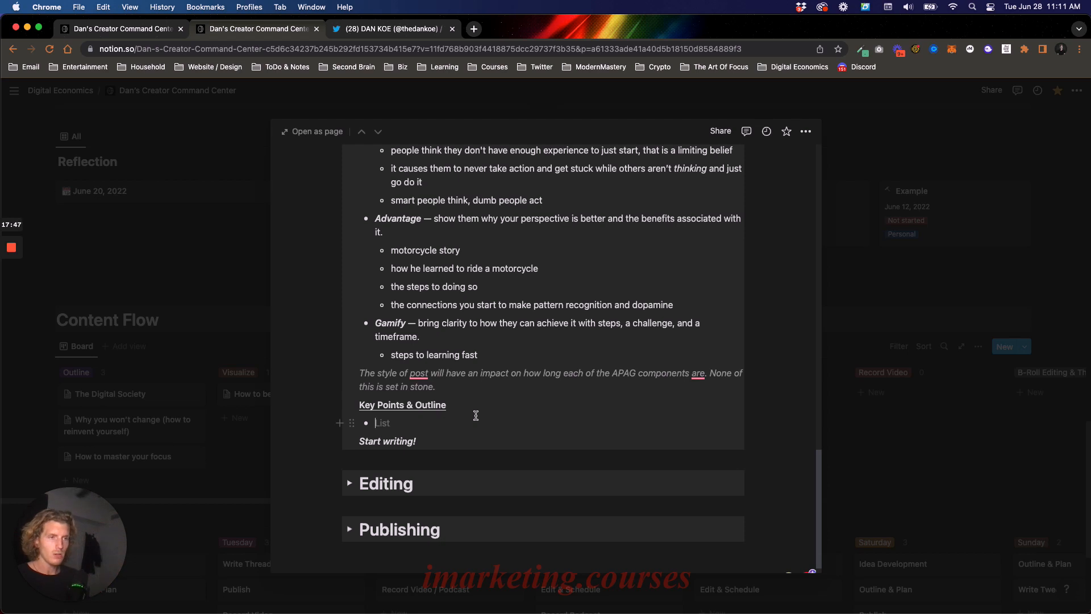
click(476, 415)
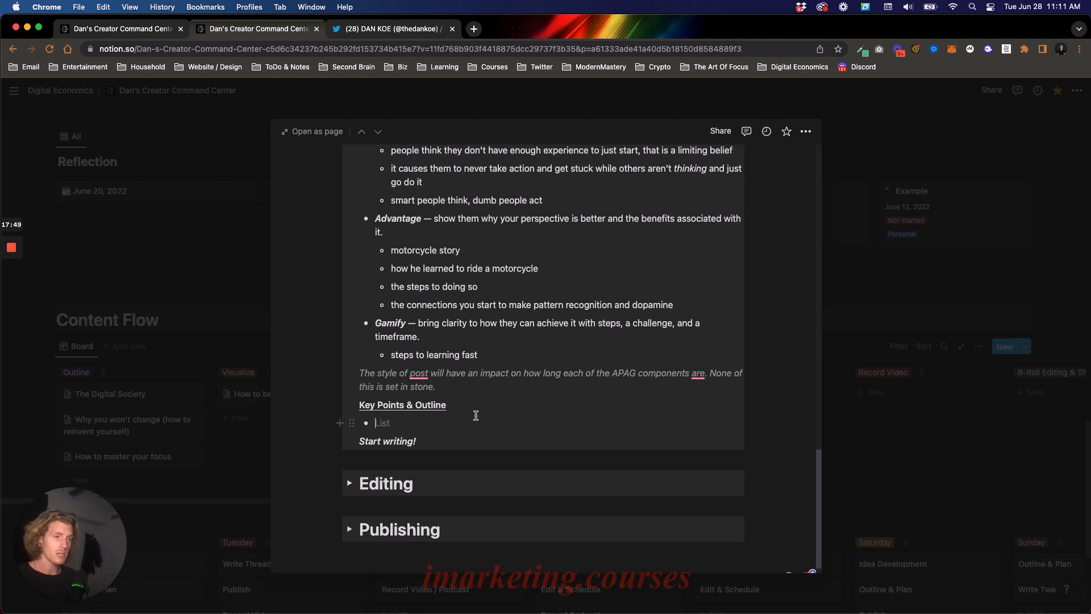